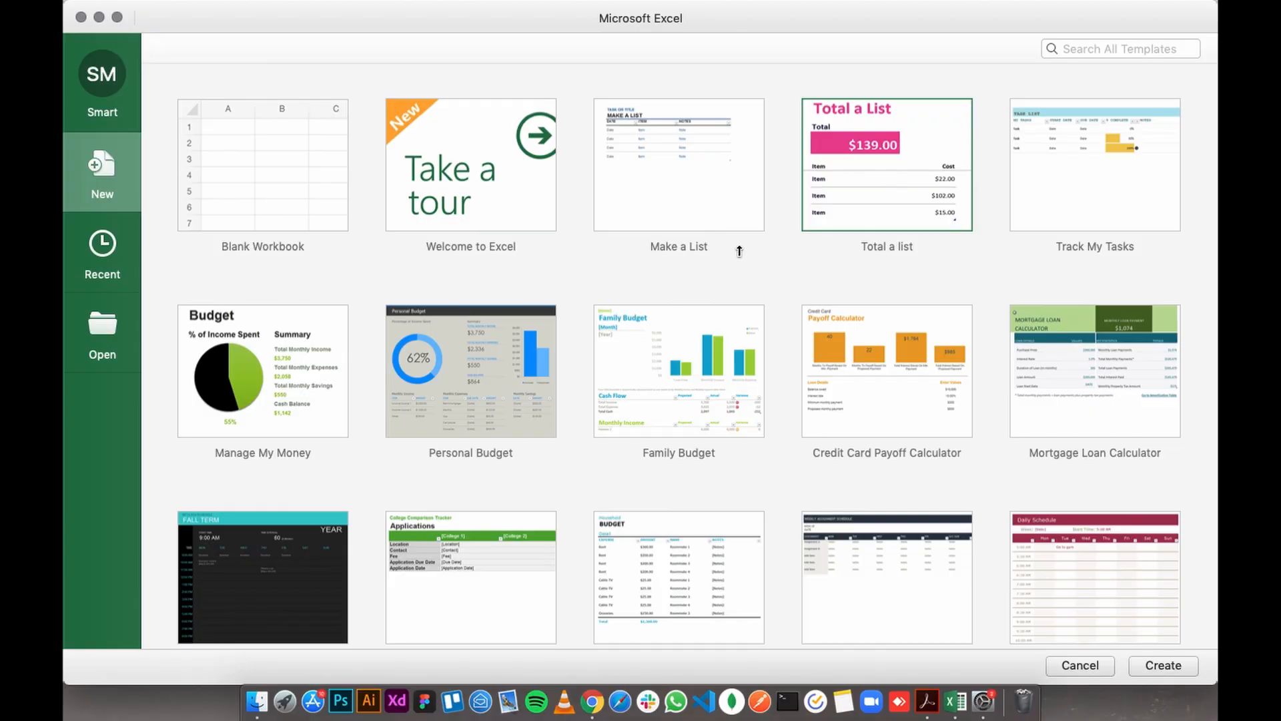
- Browse the available templates and create a new blank workbook
click(747, 276)
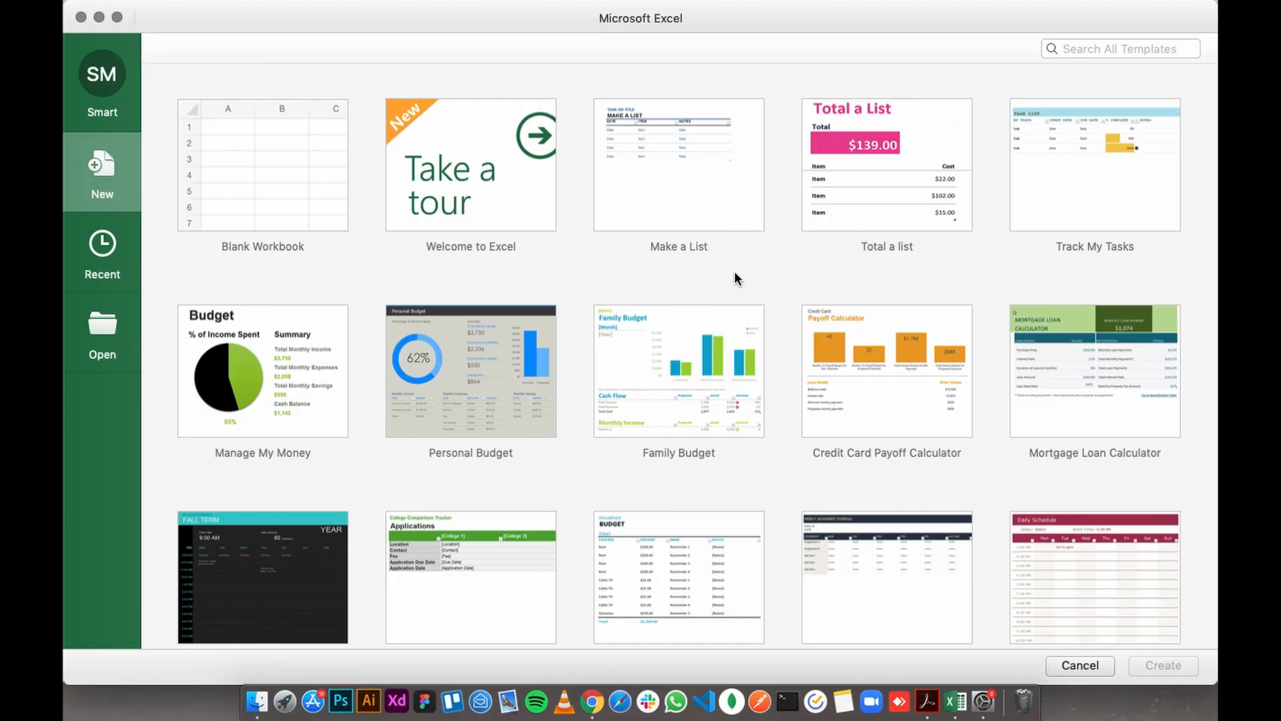
scroll(734, 270, down, 2)
scroll(766, 264, down, 5)
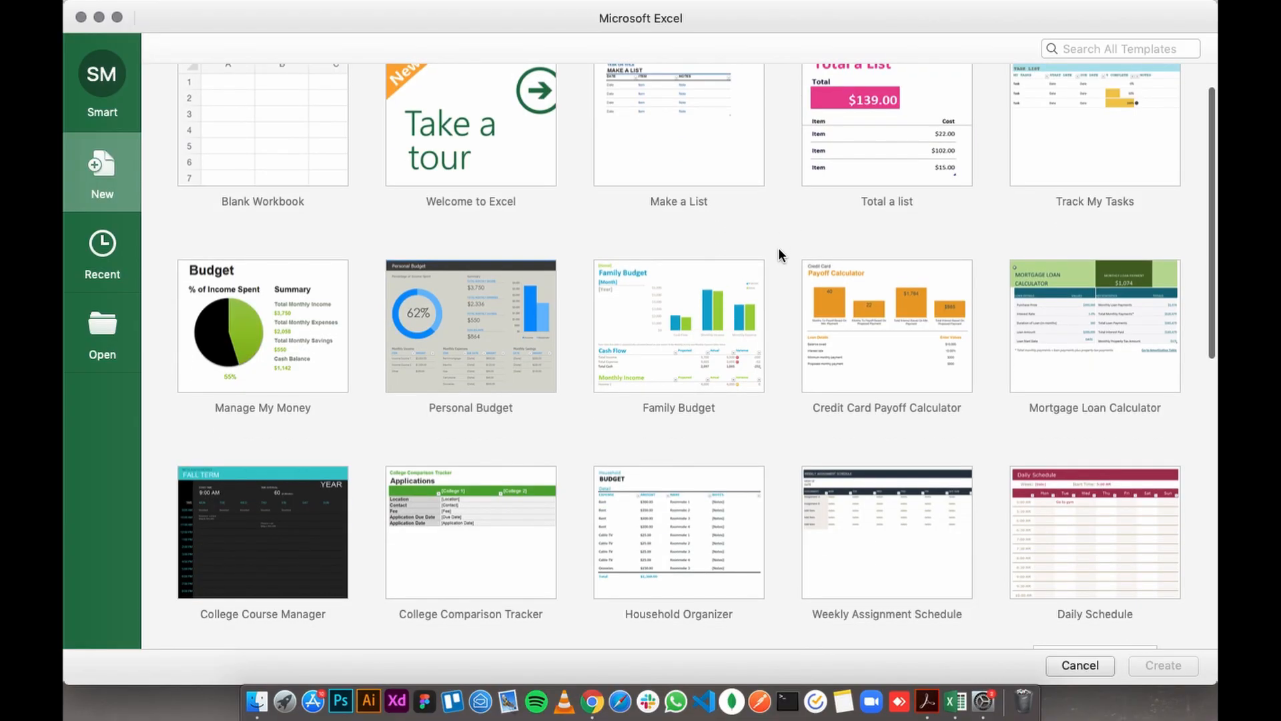
scroll(772, 313, down, 6)
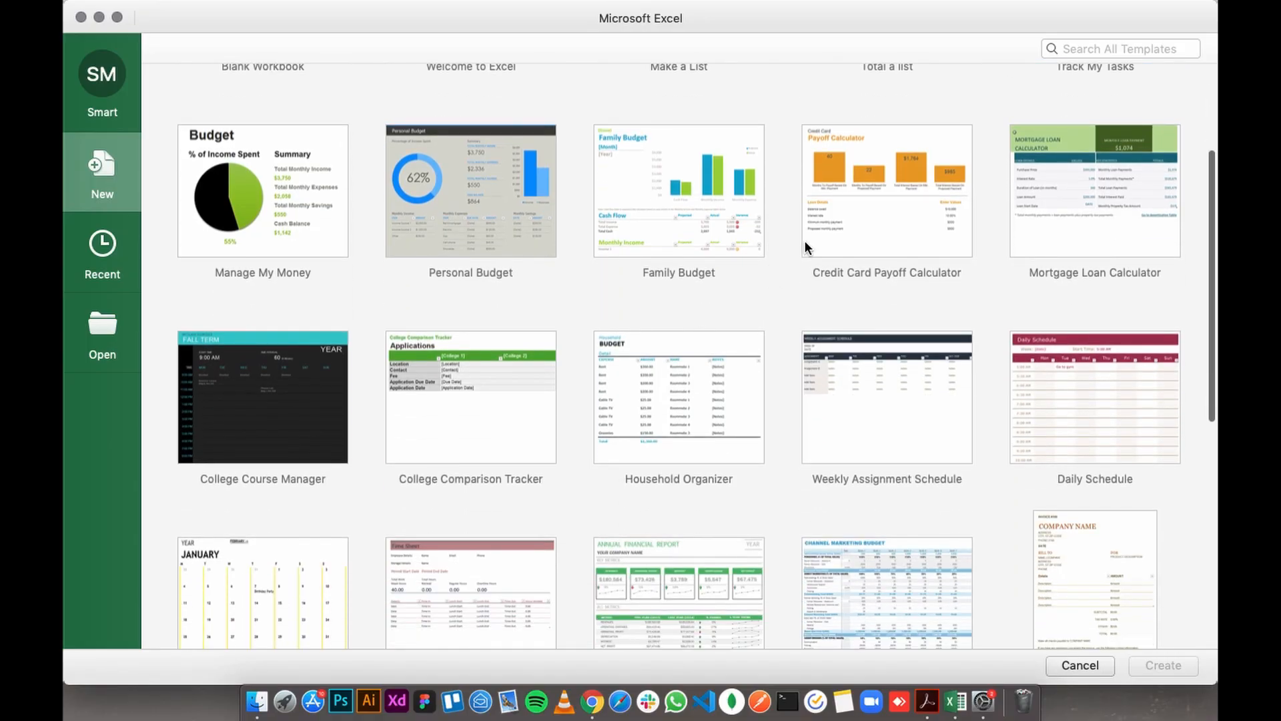
scroll(784, 277, up, 10)
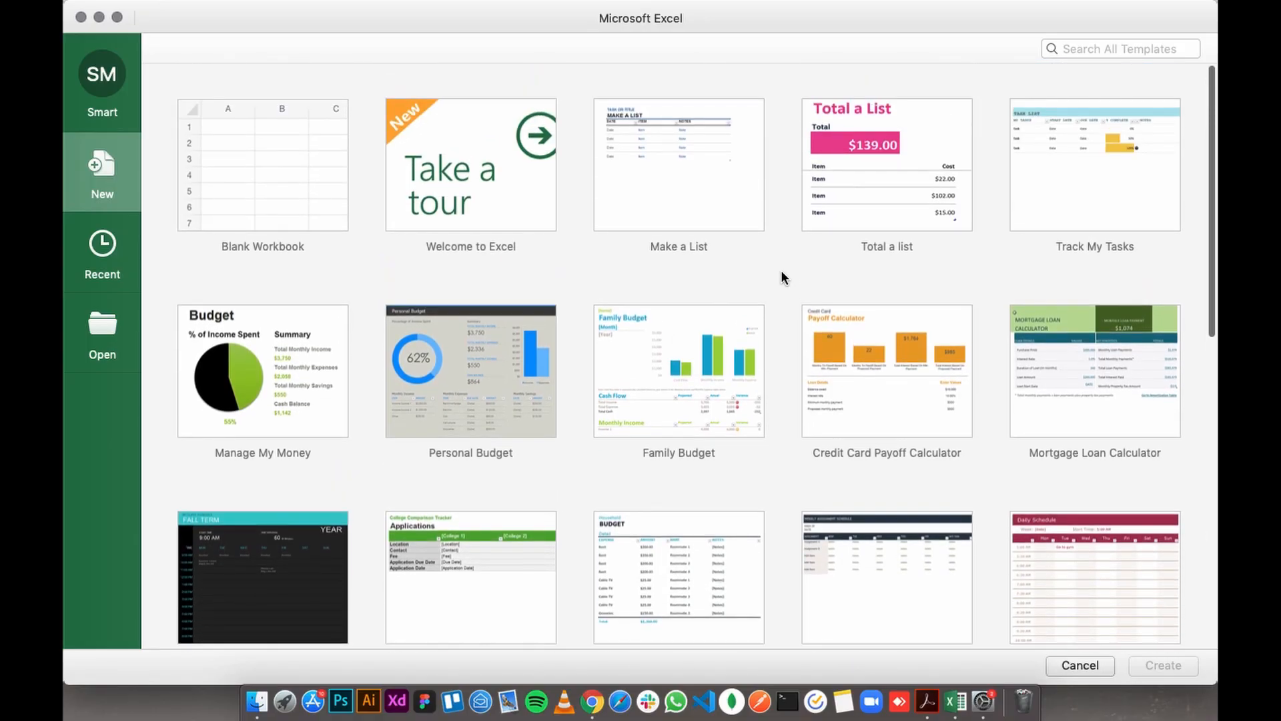
click(264, 175)
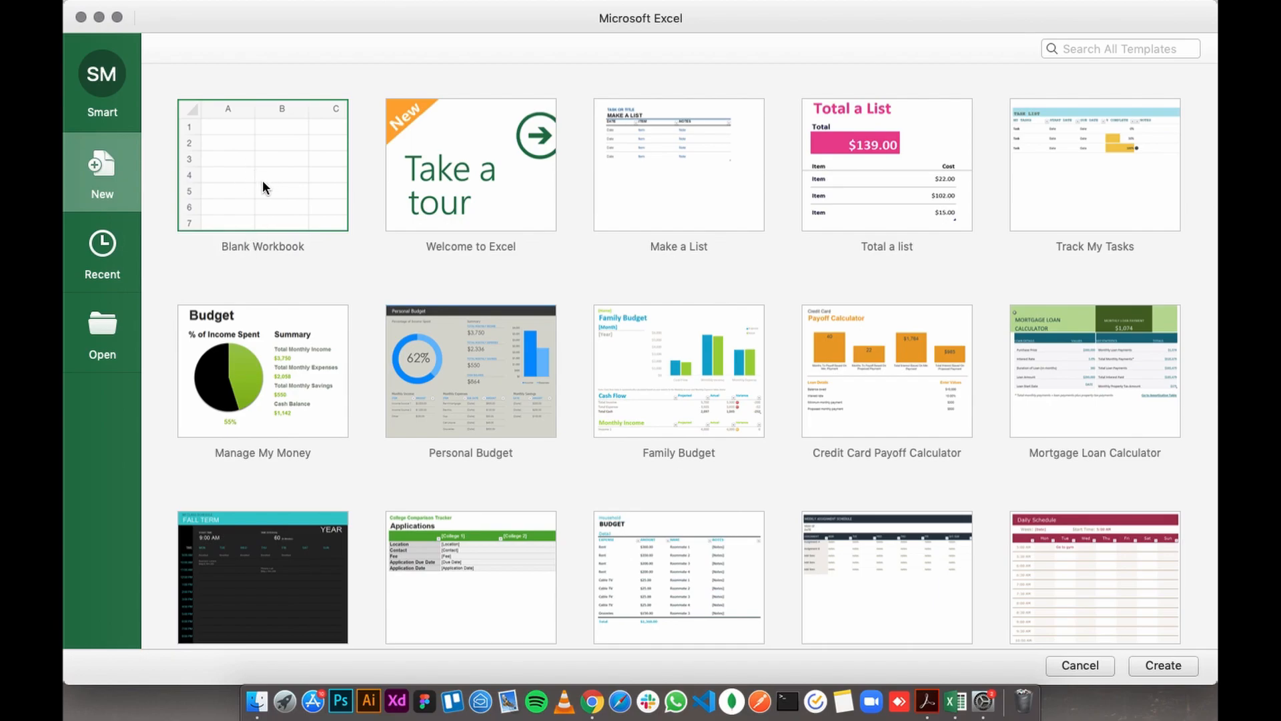
click(1134, 600)
click(319, 189)
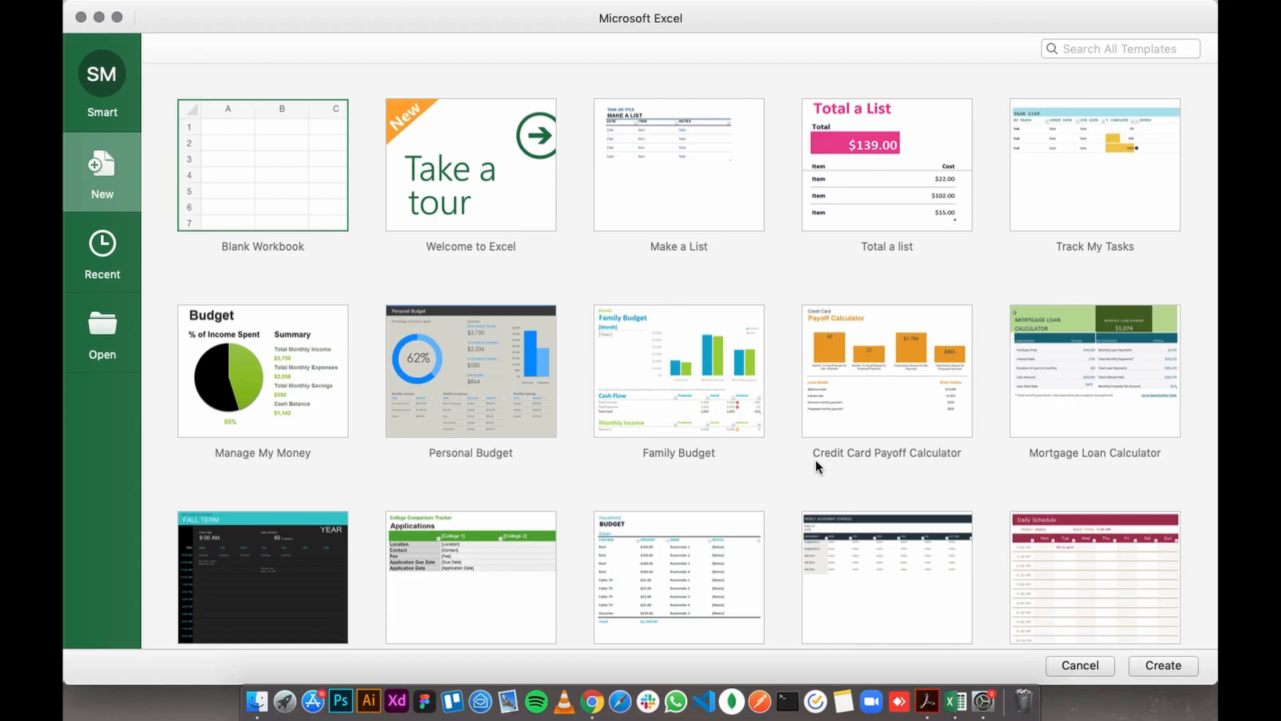
click(1166, 665)
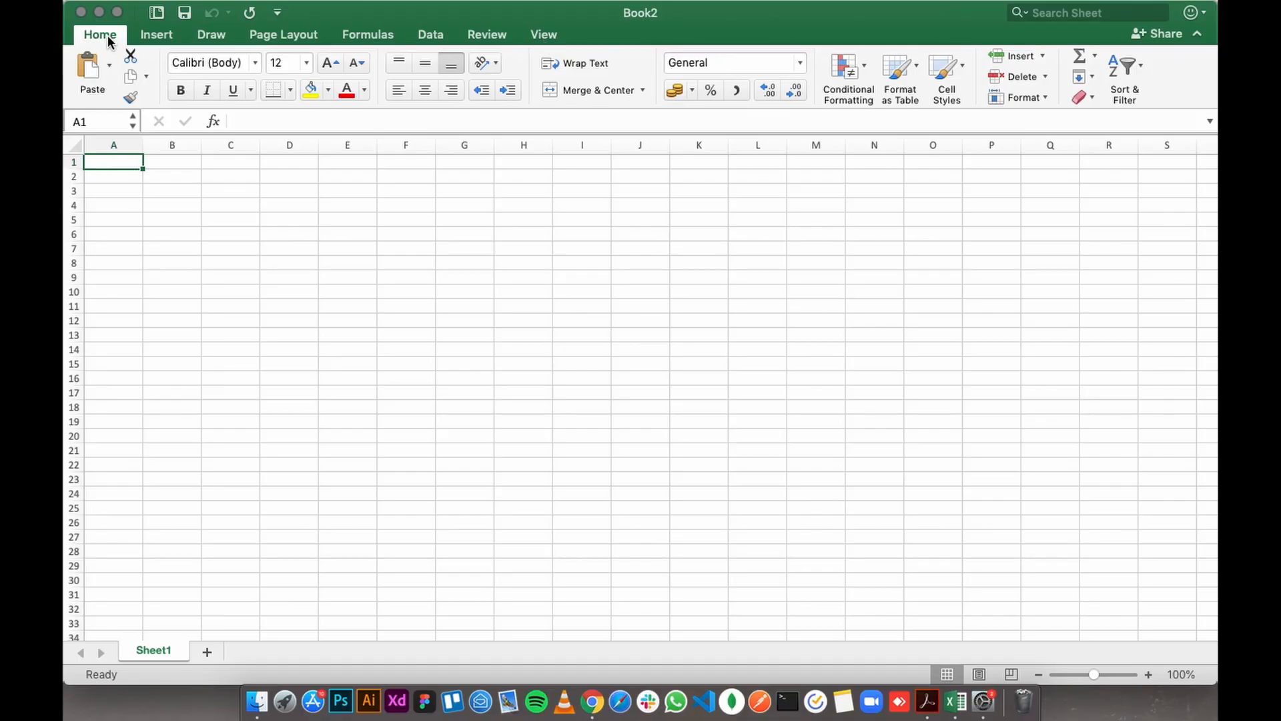
- Look through the Insert, Draw, Page Layout, Formulas, Data, Review and View commands and return to the Home commands
click(159, 33)
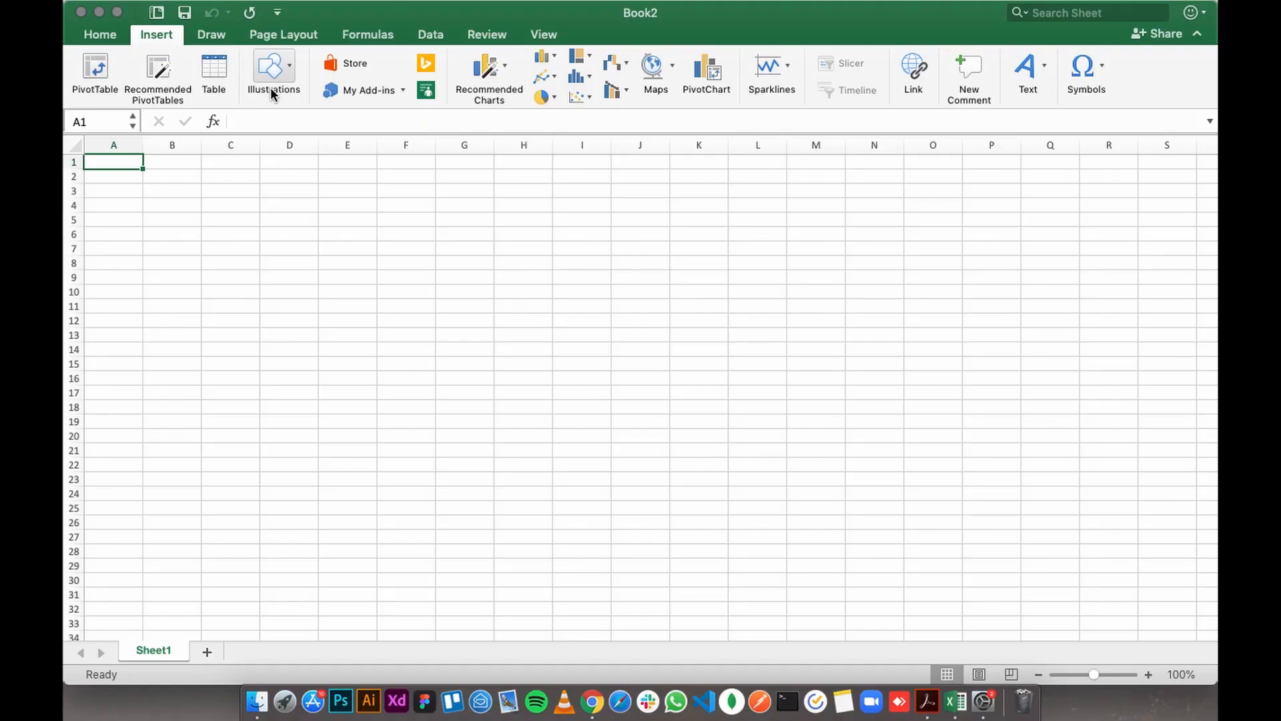
click(210, 37)
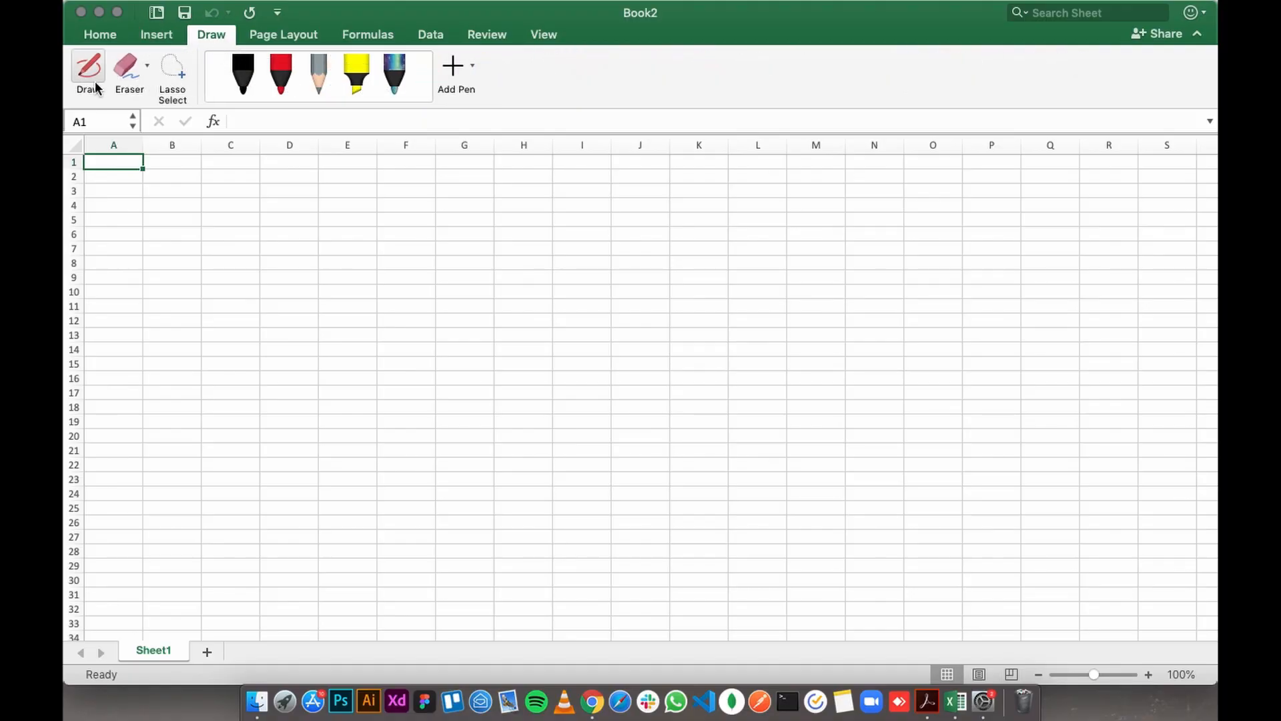
click(286, 34)
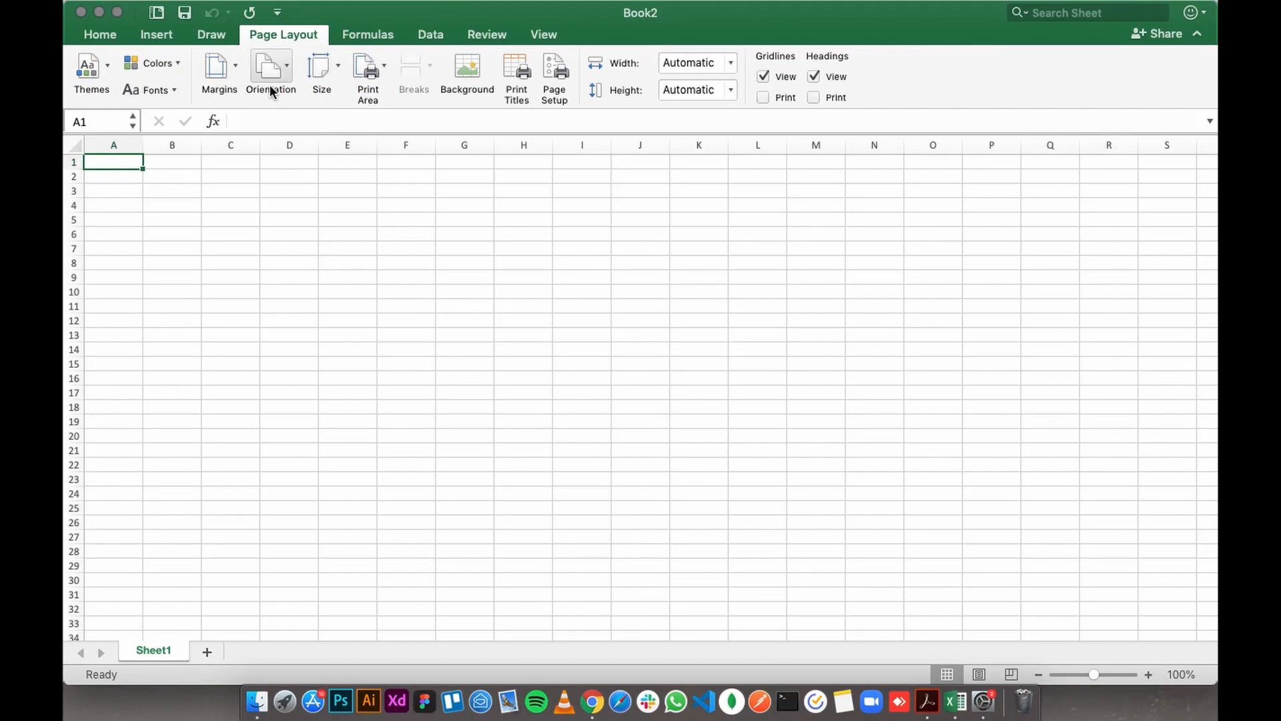
click(367, 36)
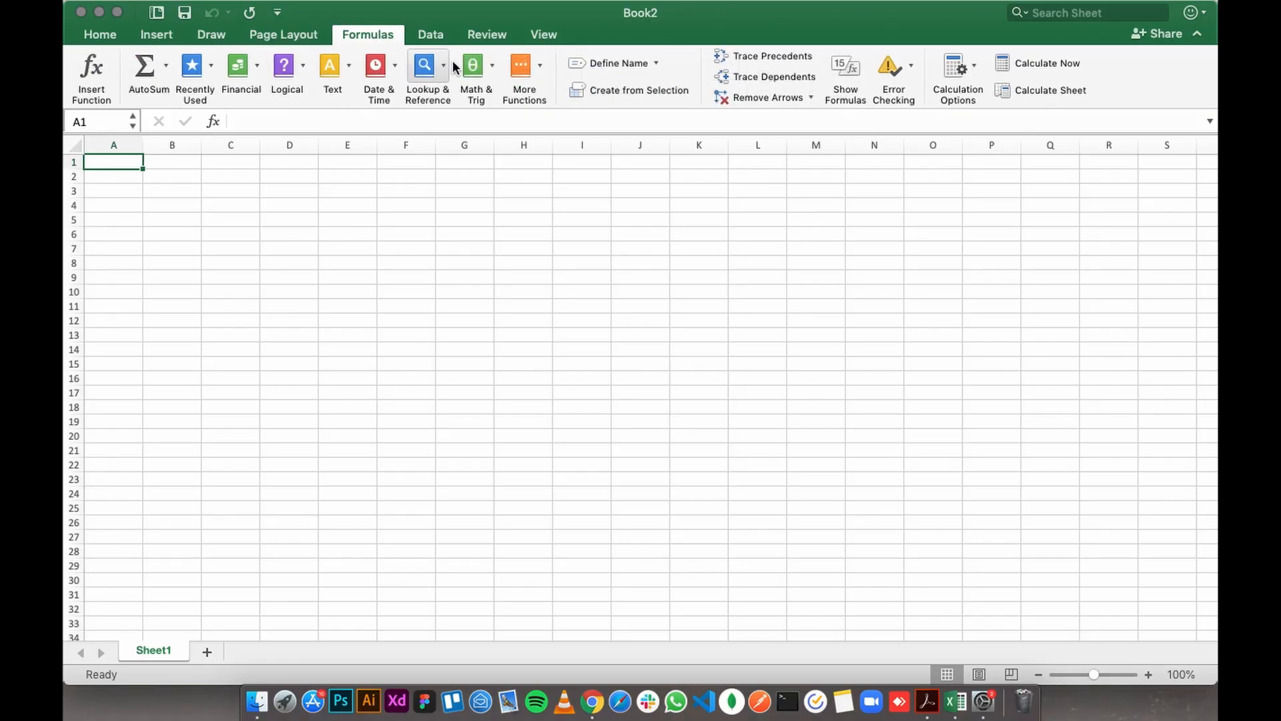
click(433, 36)
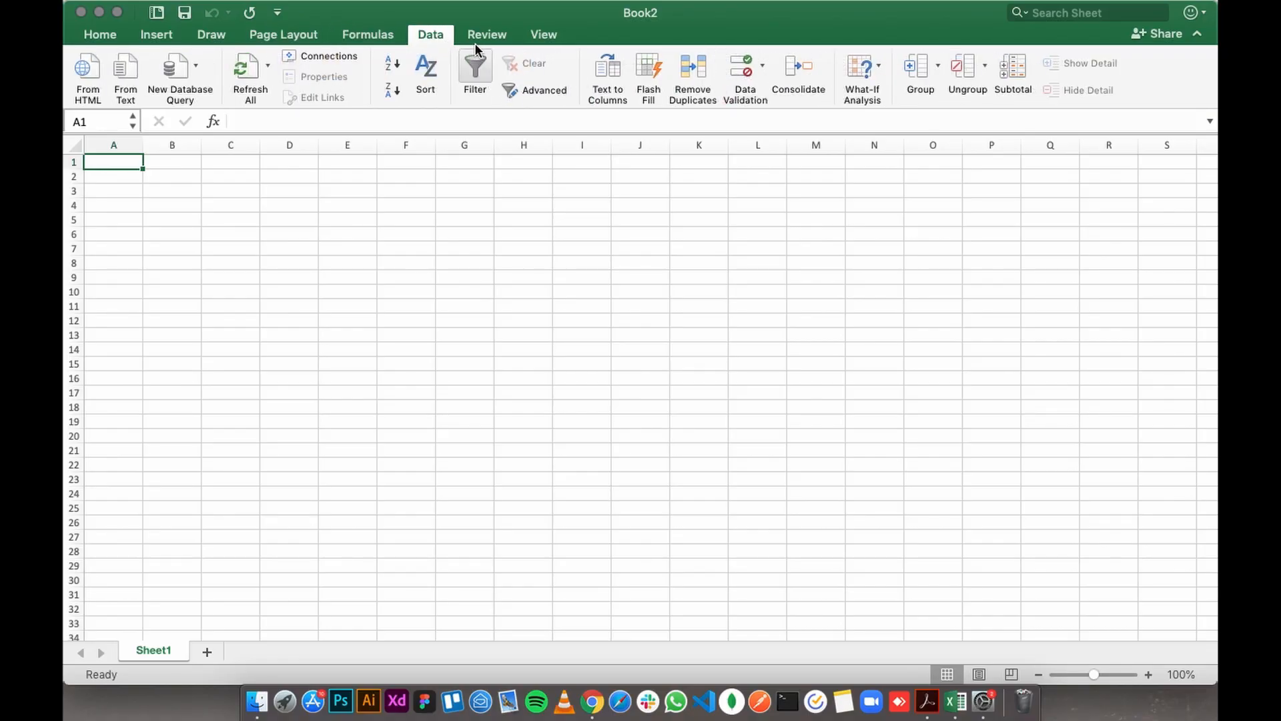
click(493, 36)
click(539, 35)
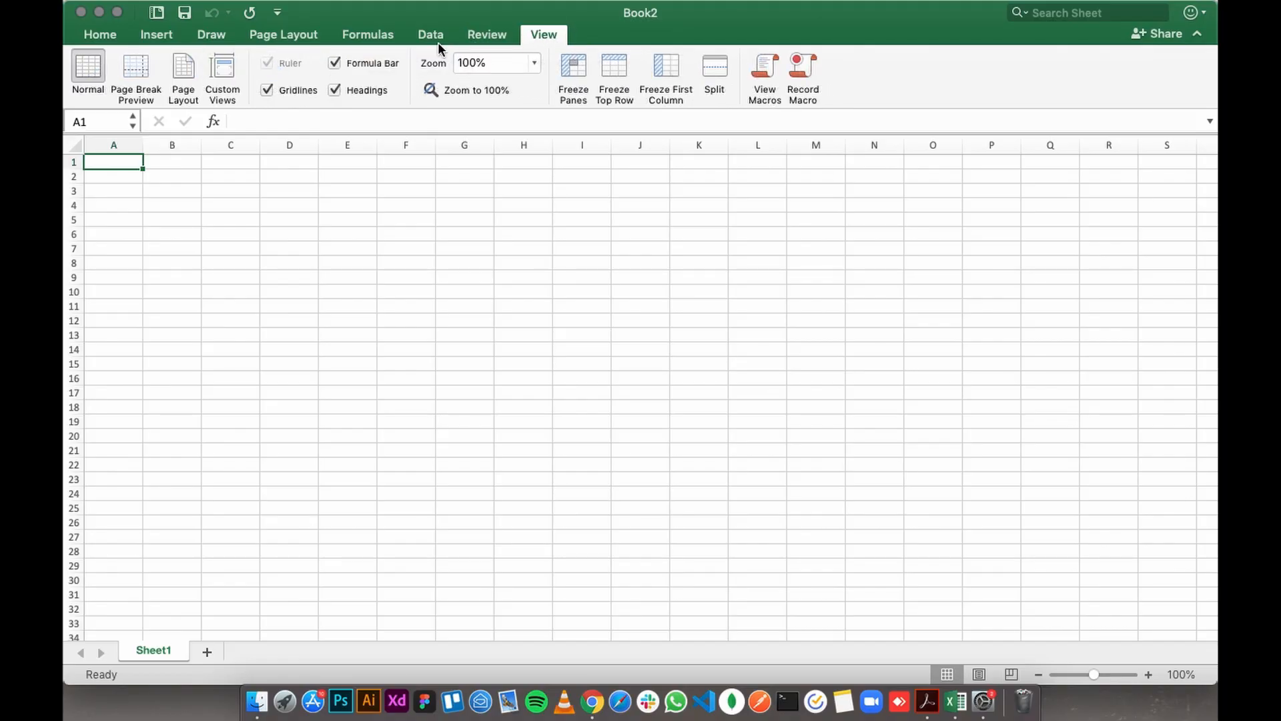
click(94, 32)
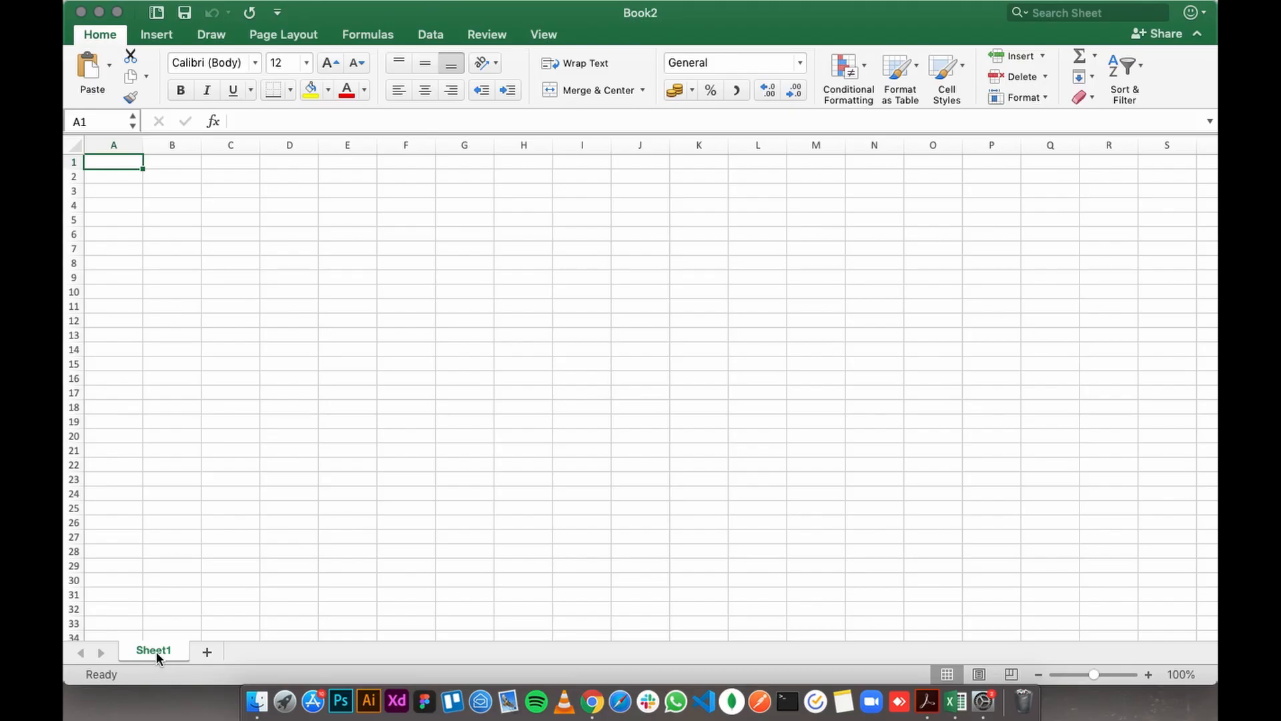
- Add a second worksheet to the workbook and rename Sheet1 as Home
click(207, 654)
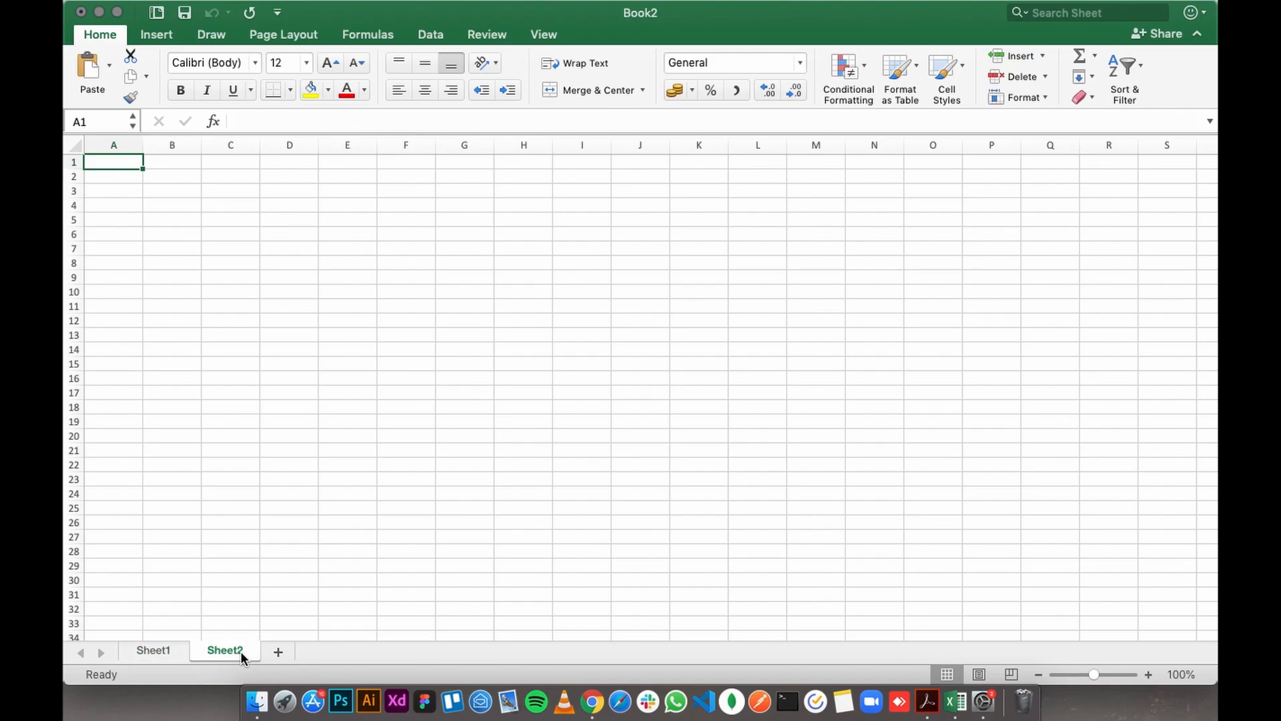
click(209, 238)
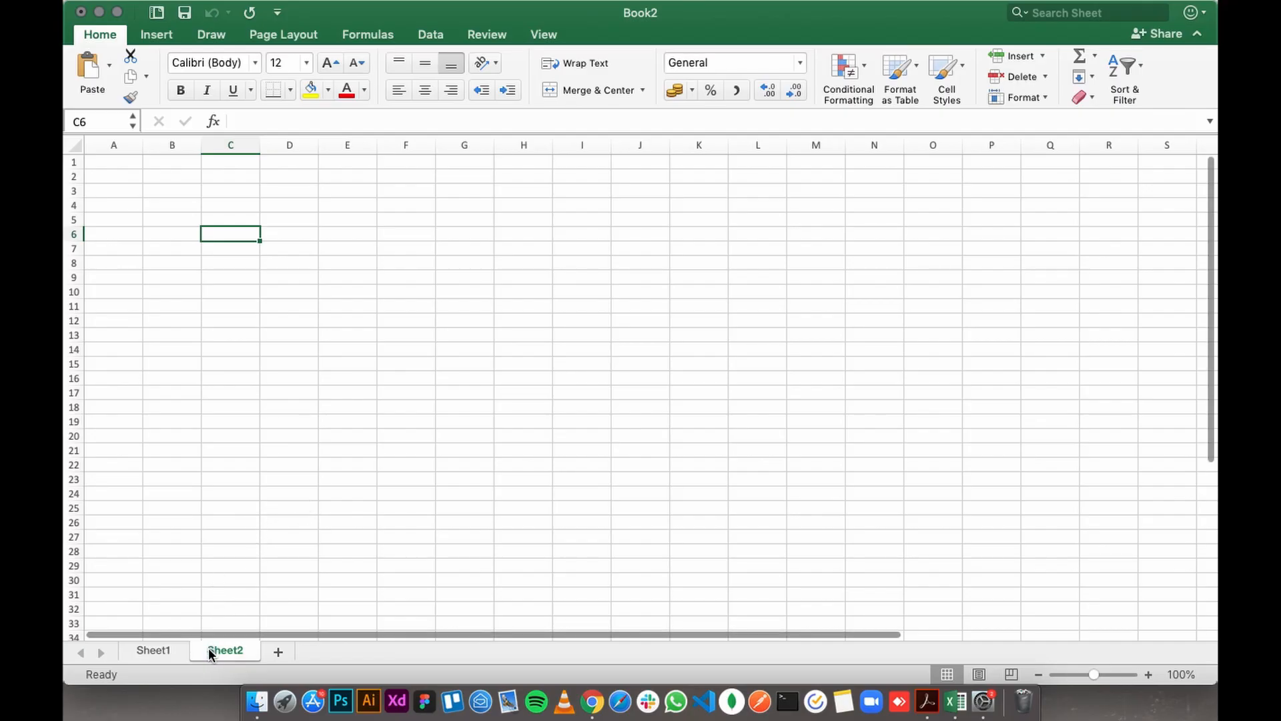
click(151, 649)
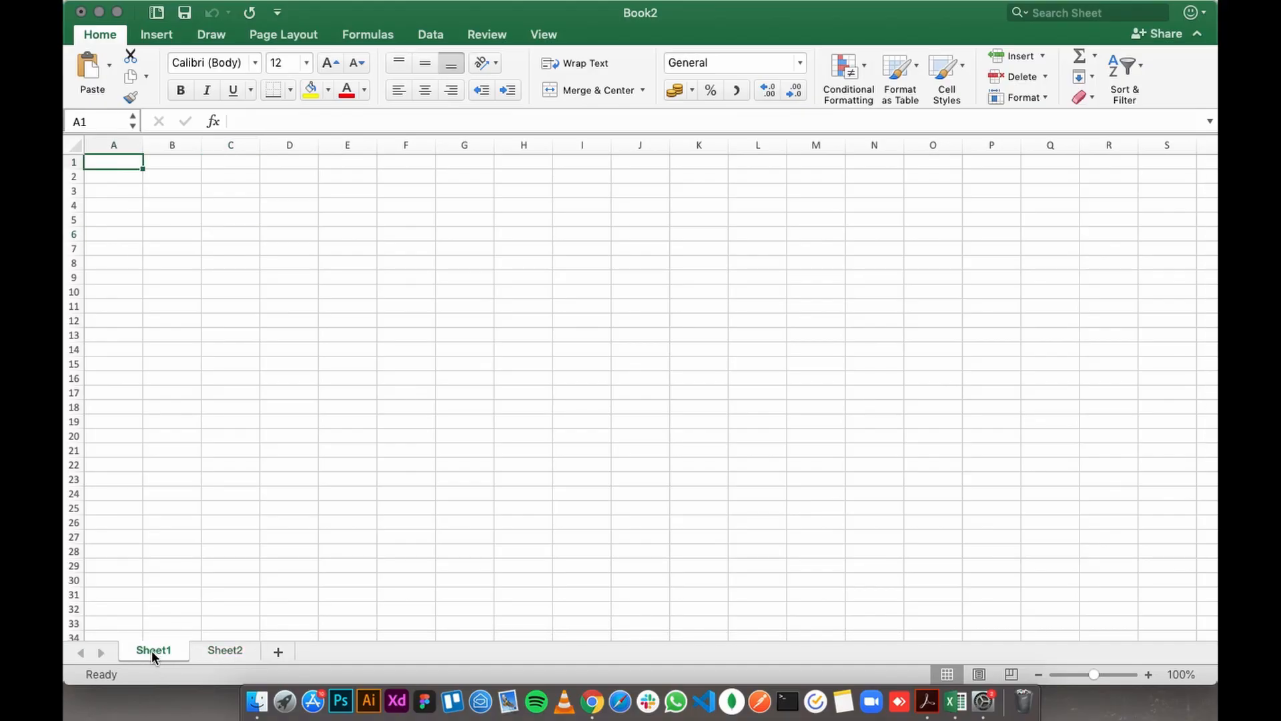
right_click(150, 650)
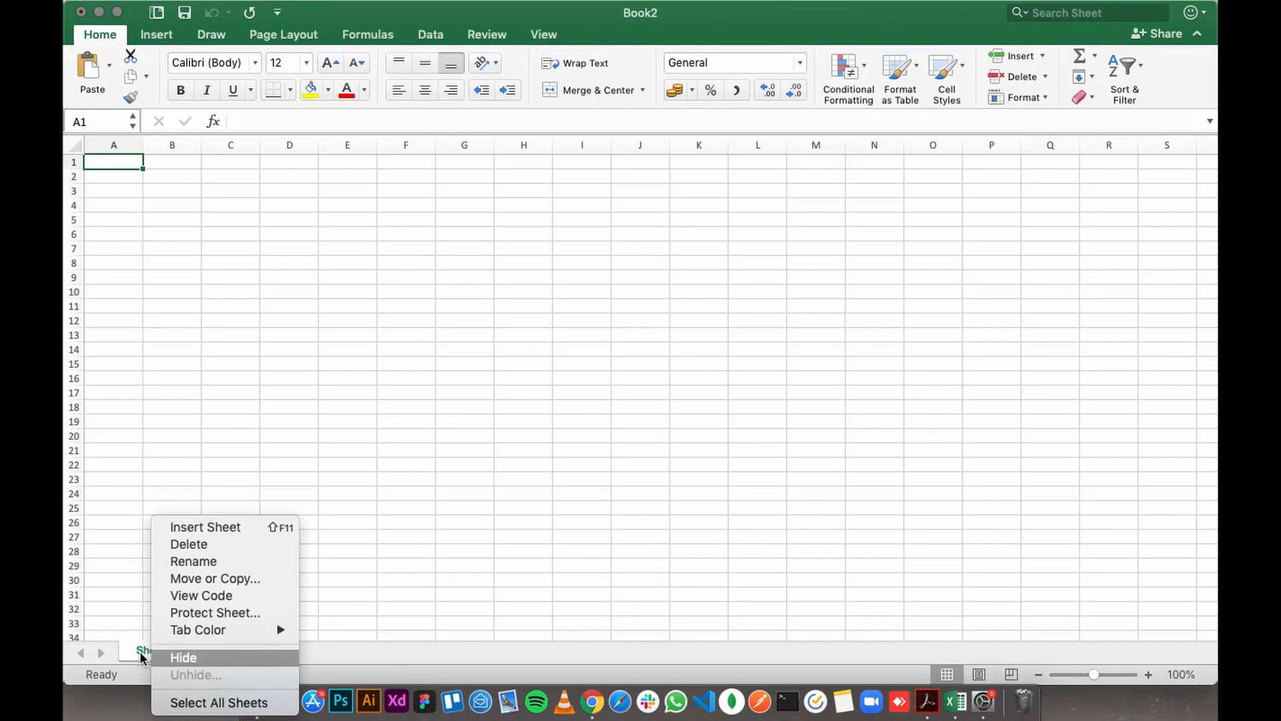
click(221, 562)
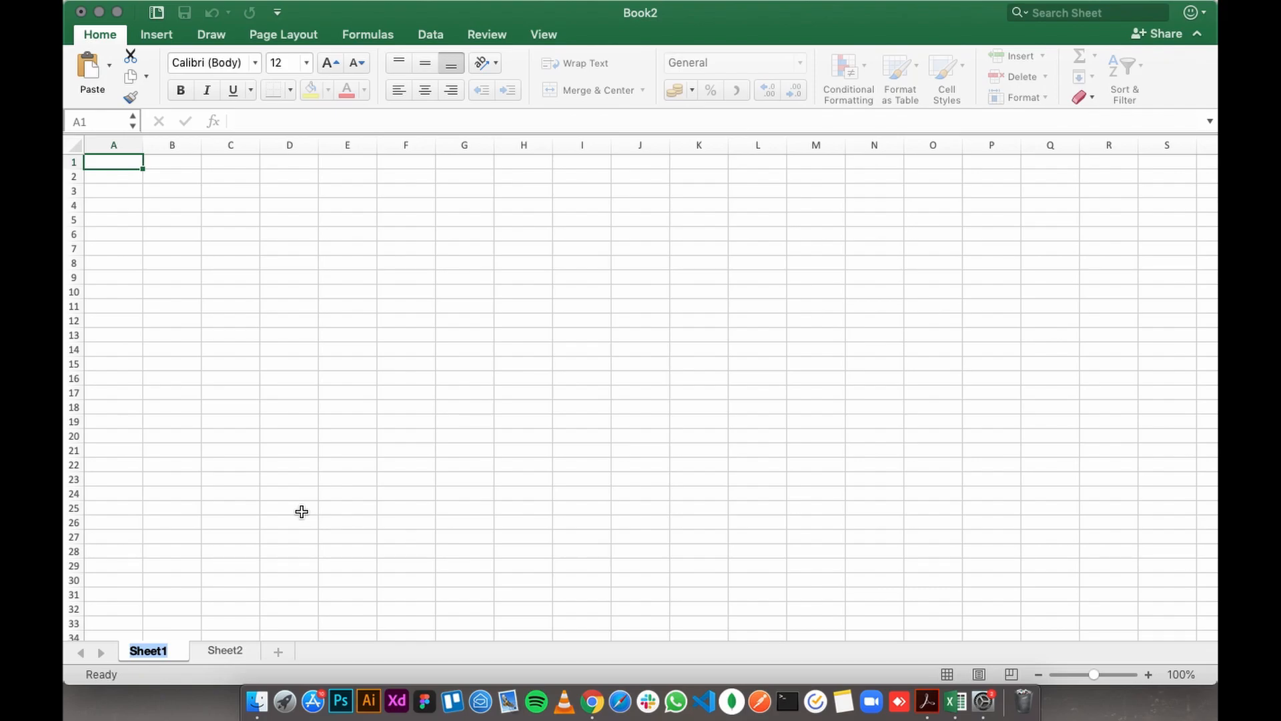
text(Home)
key(Return)
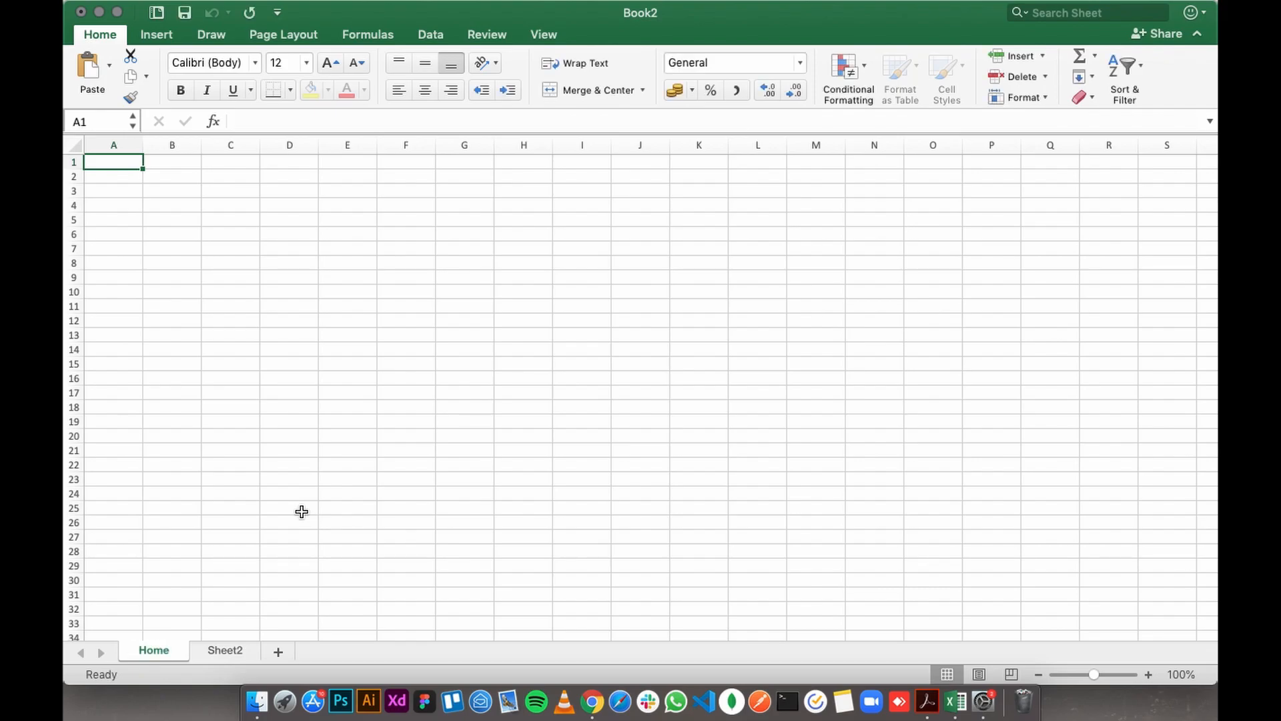
- Select cells A1 to A28 down column A and a range of cells across the upper rows
click(230, 206)
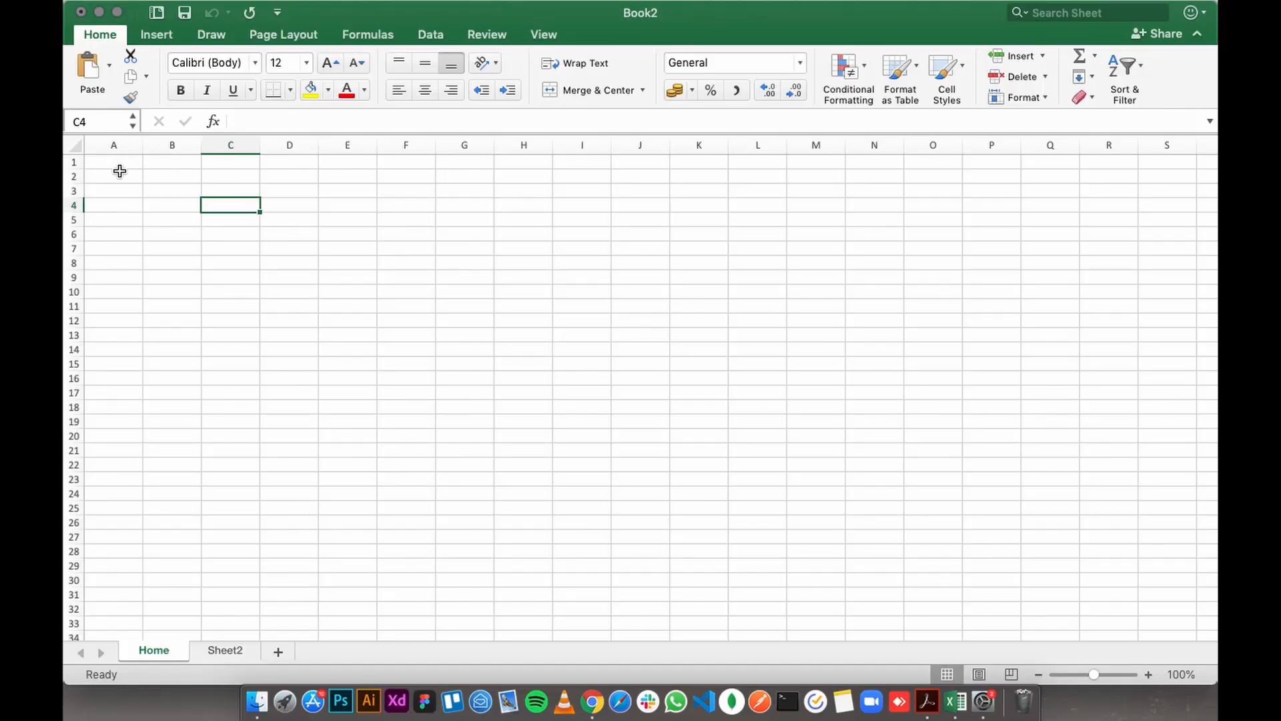
drag(119, 162, 120, 549)
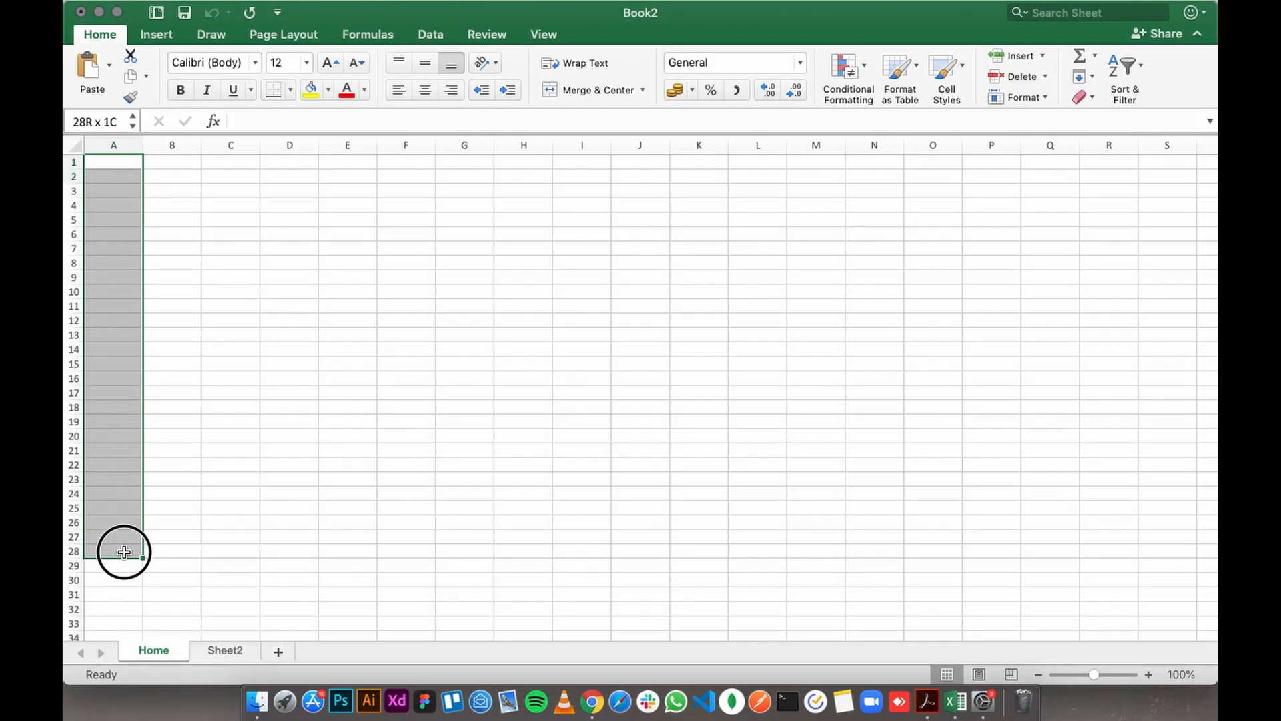
click(148, 206)
drag(94, 171, 591, 203)
click(116, 234)
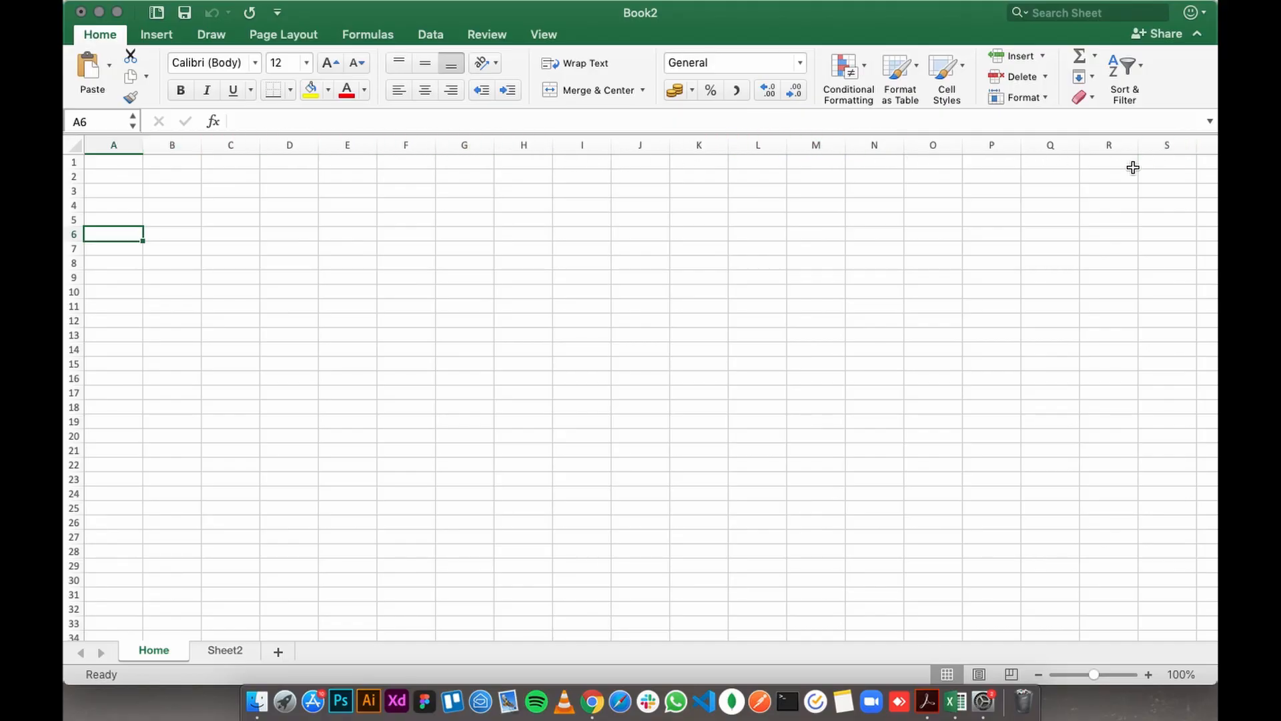
- Examine how the column letters continue beyond column Z and return to the beginning of the sheet
scroll(1054, 197, right, 5)
scroll(1054, 196, down, 1)
scroll(1000, 192, right, 6)
scroll(852, 151, down, 1)
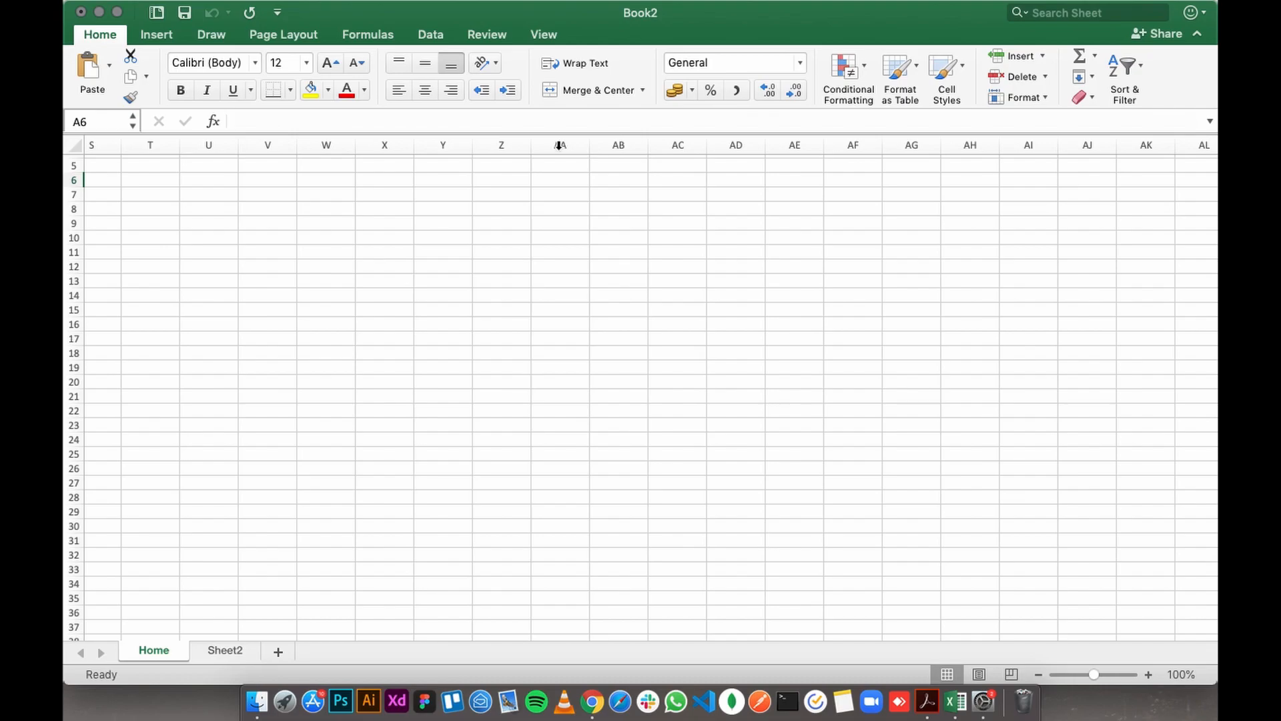
scroll(1173, 163, right, 3)
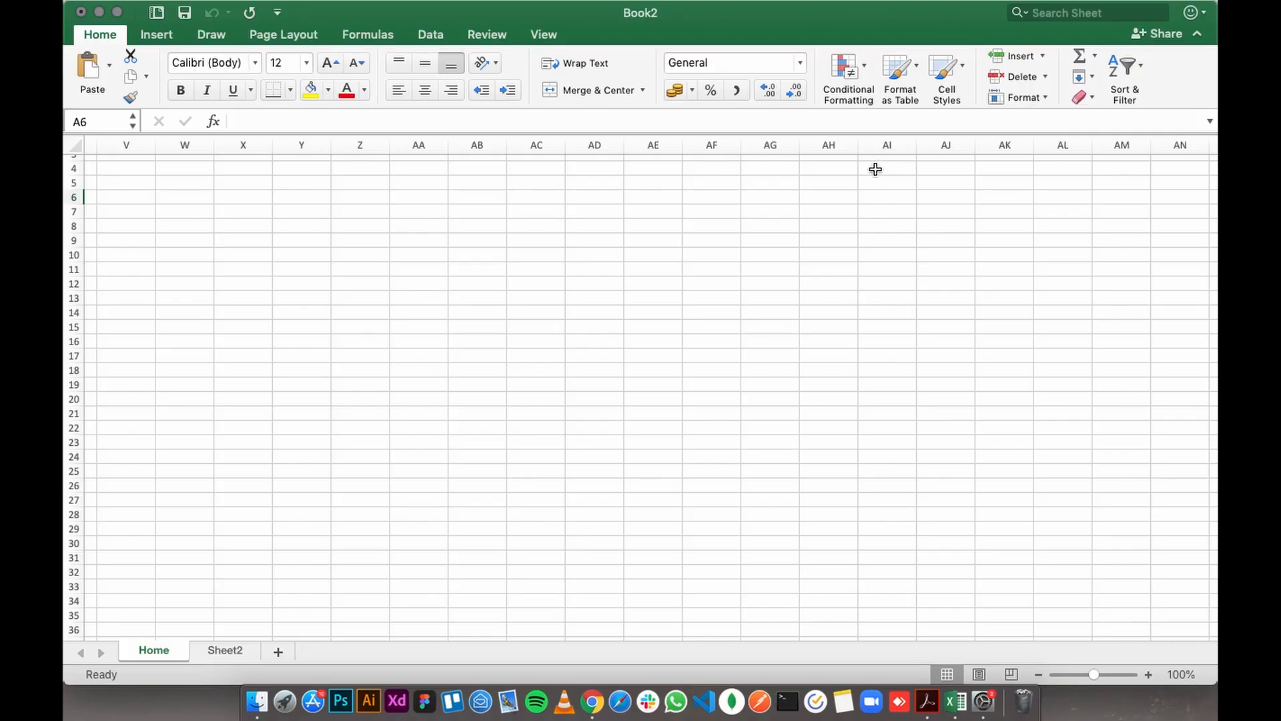
scroll(673, 219, left, 10)
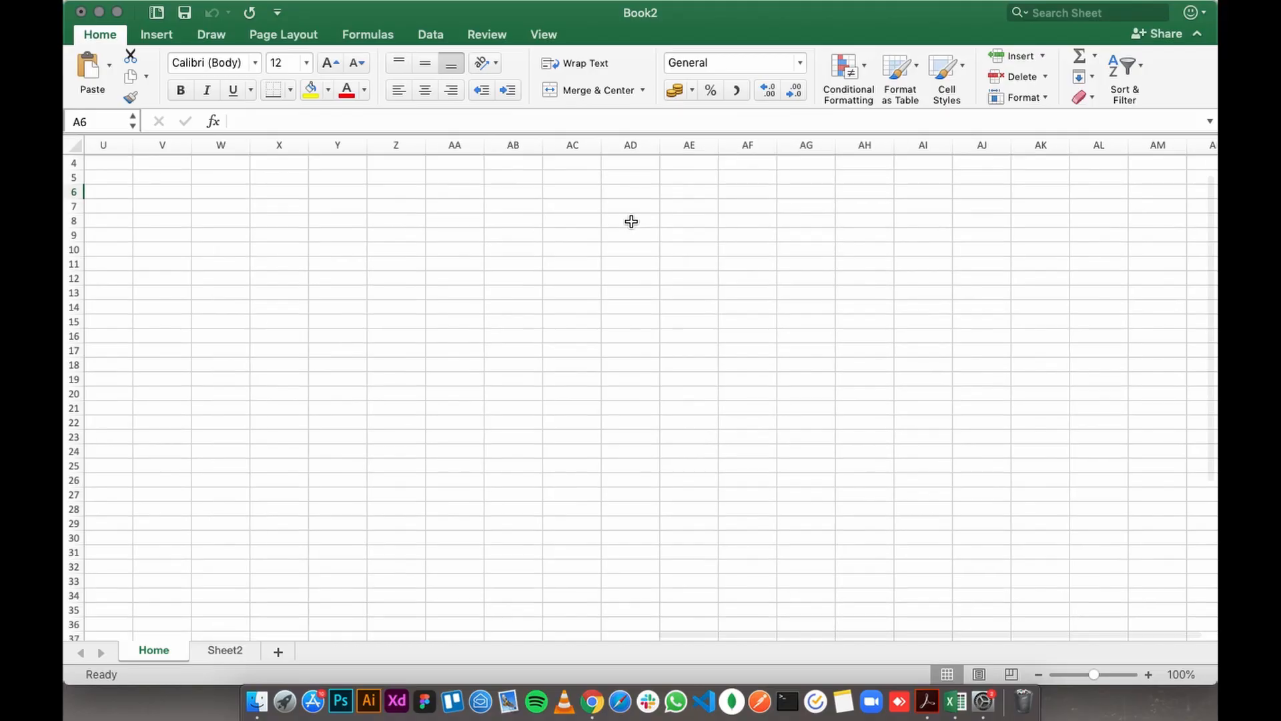
click(172, 168)
drag(172, 168, 172, 180)
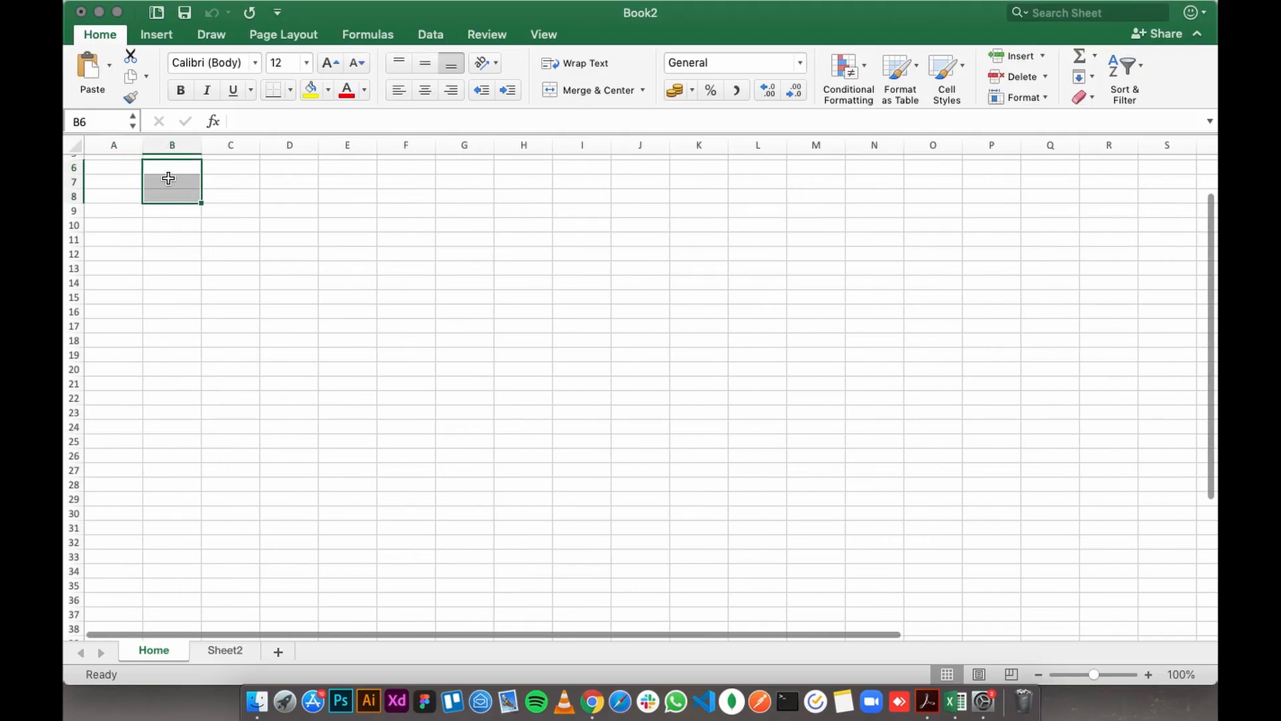
click(123, 186)
scroll(111, 217, up, 4)
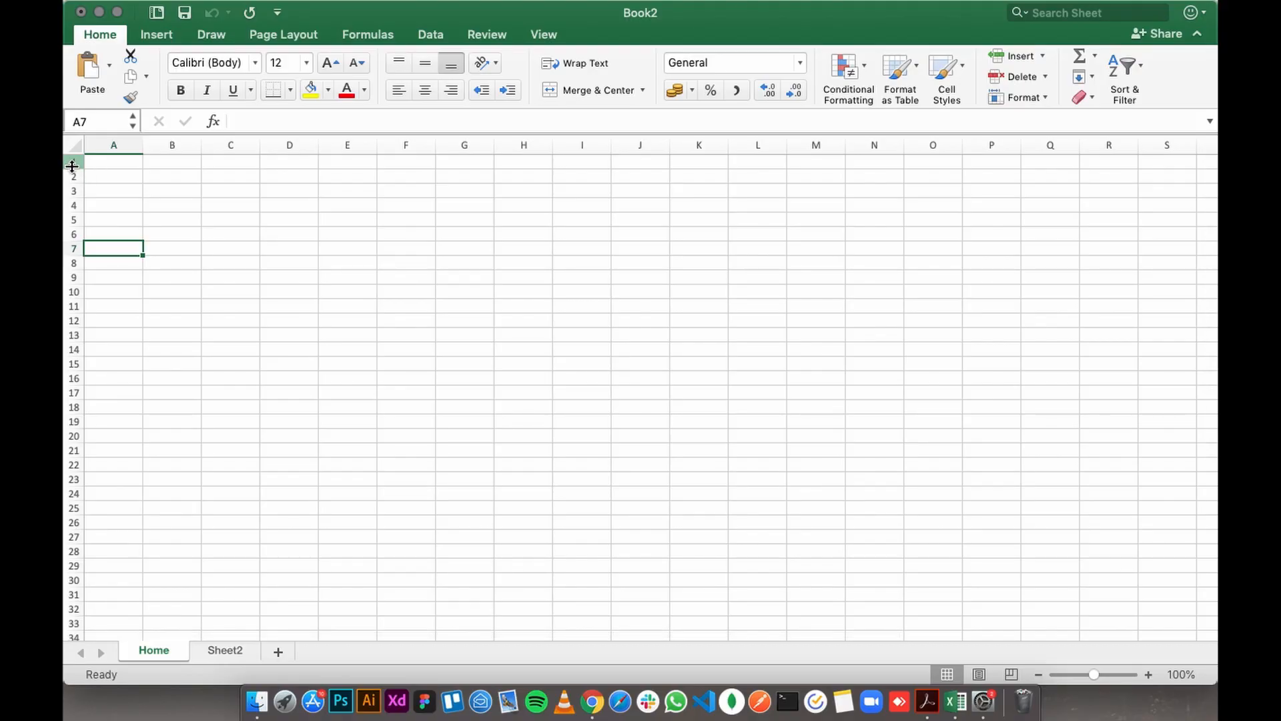
- Examine how the row numbers continue past row 300, returning to the start of the sheet and selecting cell A4
drag(111, 162, 160, 164)
scroll(107, 281, down, 20)
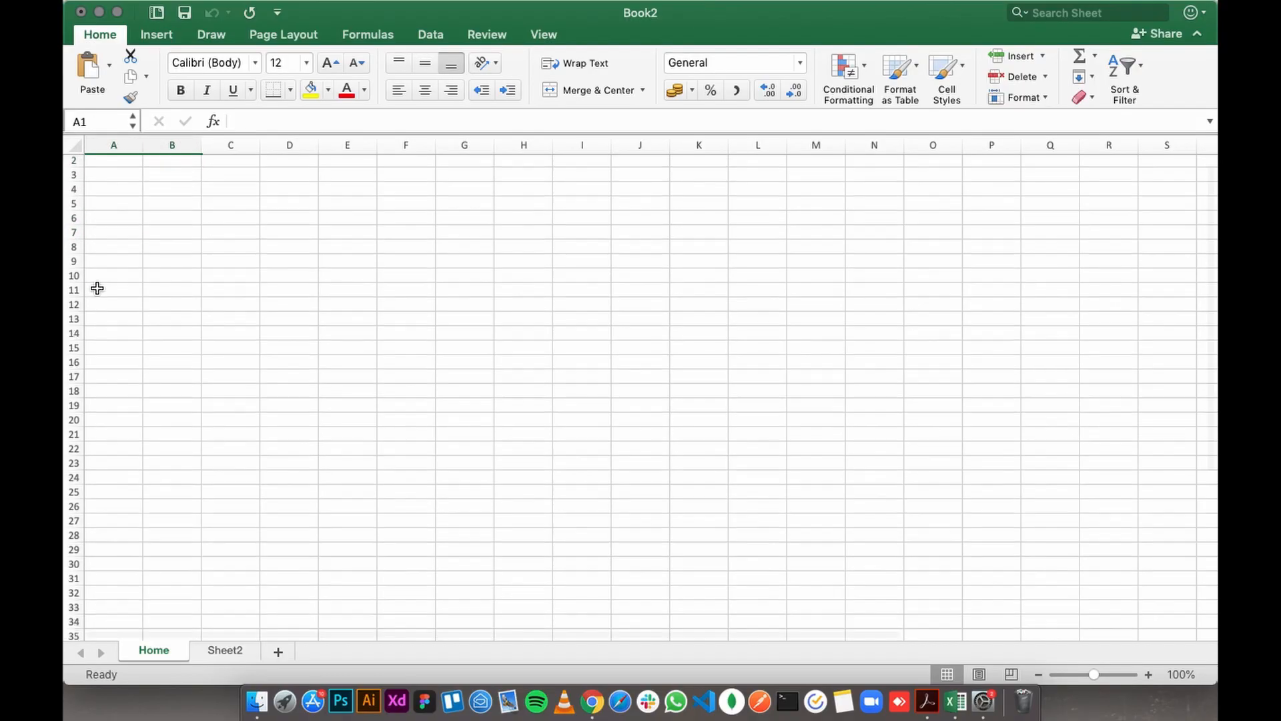
scroll(122, 374, down, 20)
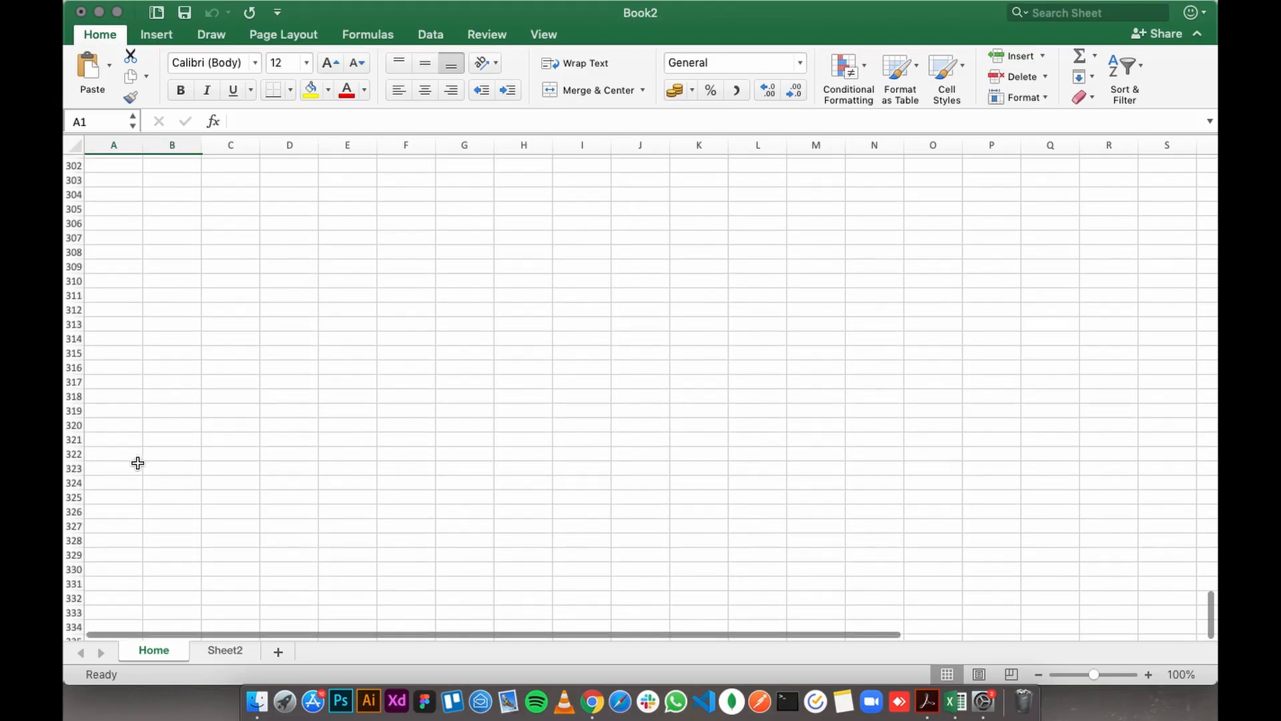
scroll(137, 407, up, 20)
click(128, 206)
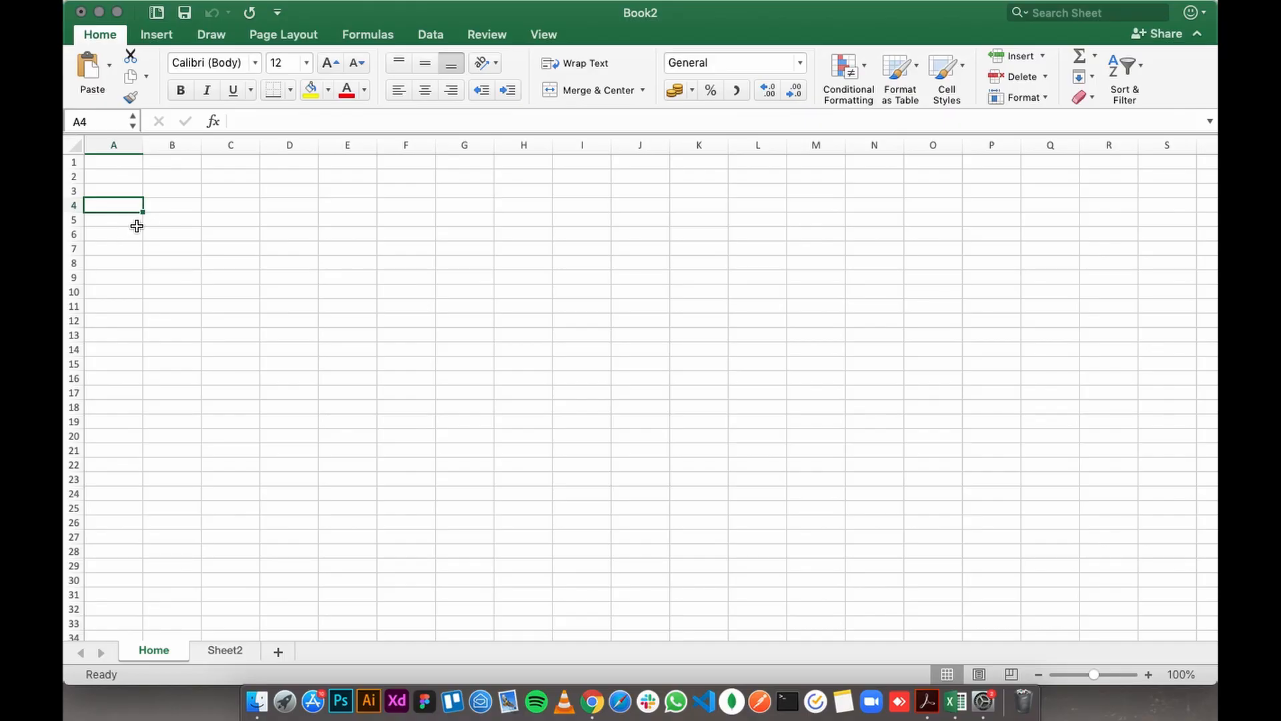
- Select a vertical range in column B, a horizontal range along row 5, and the single cell B5
drag(177, 165, 178, 354)
drag(101, 215, 269, 225)
click(164, 249)
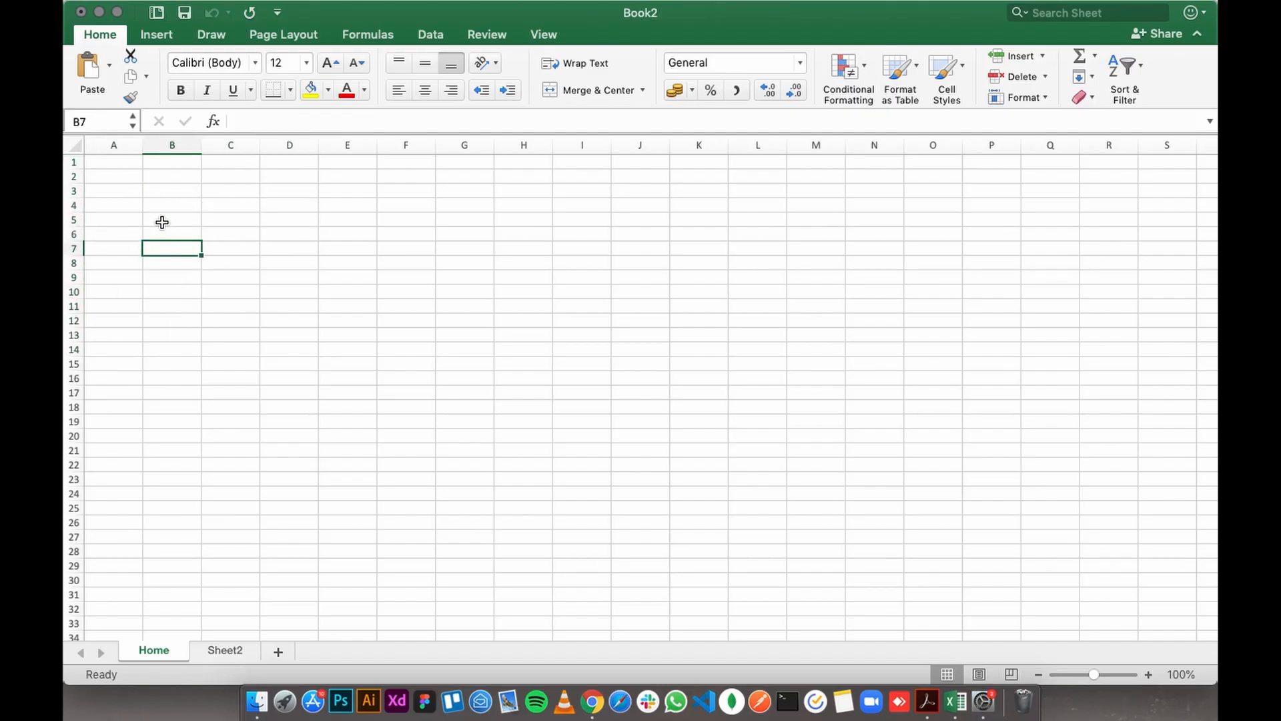
click(161, 220)
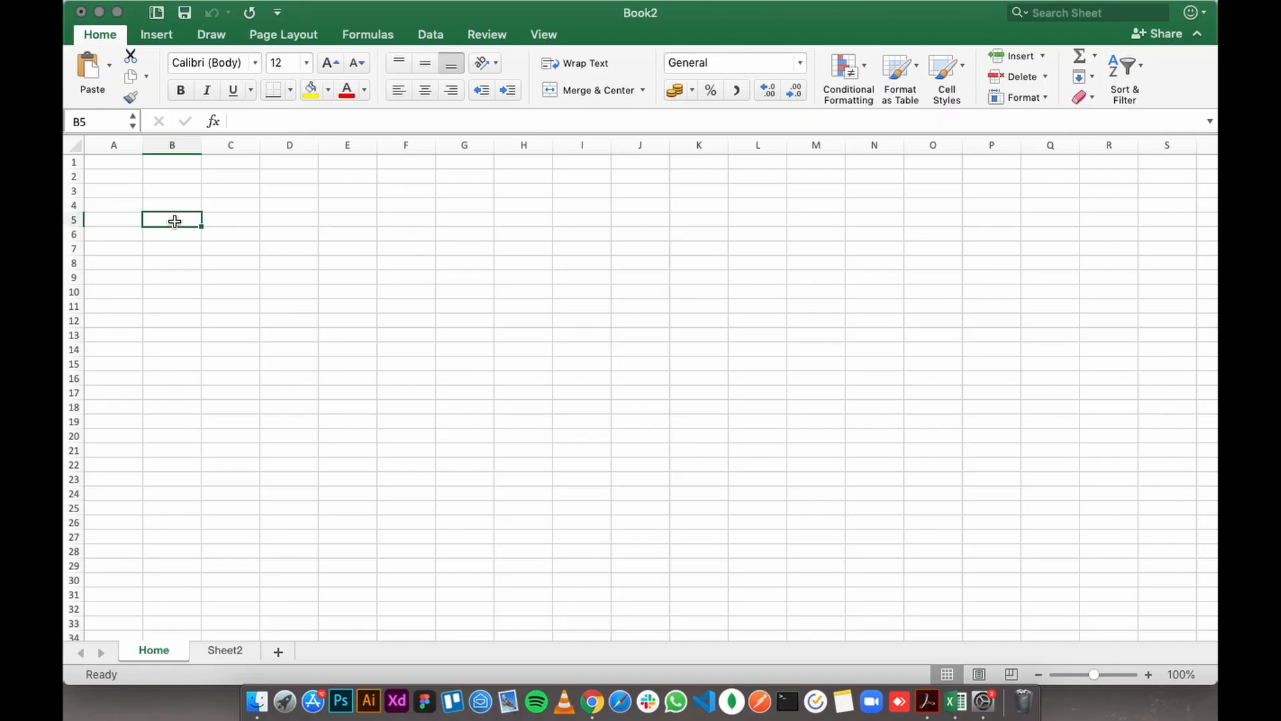
- Select individual cells in different parts of the sheet, ending with cell E9
drag(173, 224, 523, 291)
click(715, 287)
click(708, 395)
drag(485, 405, 501, 403)
click(505, 332)
click(483, 307)
click(353, 279)
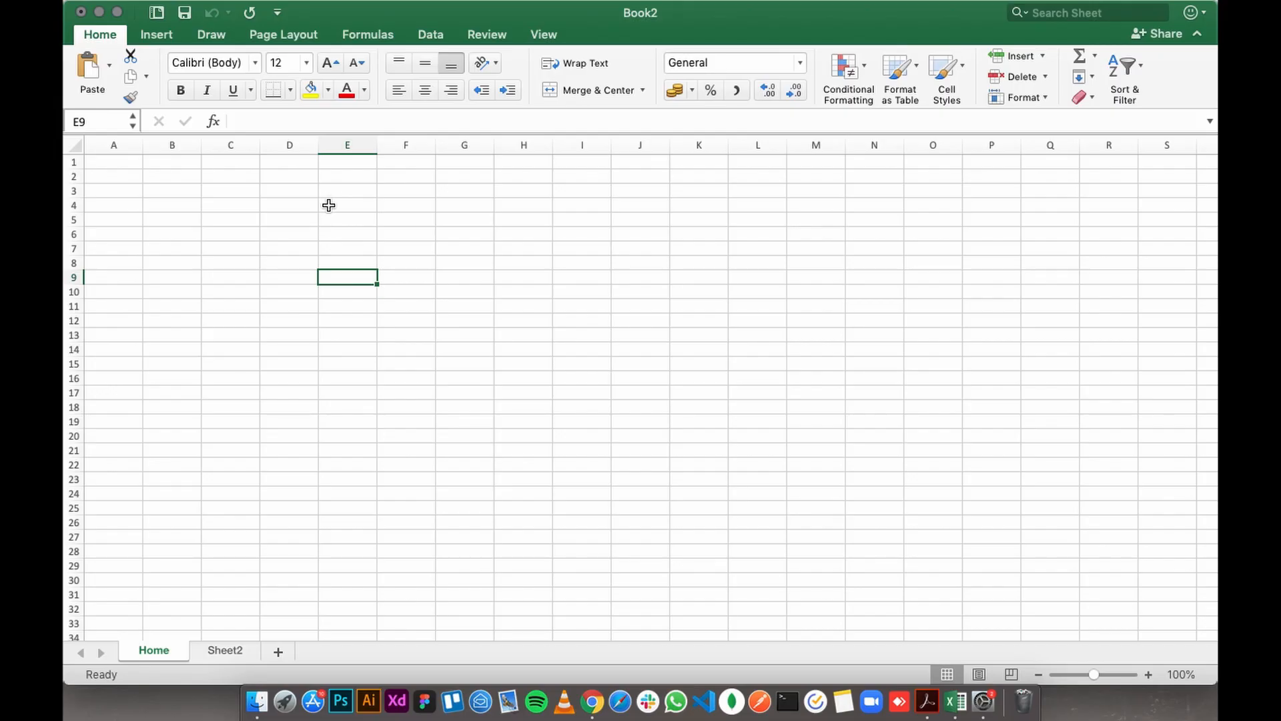
- Select cells E3 to E12, a vertical range in column F, a horizontal range from column G, and the block D5:F15
drag(332, 191, 354, 323)
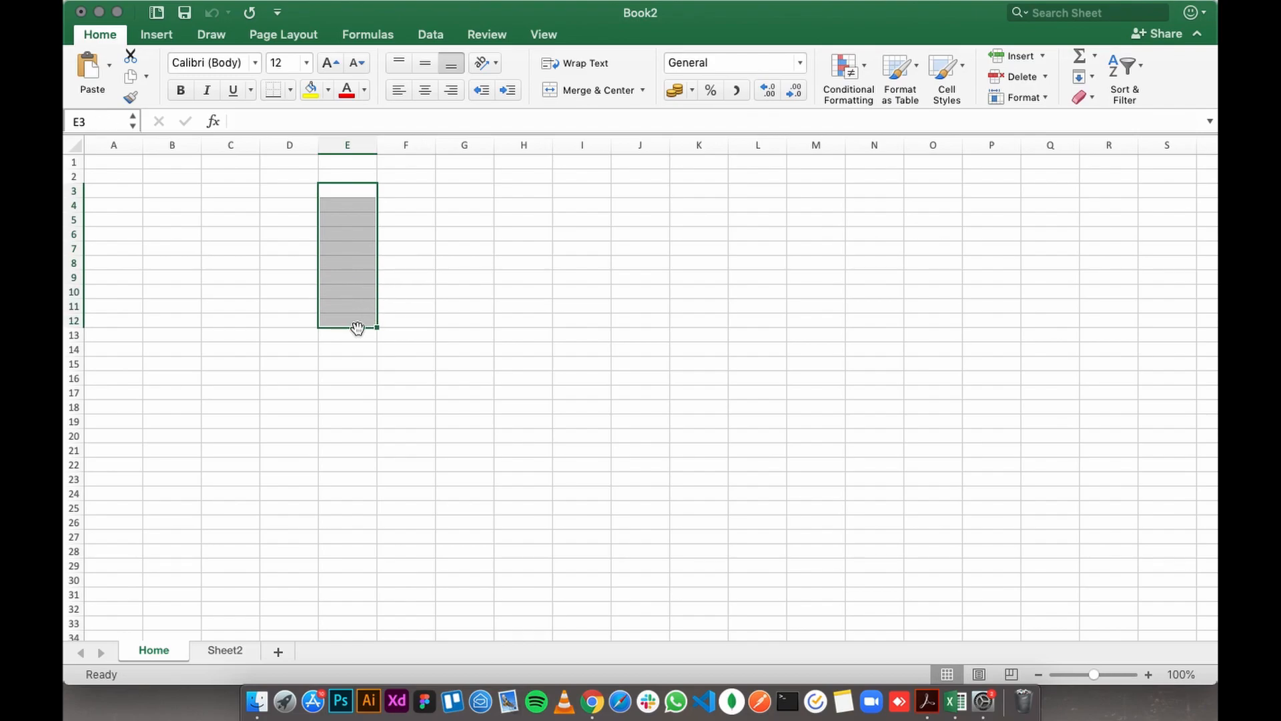
click(415, 205)
drag(408, 191, 403, 464)
drag(459, 219, 818, 227)
drag(278, 215, 430, 360)
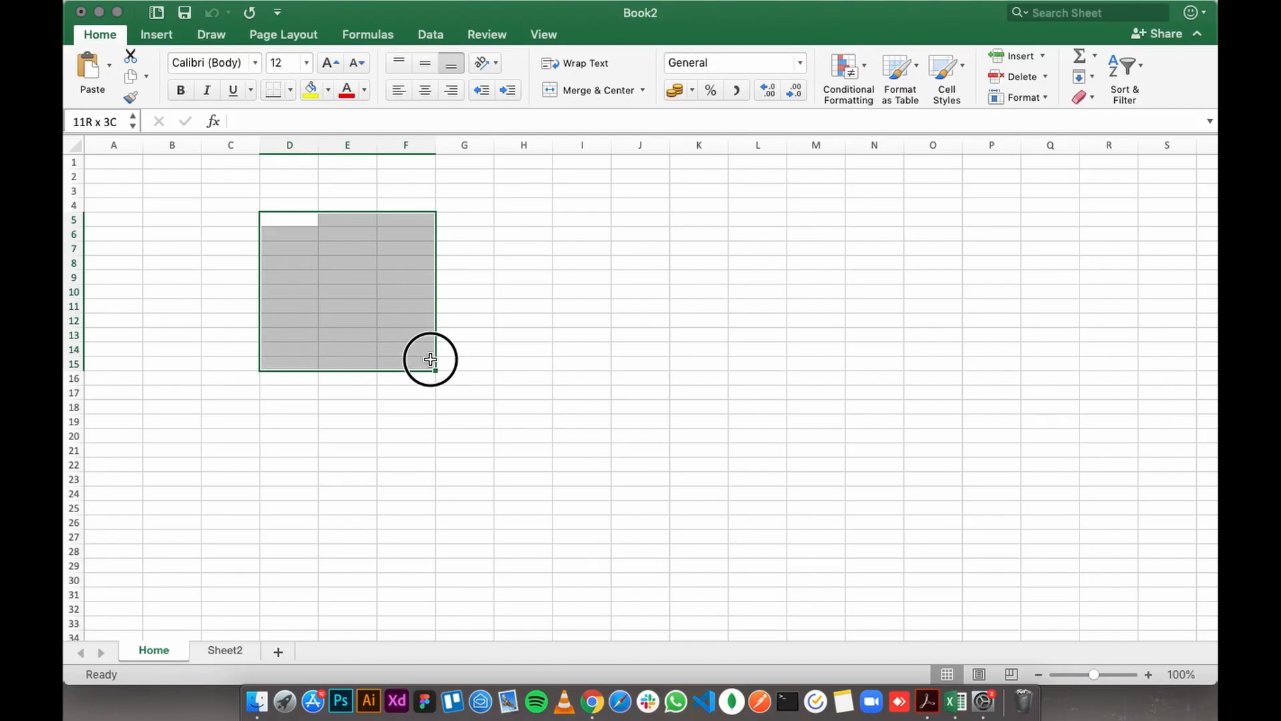
- Select the block D6:F16 and try writing its range reference in the active cell, clearing the entry and selecting H6
drag(289, 234, 403, 359)
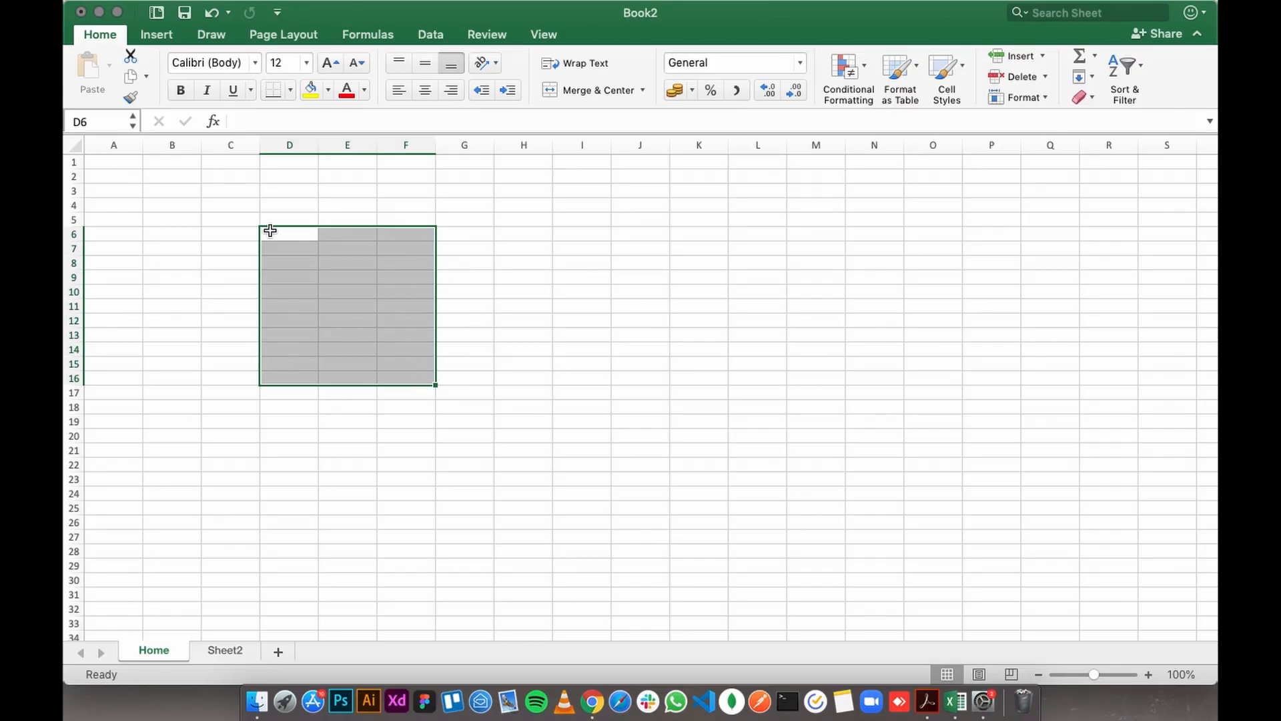
click(339, 127)
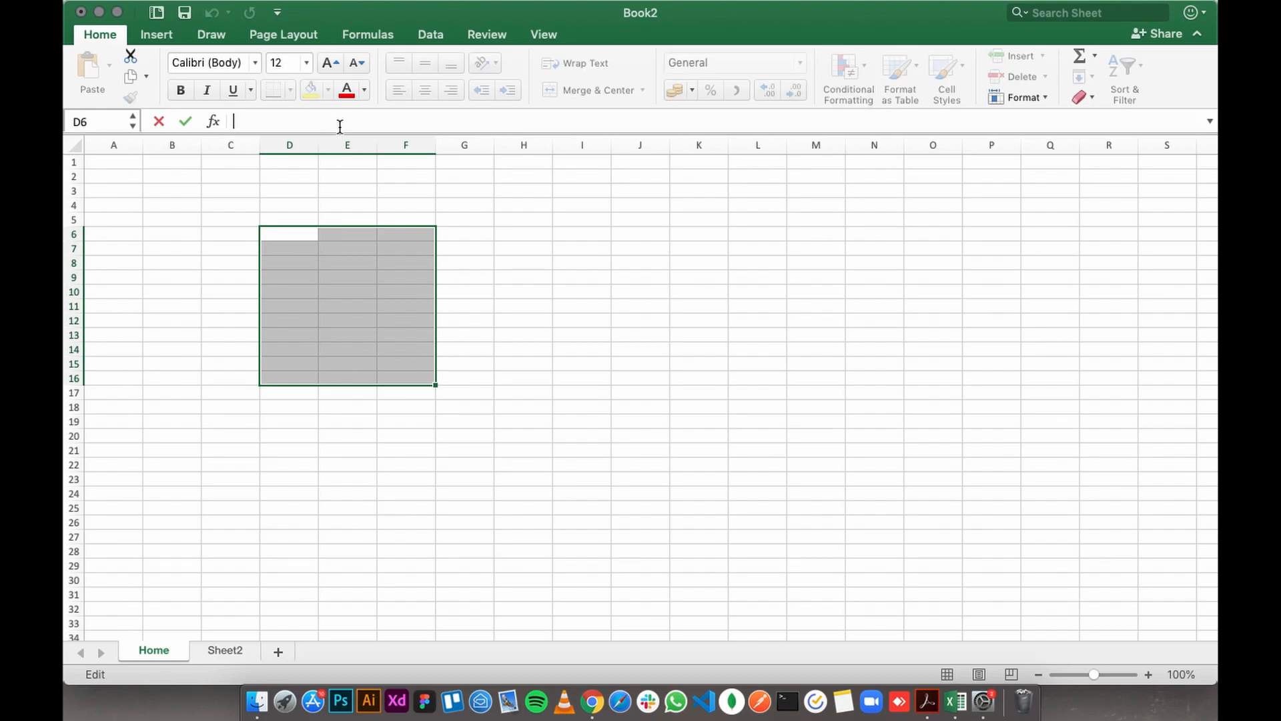
text(D)
key(BackSpace)
key(BackSpace)
key(BackSpace)
key(BackSpace)
key(BackSpace)
key(BackSpace)
click(539, 233)
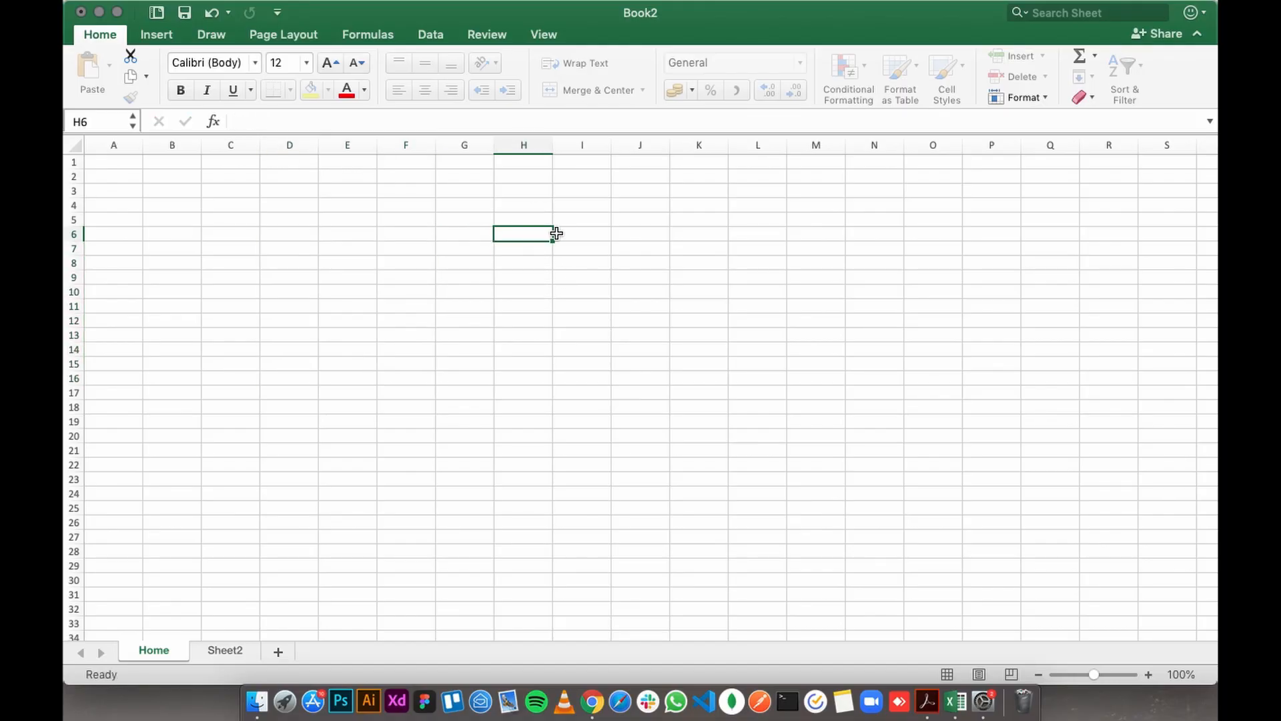
- Select cells A3 to A9, write the range reference A3:A9 as the active cell's content, and clear it again
drag(108, 188, 116, 269)
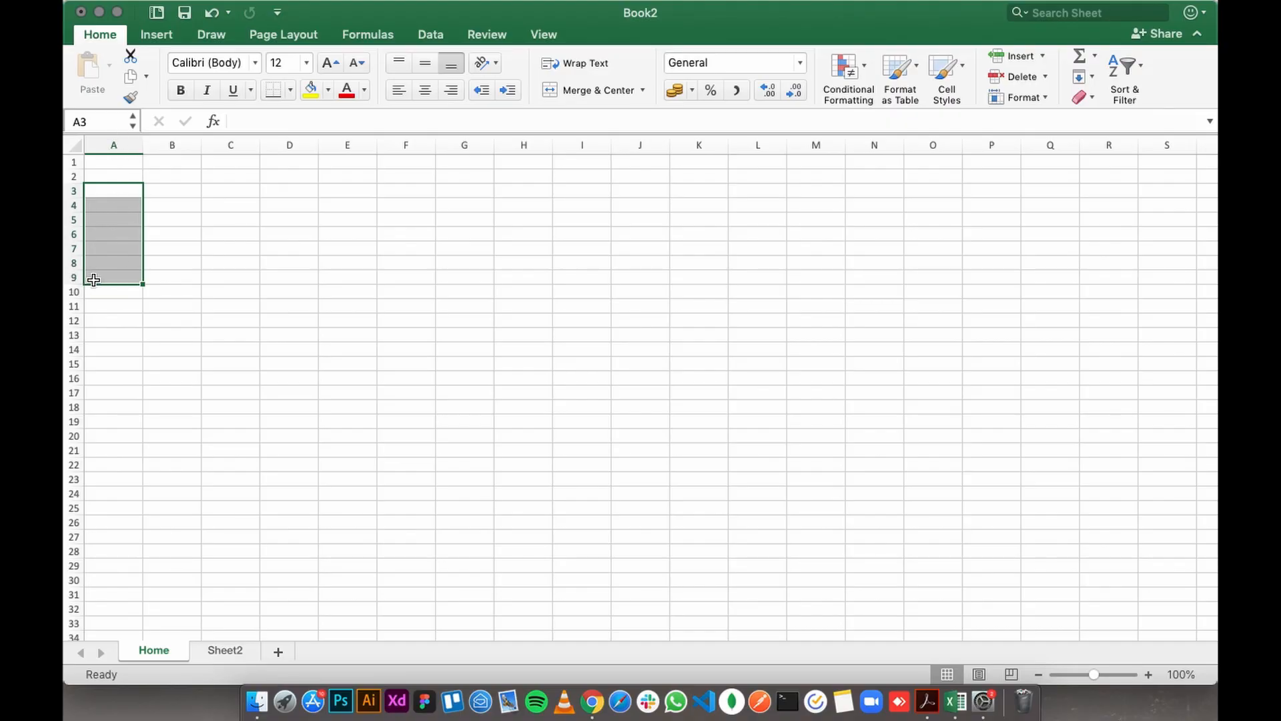
click(267, 117)
text(A3:A9)
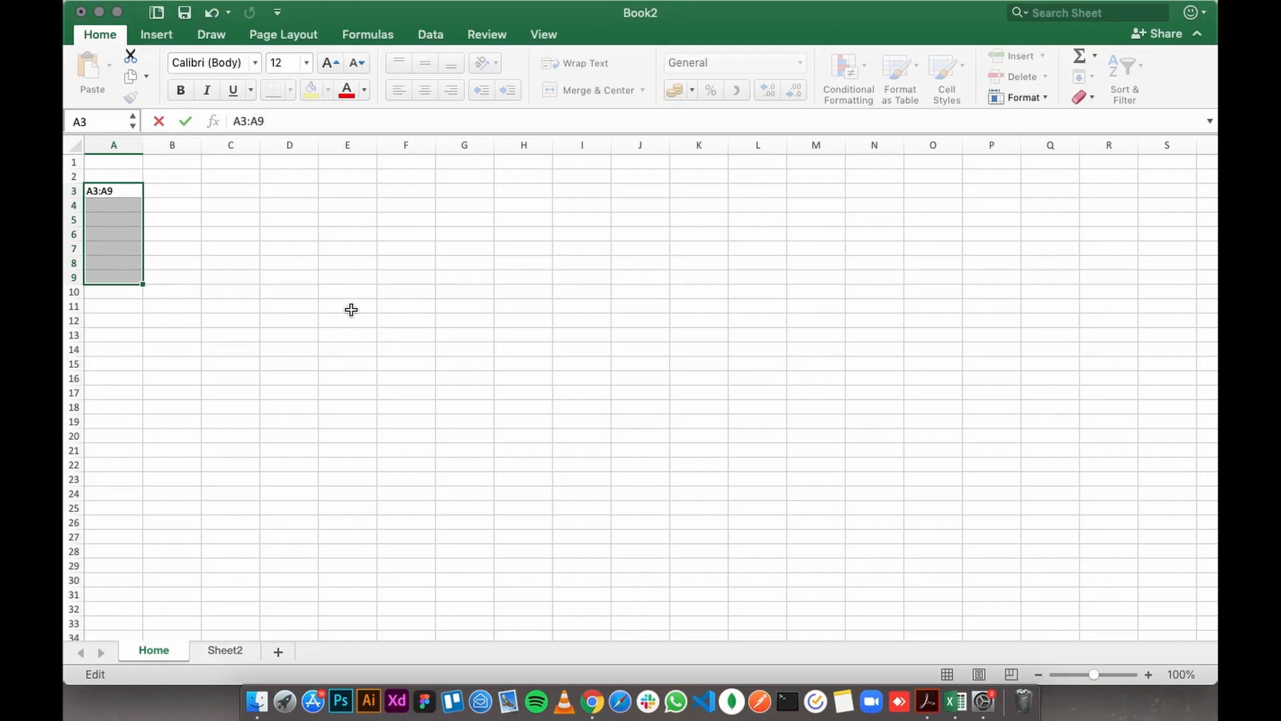
key(super+a)
key(BackSpace)
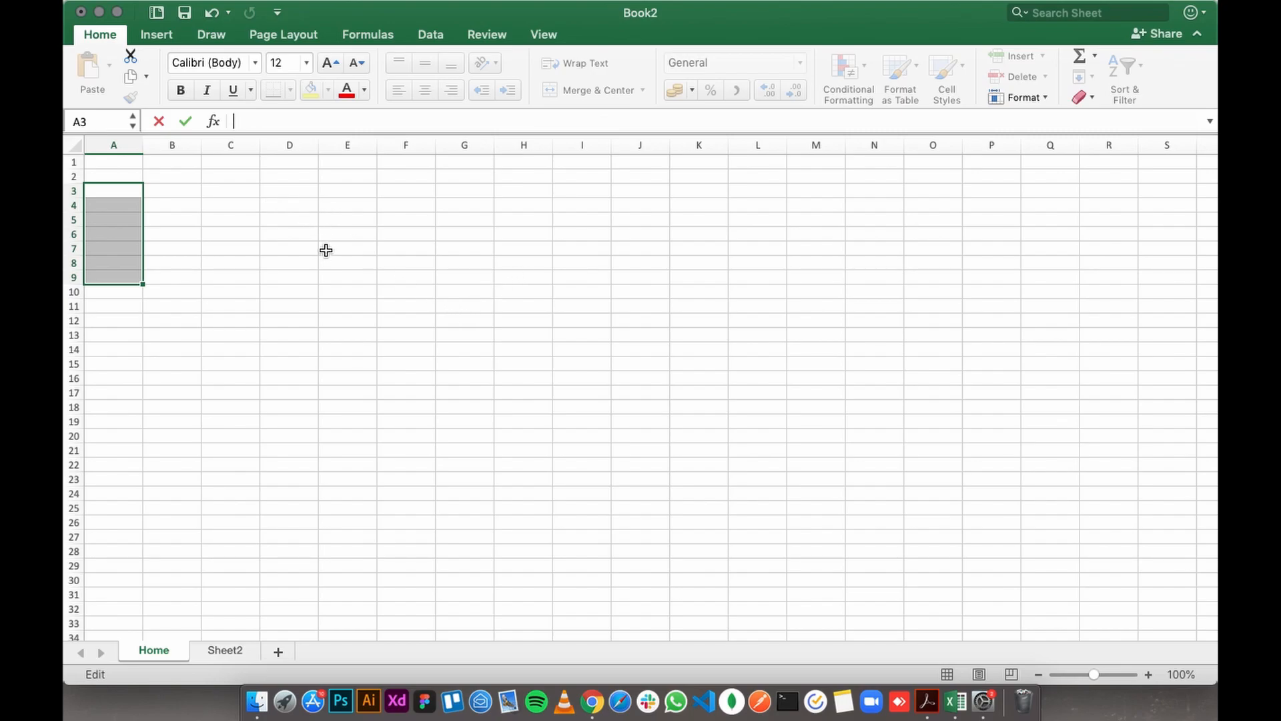
- Select cells D4 to I4, start writing the range reference beginning with D4:, clear it and select A4
click(296, 207)
drag(296, 207, 556, 203)
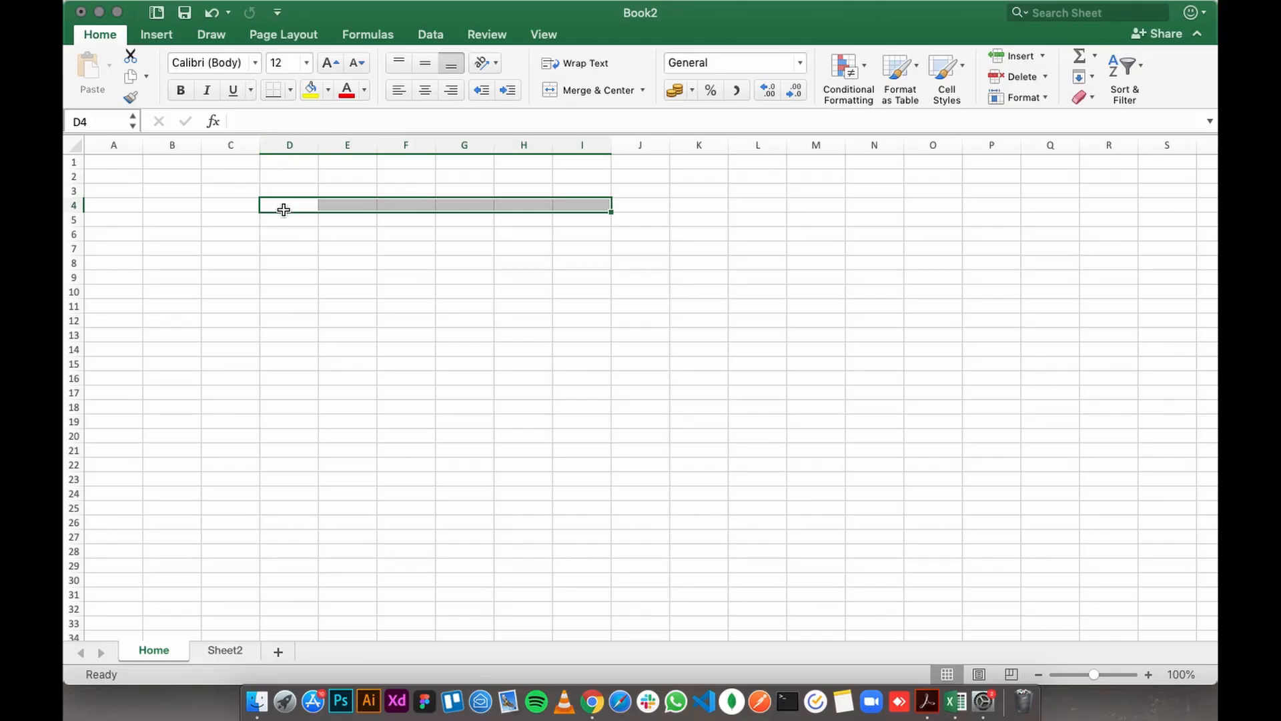
click(304, 120)
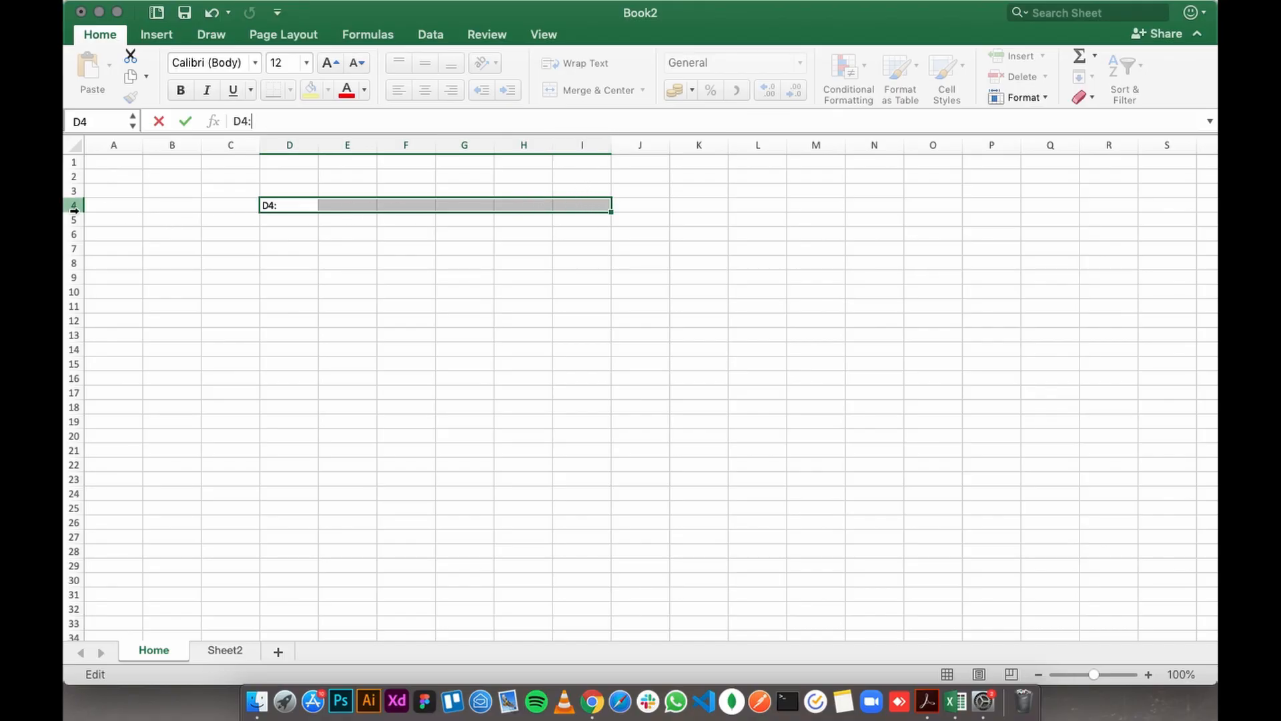
text(i)
key(shift+Home)
key(BackSpace)
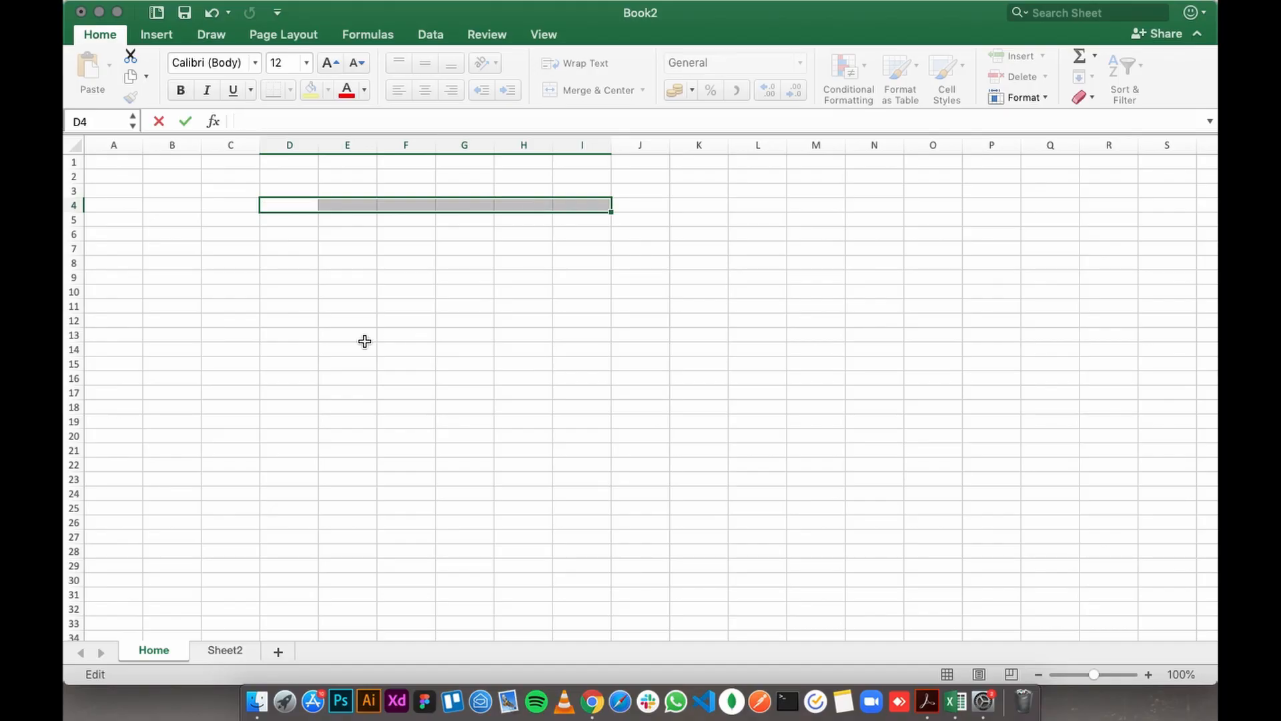
click(131, 203)
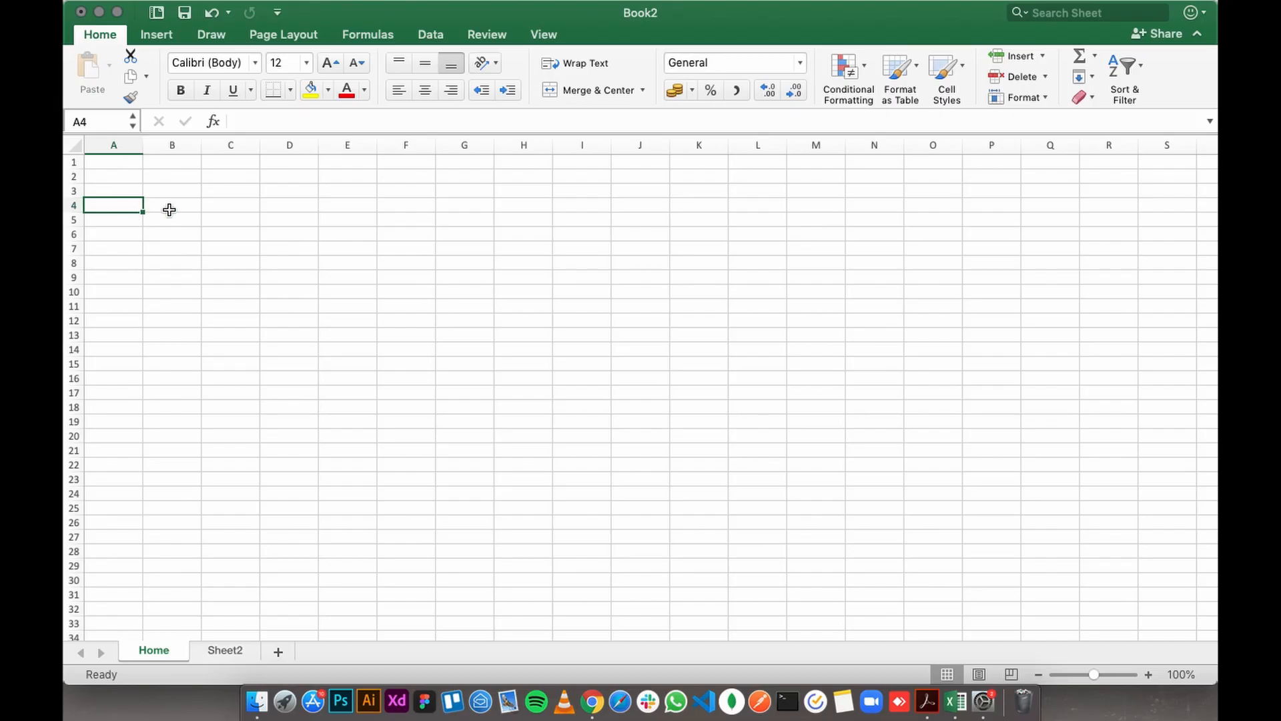
- Enter the heading Name in cell A1 and the first person's name in A2
click(112, 175)
click(124, 161)
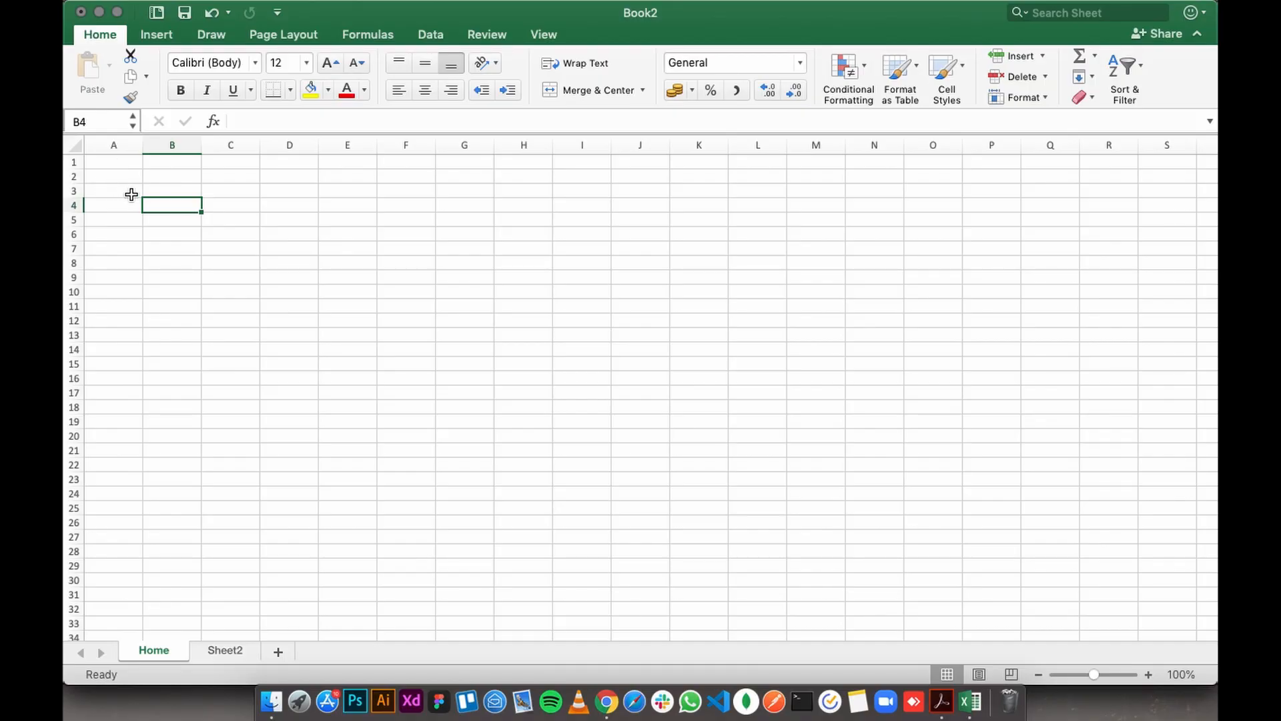
click(111, 163)
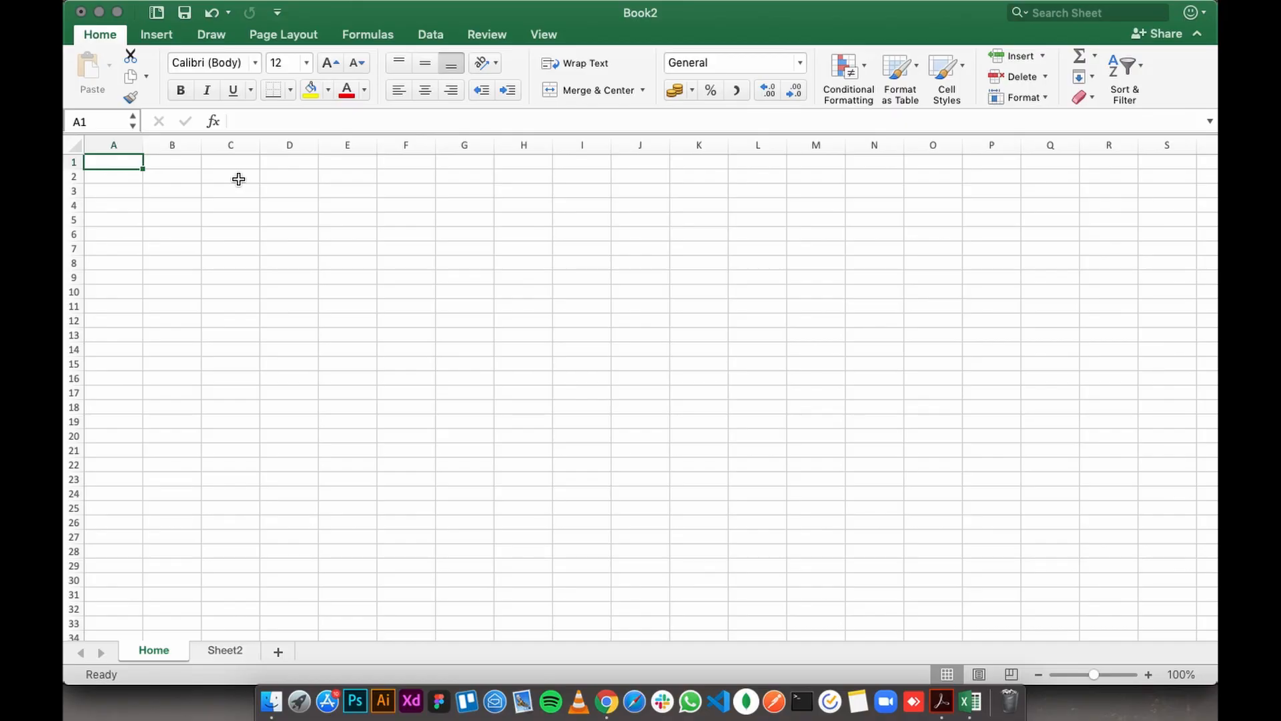
text(Nam)
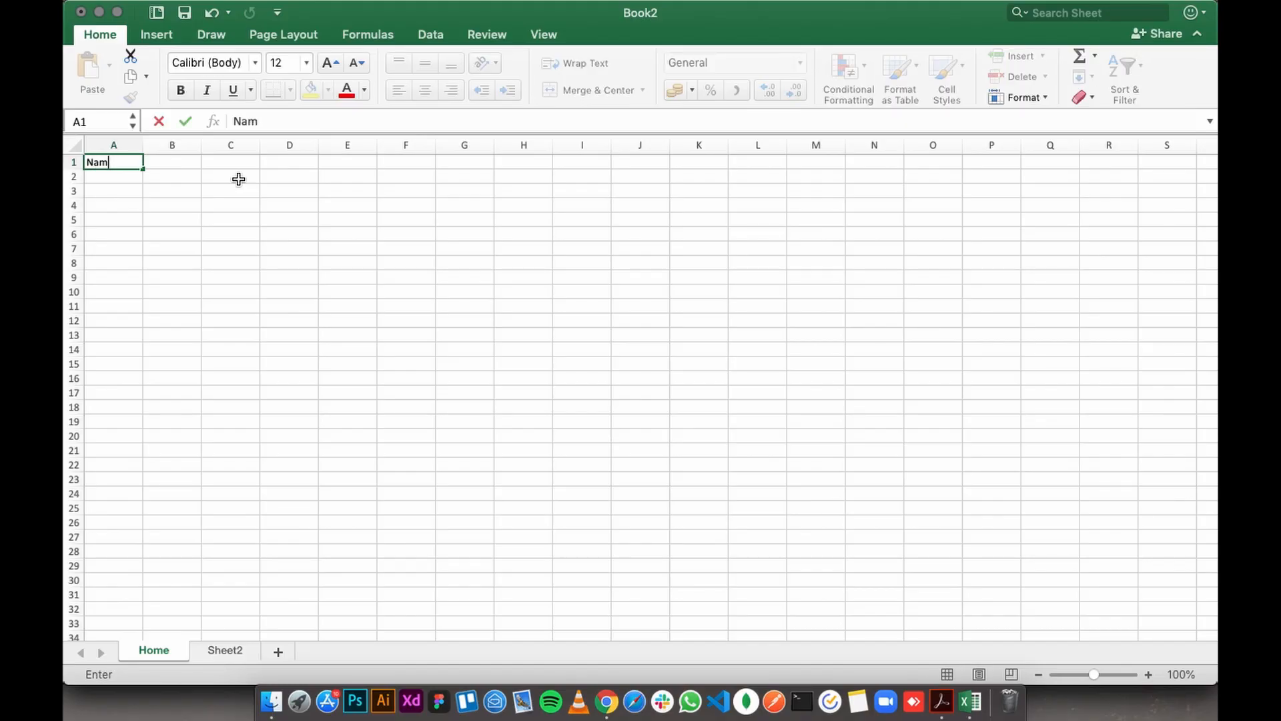
text(e)
key(Return)
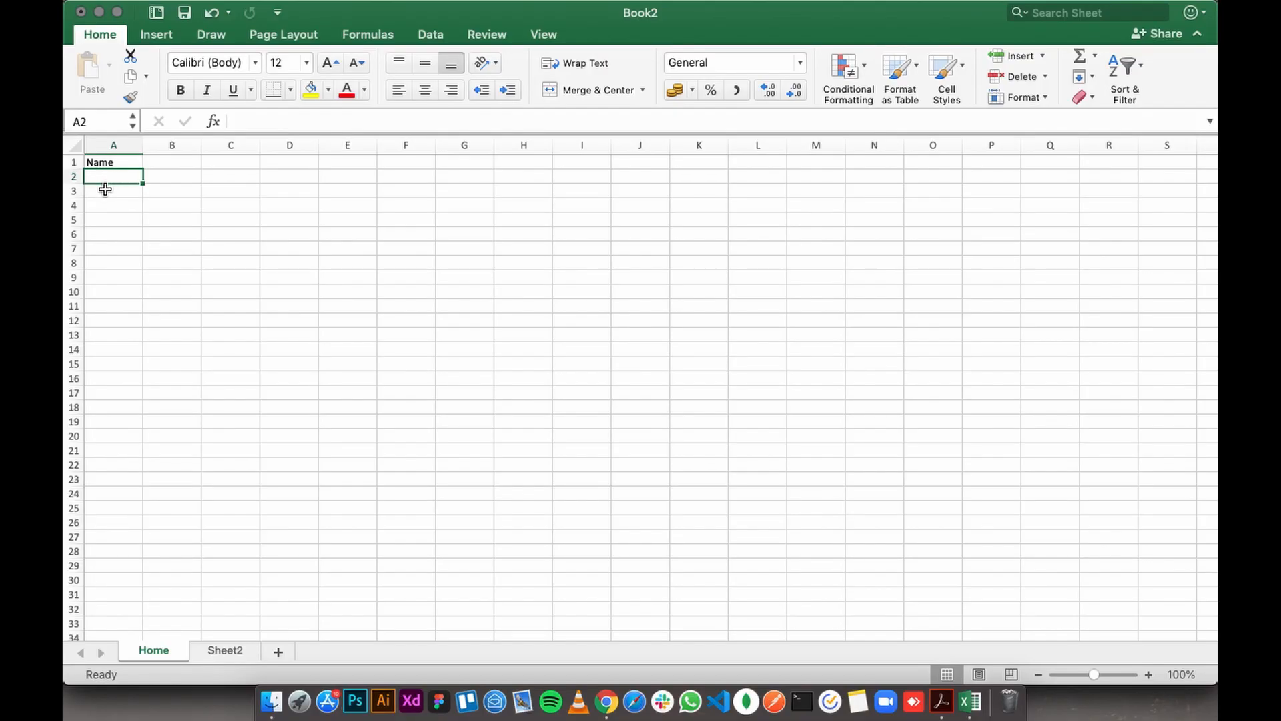
text(P)
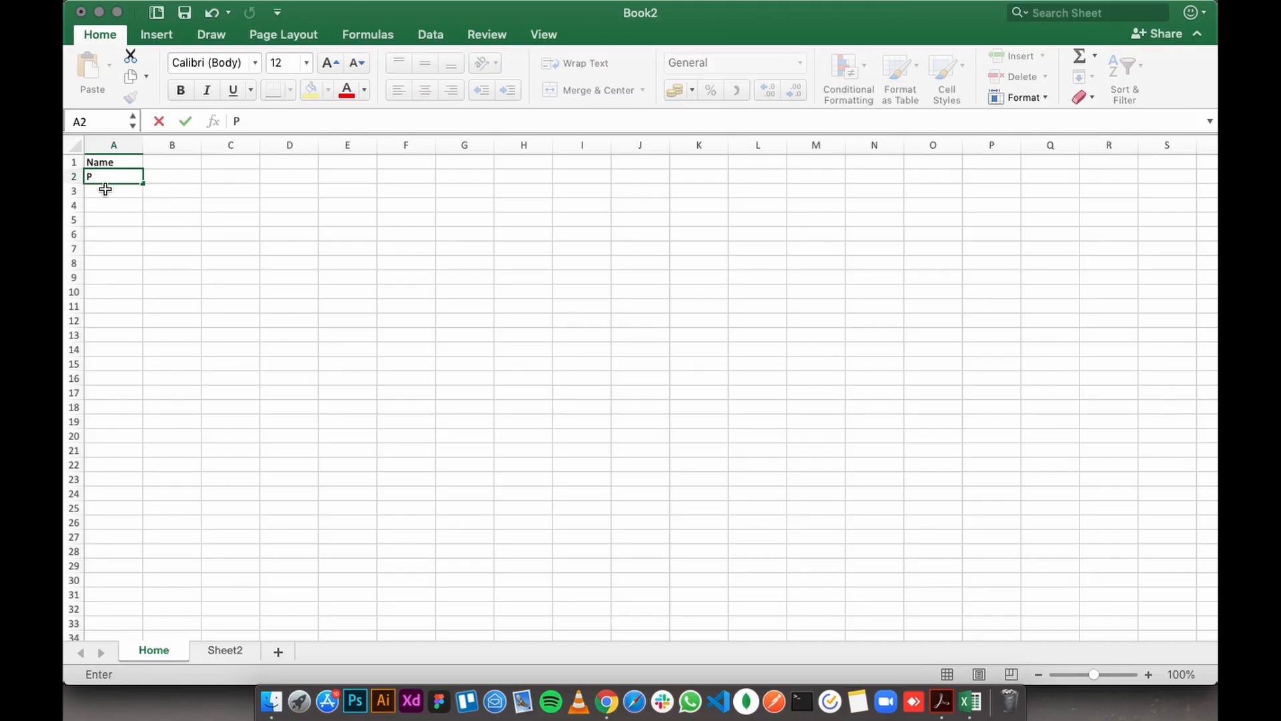
text(aul)
key(Return)
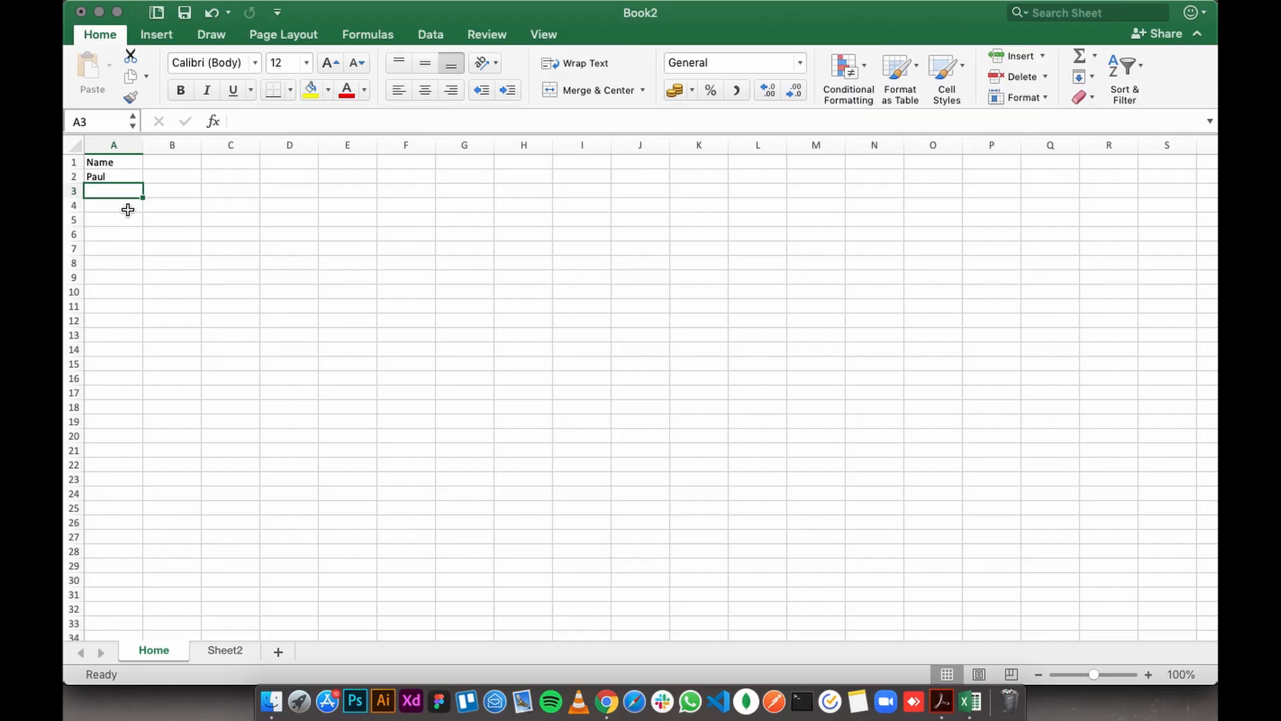
- Enter the heading Age in cell B1 and the age 45 in B2
click(167, 165)
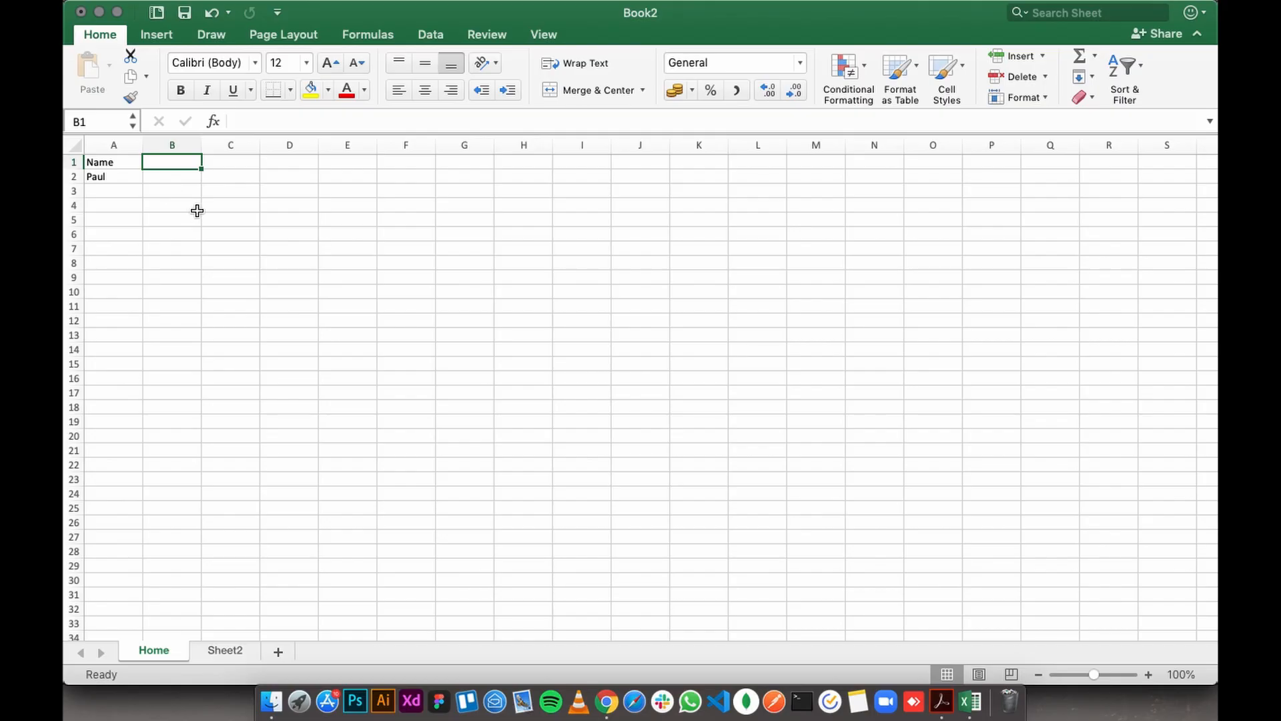
text(Age)
key(Return)
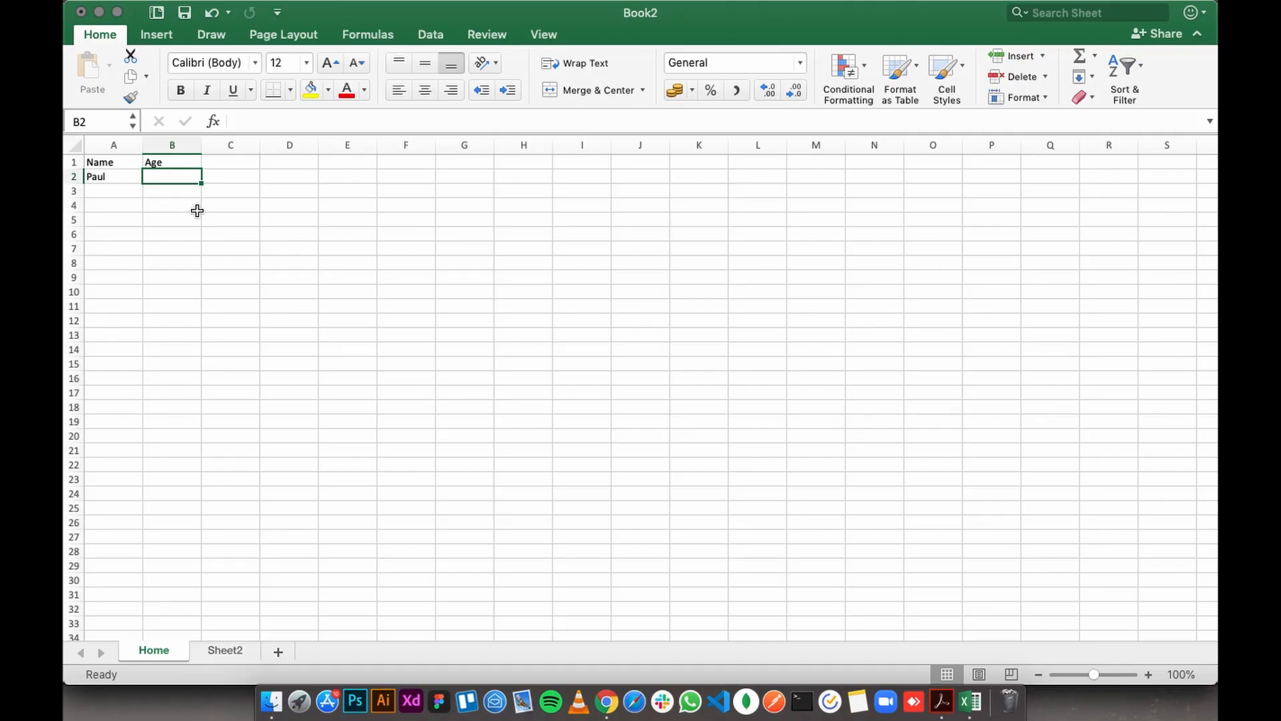
text(45)
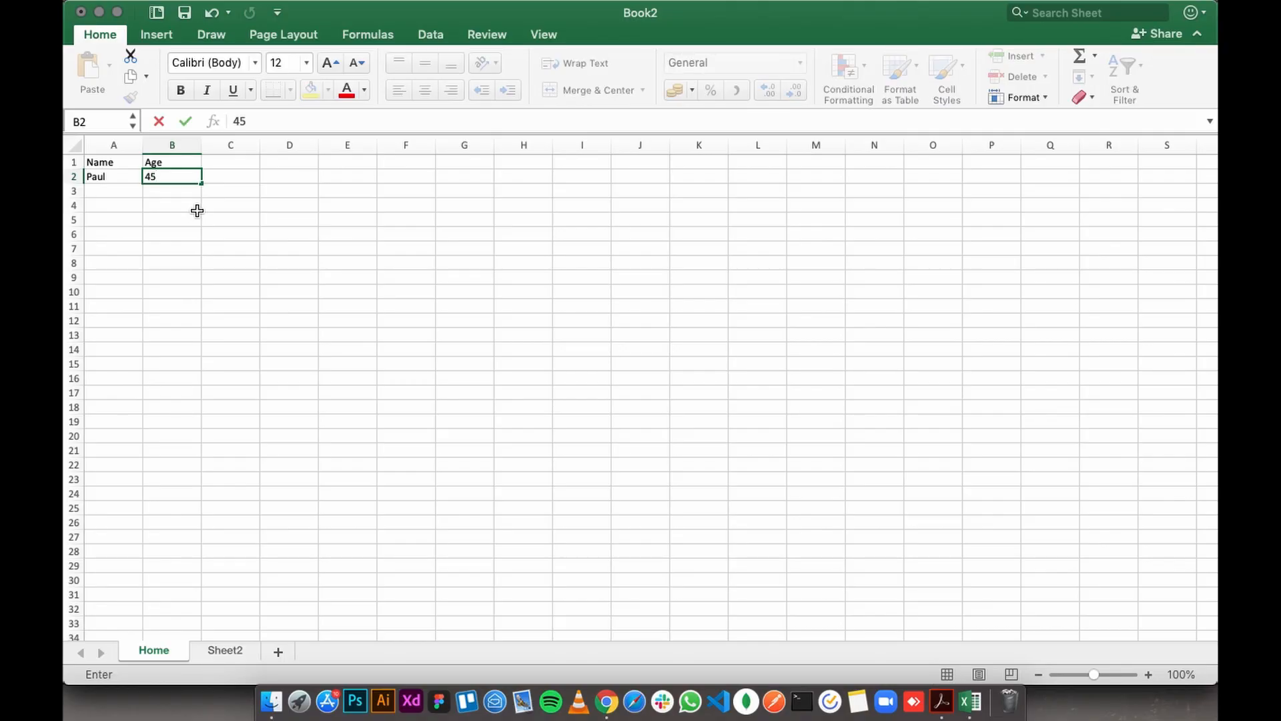
key(Return)
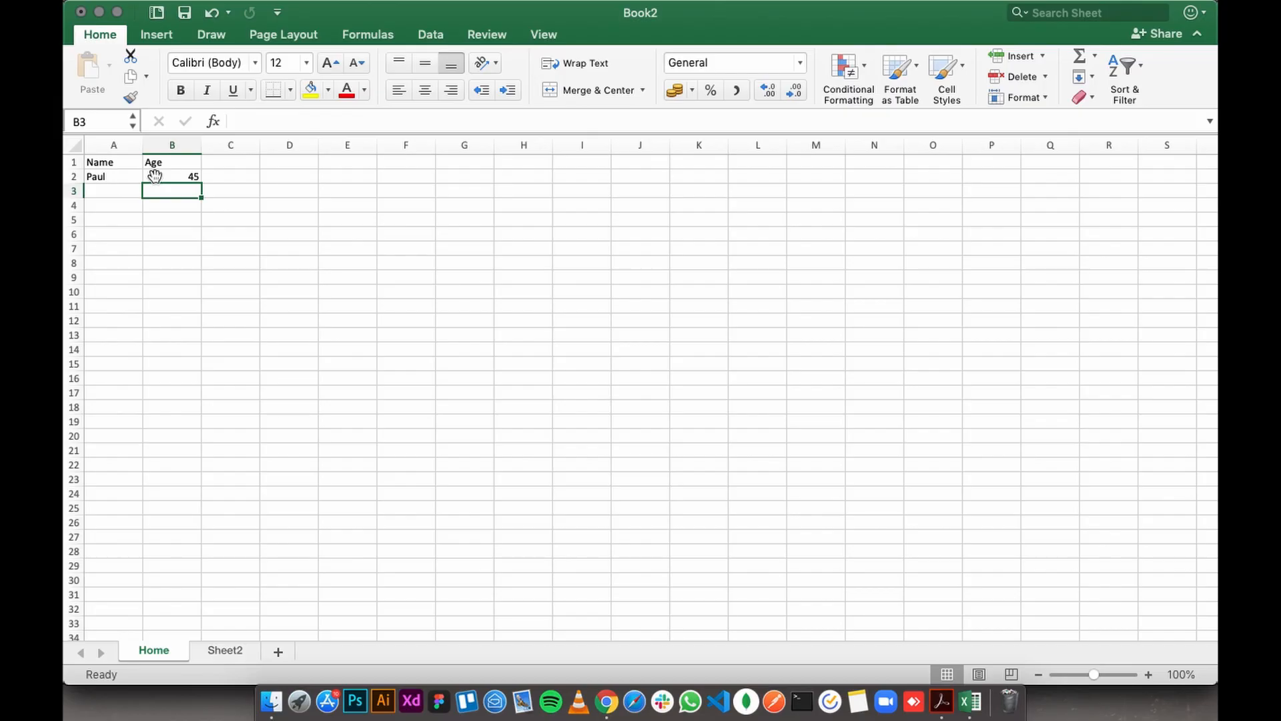
- Add three more people in rows 3 to 5, with their names in column A and the ages 95, 34 and 32 in column B
click(179, 178)
click(106, 193)
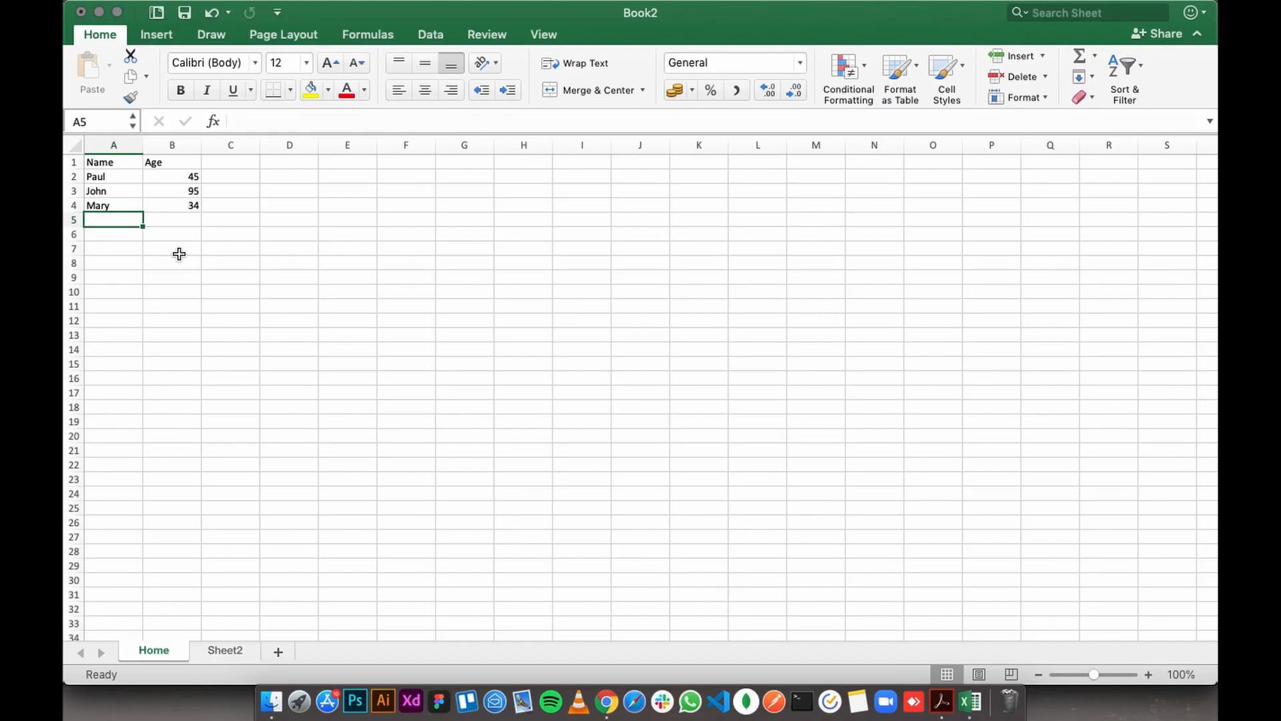
text(Derrick)
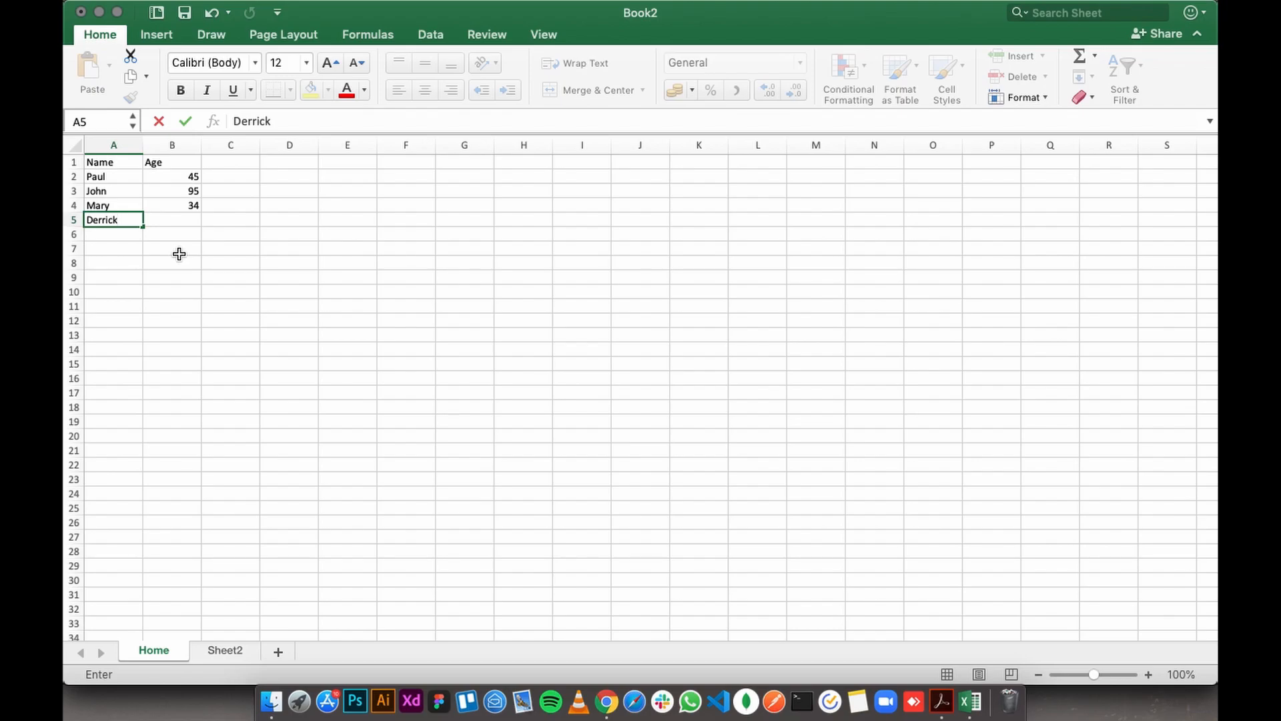
key(Tab)
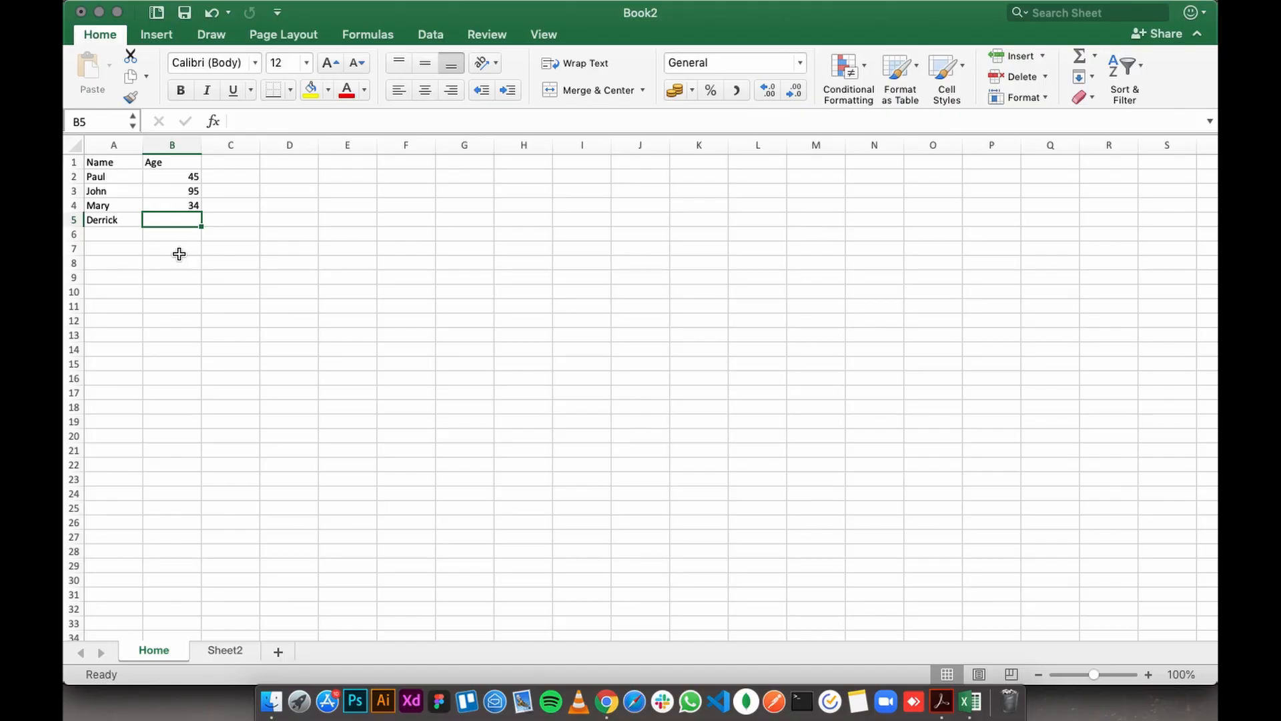
text(32)
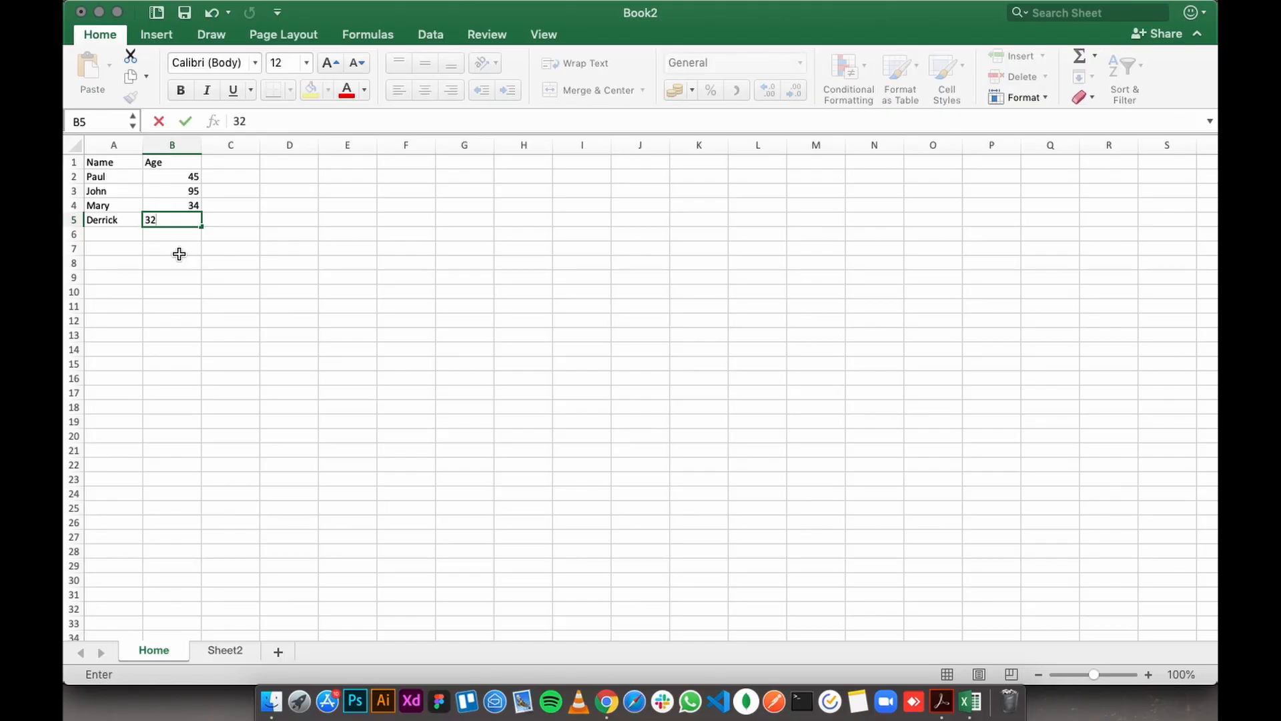
key(Tab)
key(Right)
key(Right)
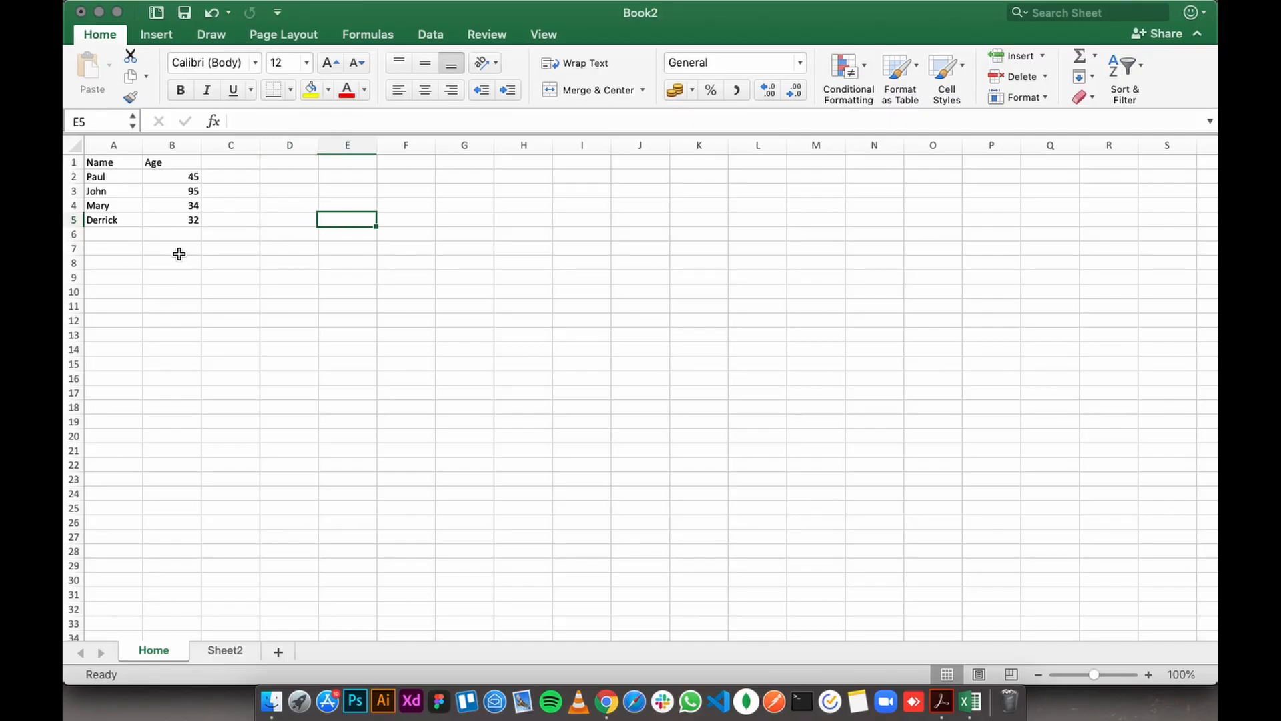
key(Return)
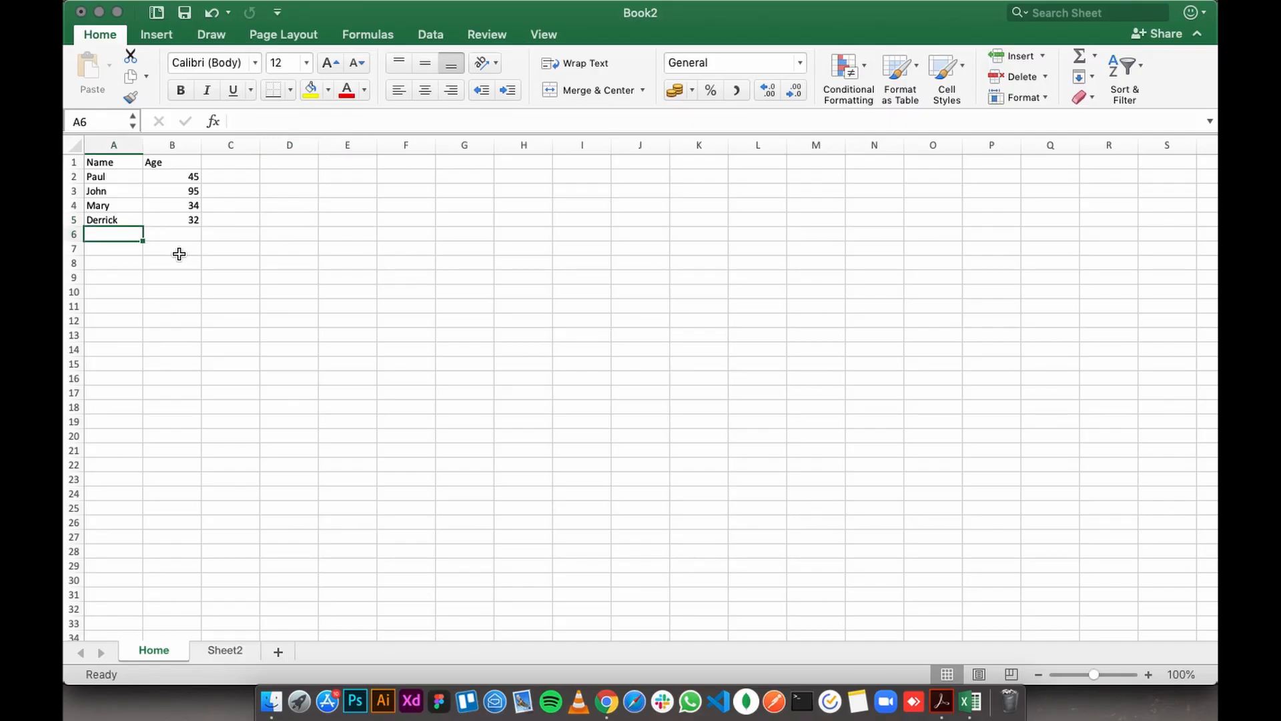
- Step down and across the empty cells below the table, returning to column A and finishing on A11
key(Down)
key(Down)
key(Right)
key(Right)
key(Right)
key(Return)
key(Down)
key(Down)
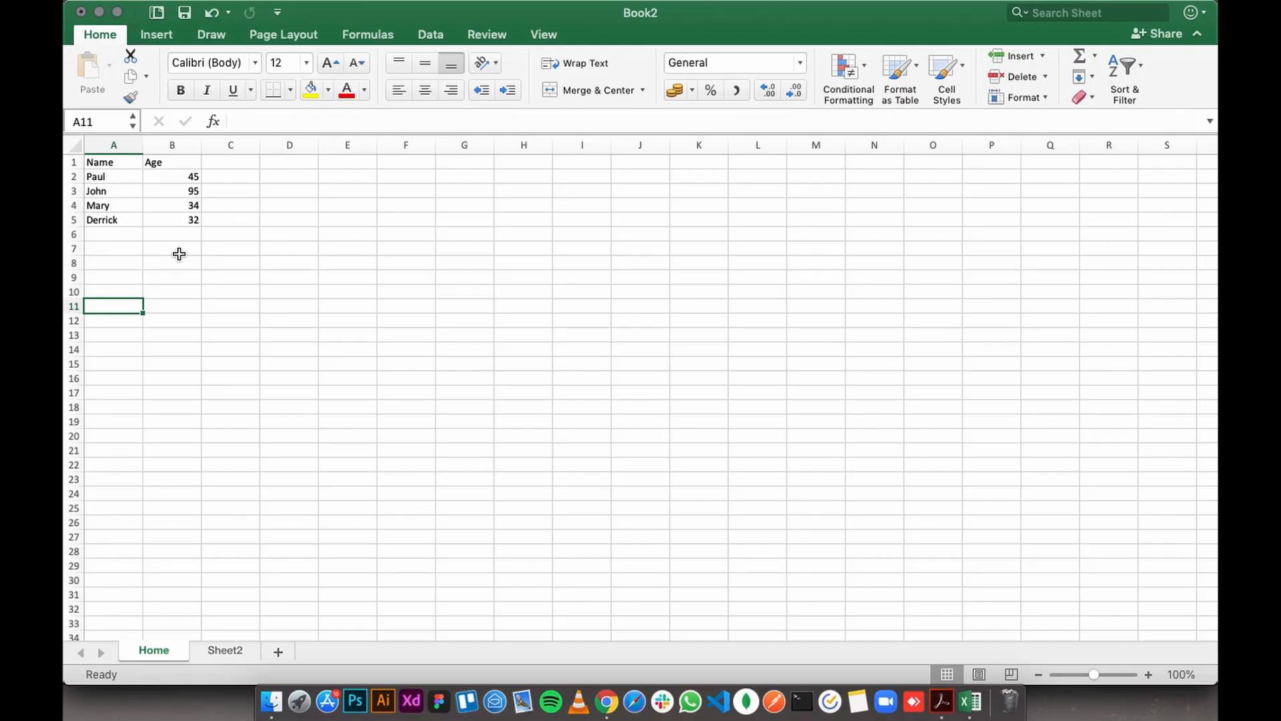
- Move the active cell up to A8, across row 8 to F8, and back to A8
key(Up)
key(Up)
key(Up)
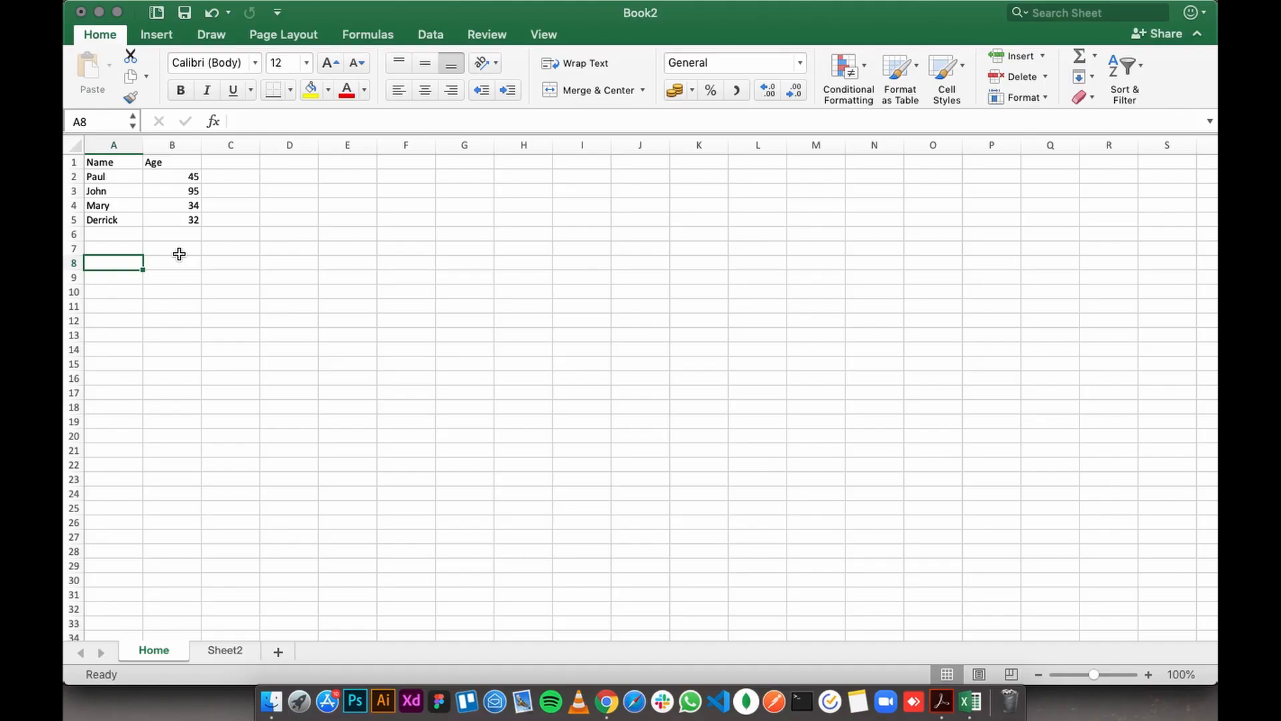
key(Right)
key(Right)
key(Right)
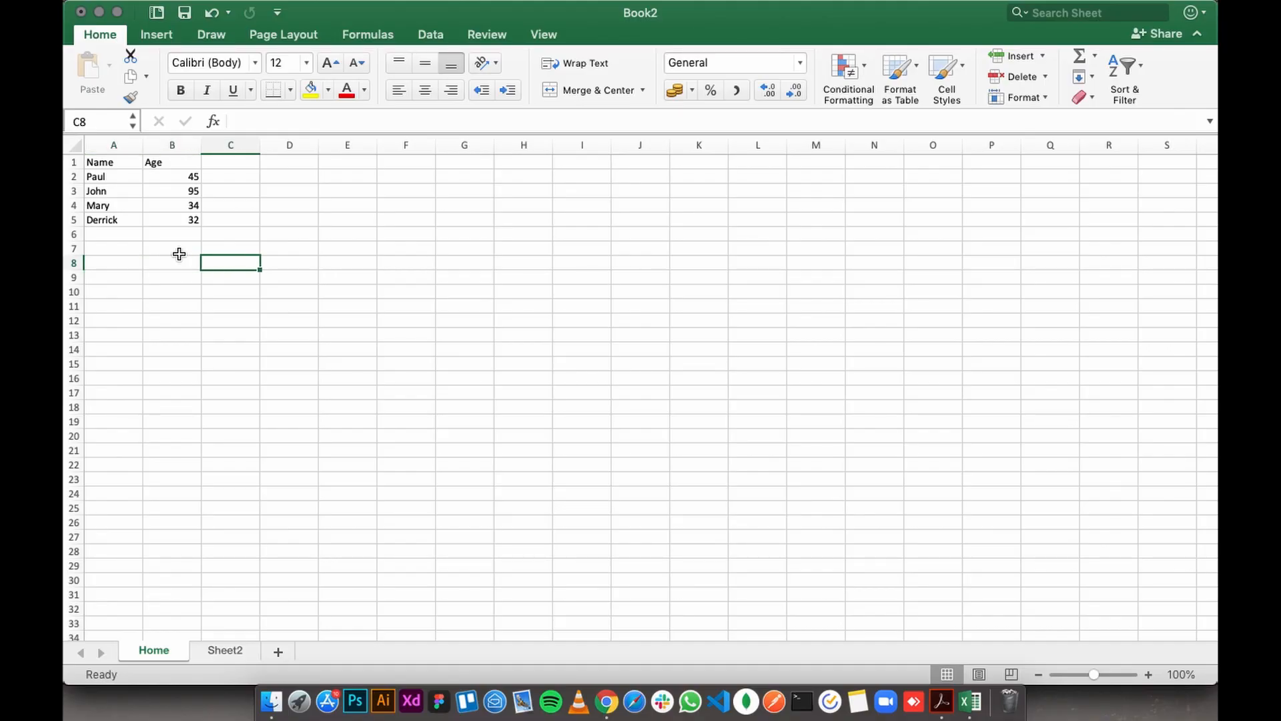
key(Right)
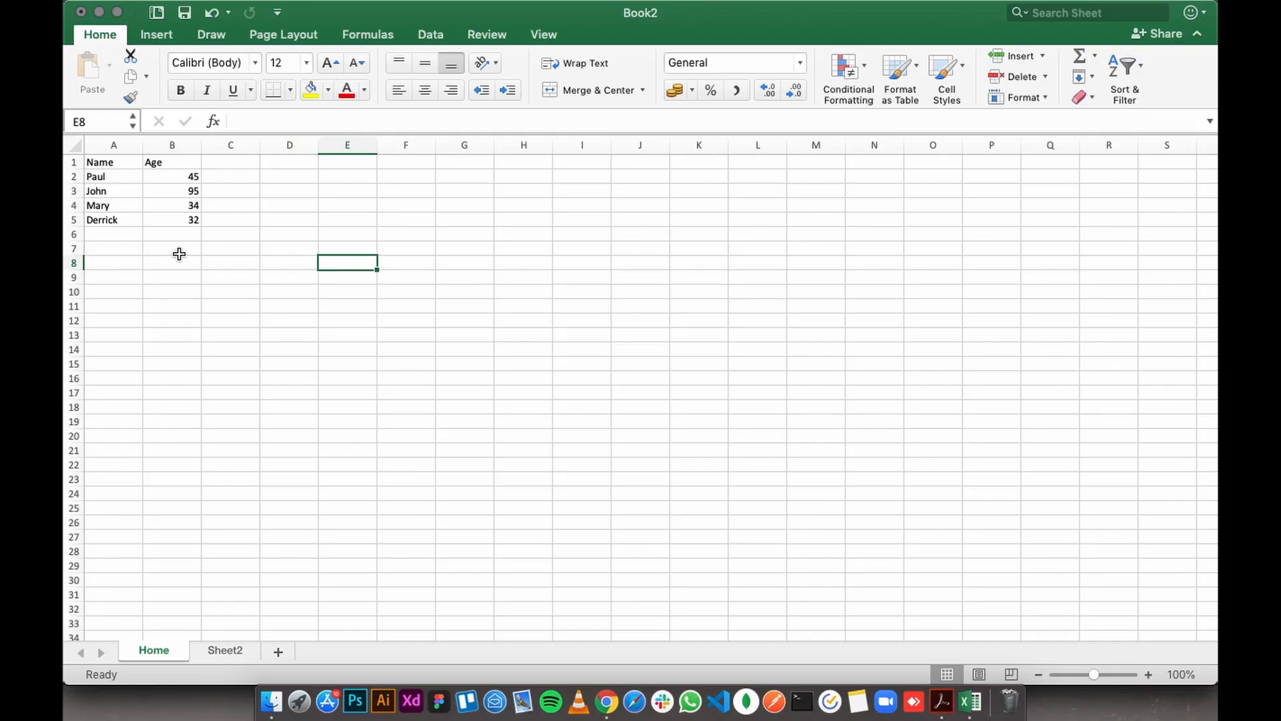
key(Right)
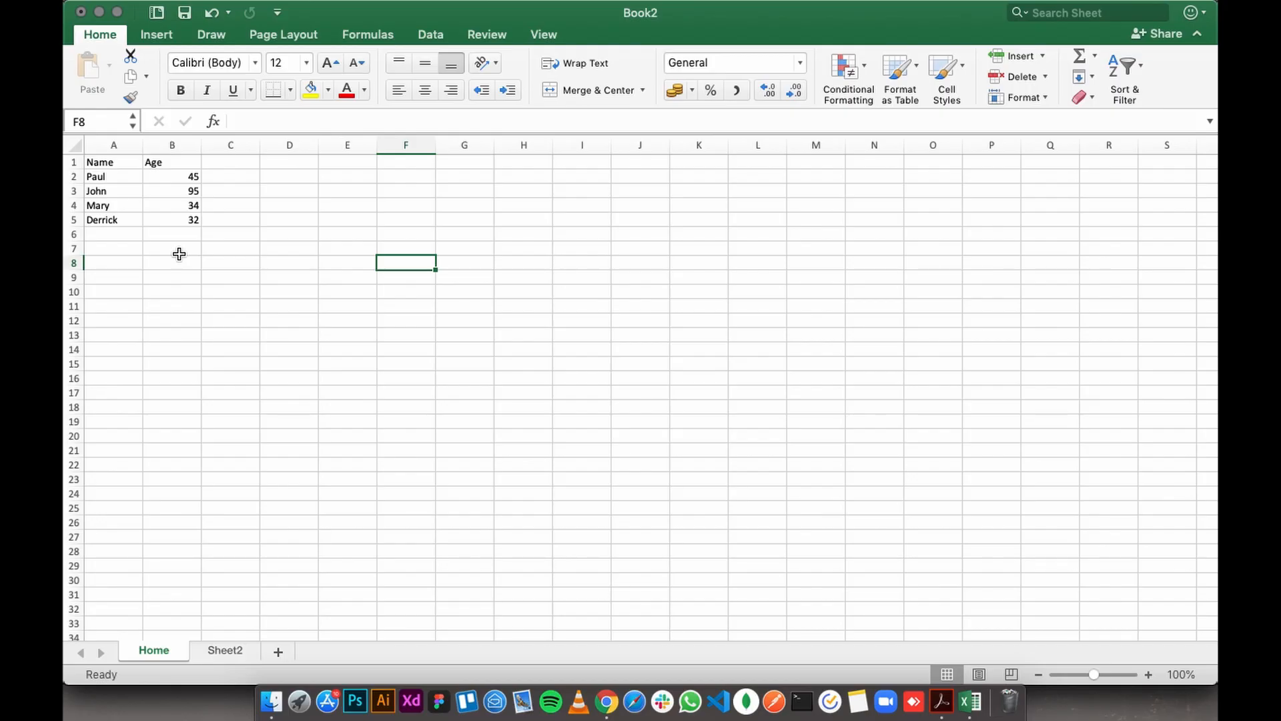
key(Left)
key(Left)
key(Left)
key(Left)
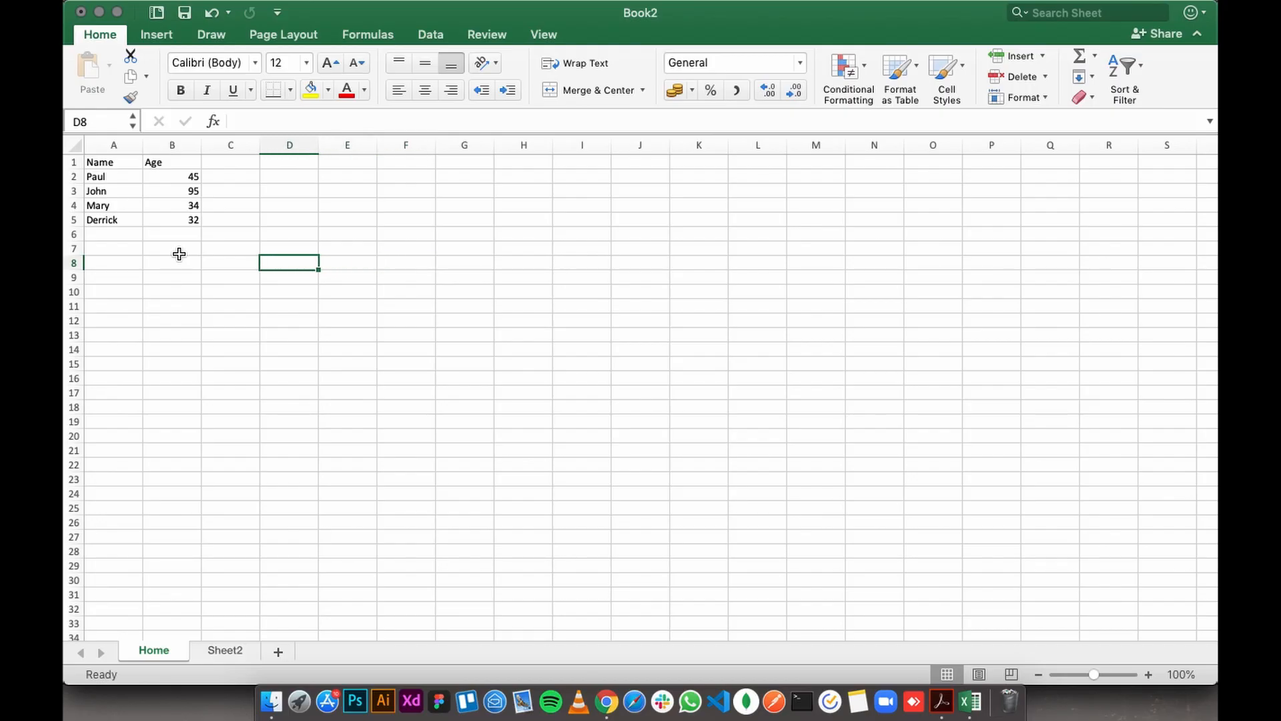
key(Left)
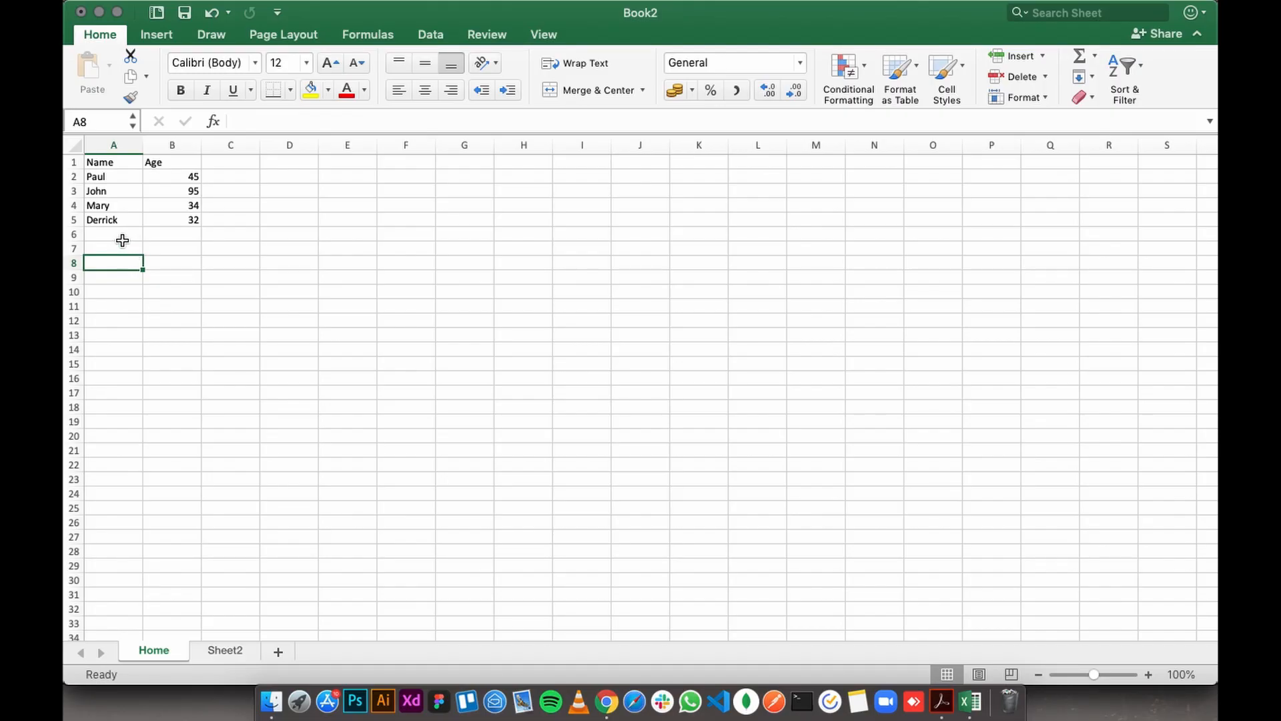
- Select the last person's name in A5 and the Name heading in A1
click(98, 224)
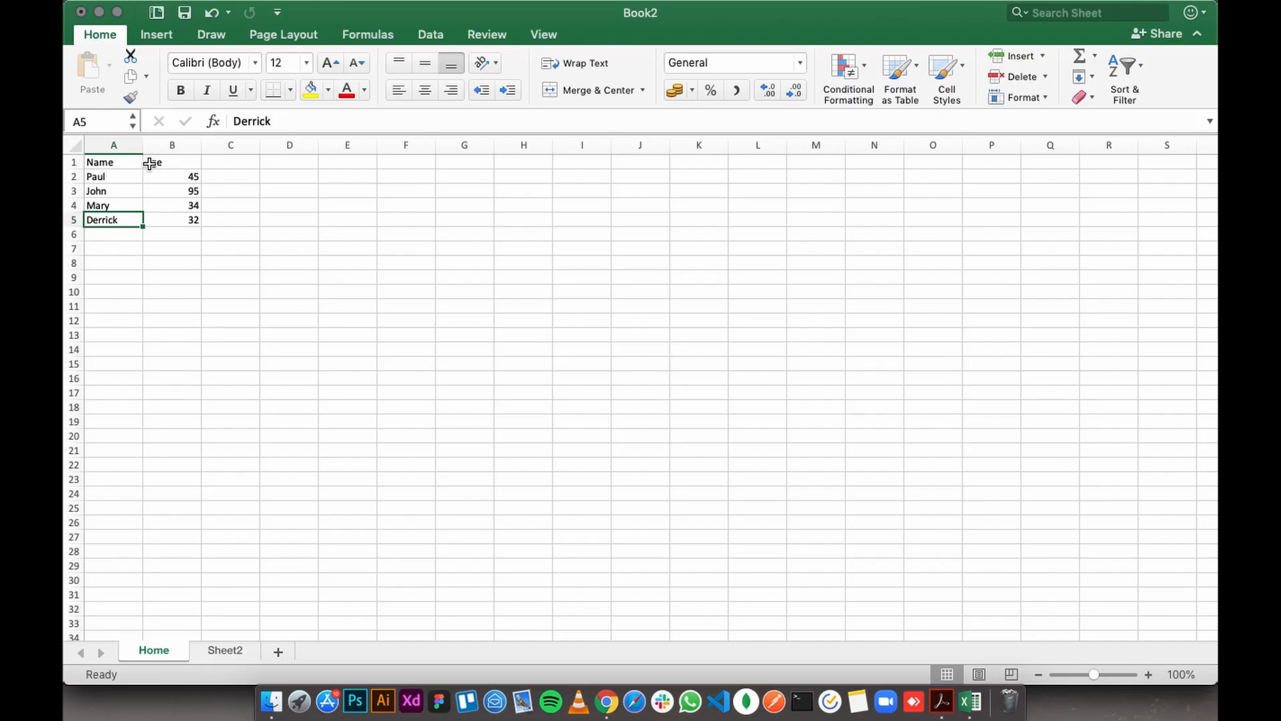
click(124, 231)
click(107, 218)
click(106, 162)
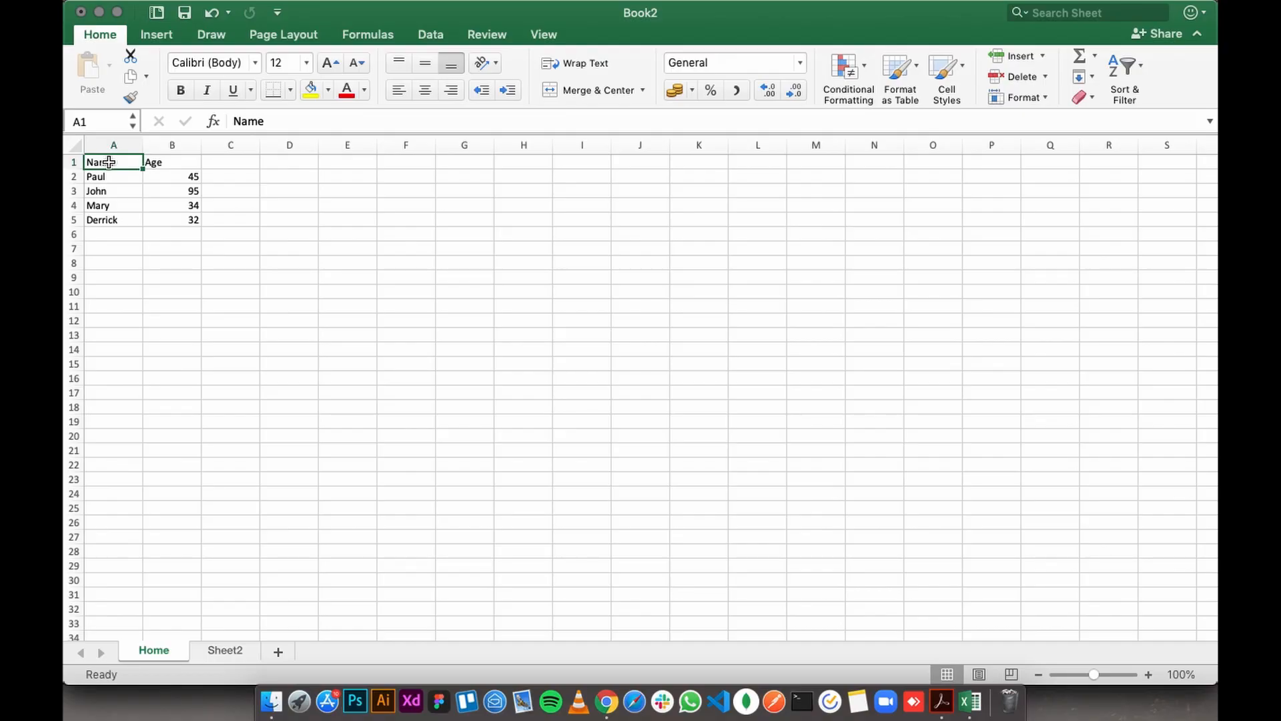
- Copy the Name and Age table in A1:B5 and paste the copy at E1
mouse_move(129, 167)
mouse_down()
mouse_move(160, 219)
mouse_move(179, 221)
mouse_up()
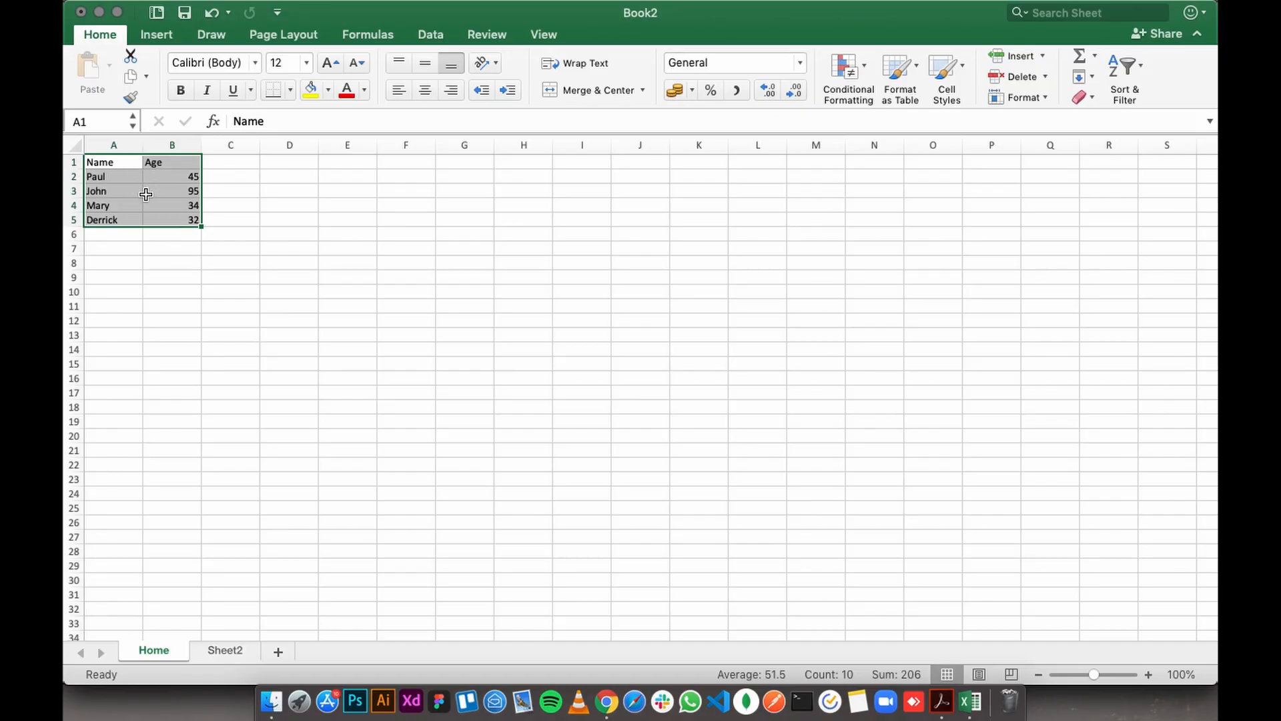
key(cmd+c)
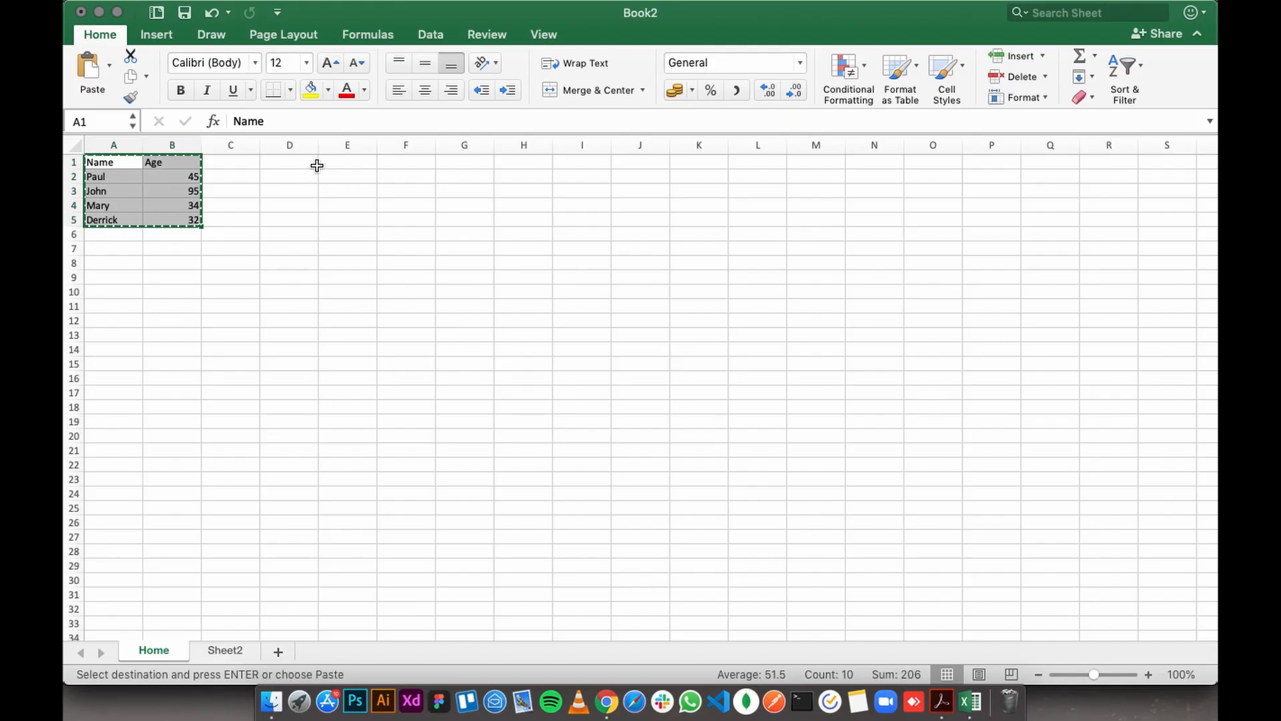
double_click(337, 164)
click(353, 181)
click(349, 162)
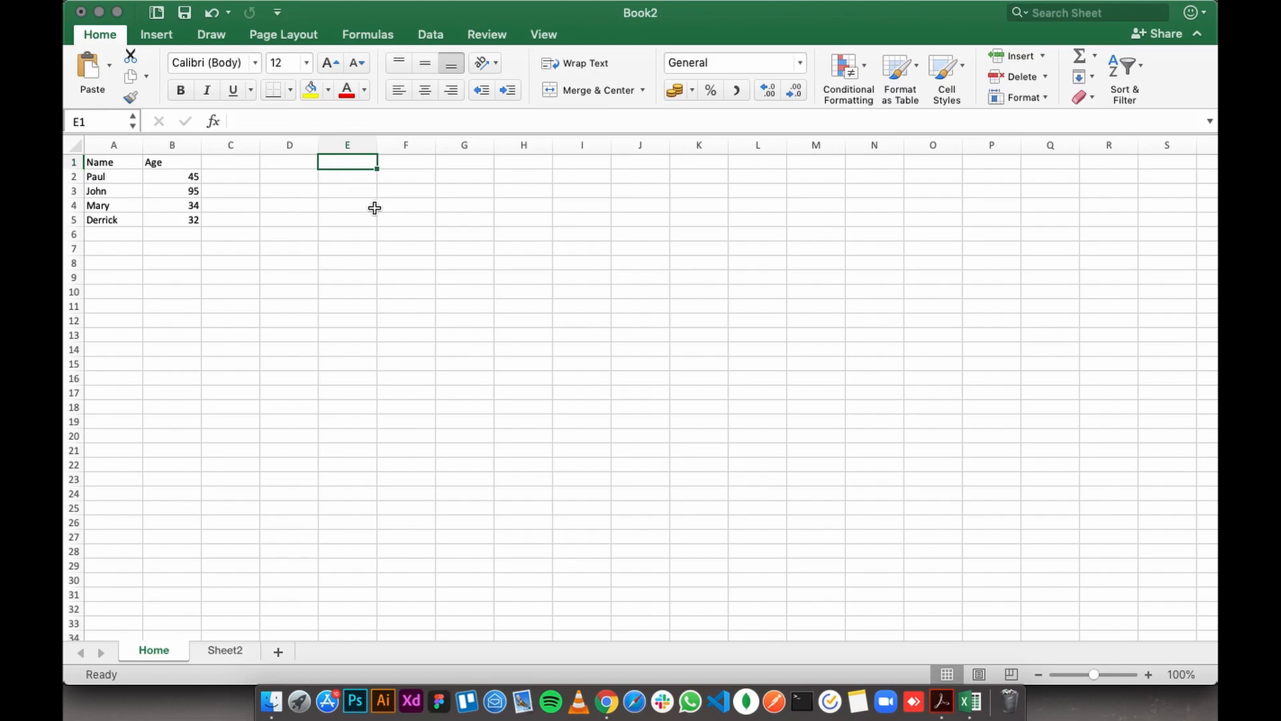
key(super+v)
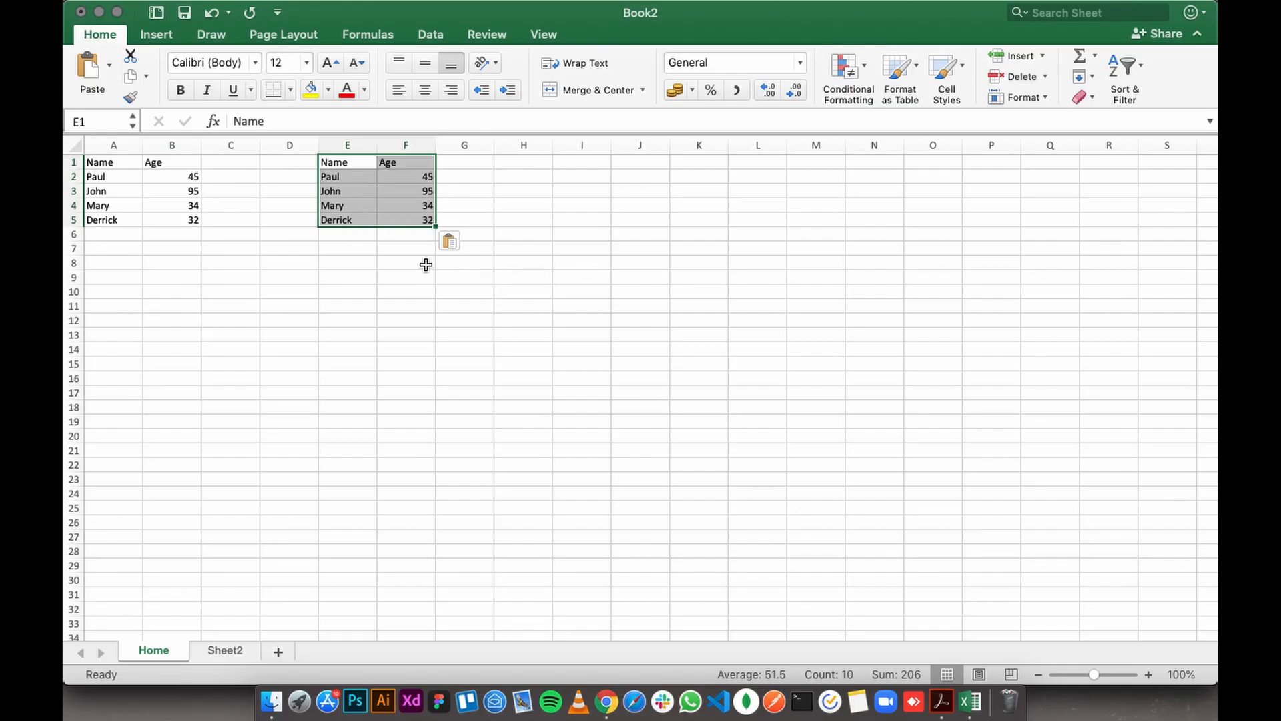
- Select the pasted copy of the table in E1:F5 and delete its contents
click(360, 262)
click(329, 164)
drag(329, 165, 406, 223)
click(303, 191)
click(337, 160)
click(340, 163)
drag(341, 163, 404, 221)
key(Delete)
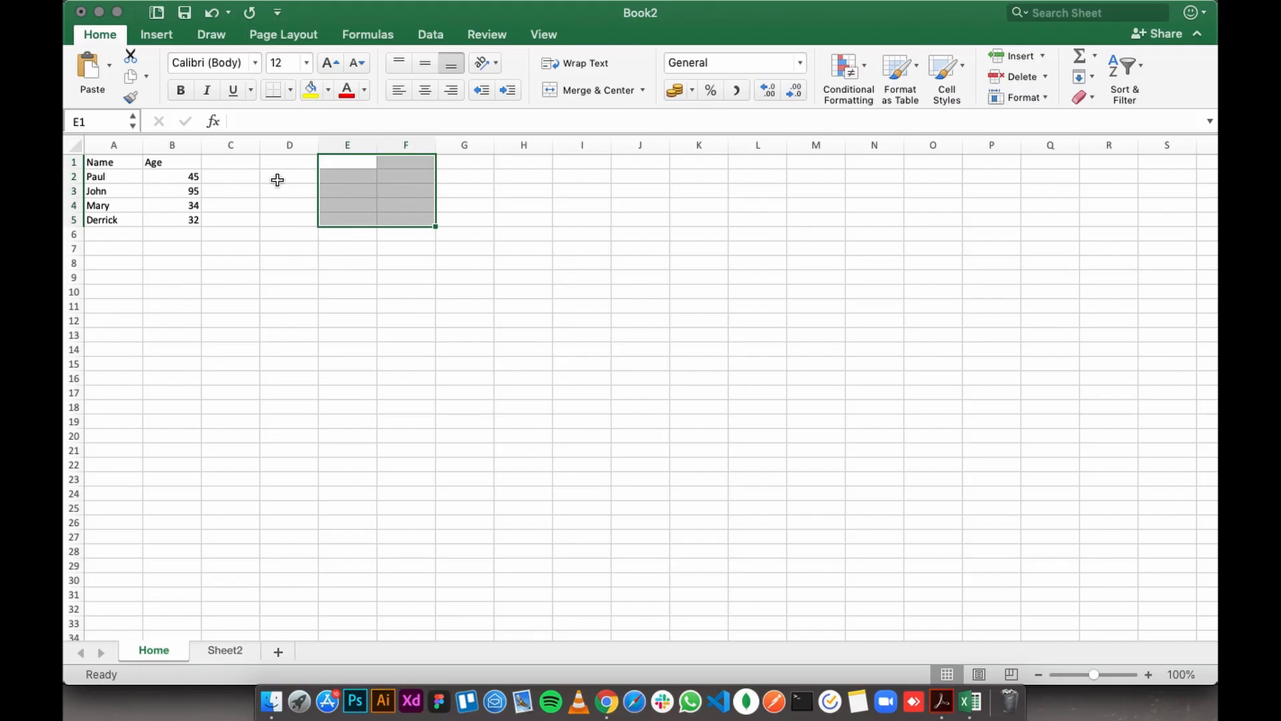
click(306, 180)
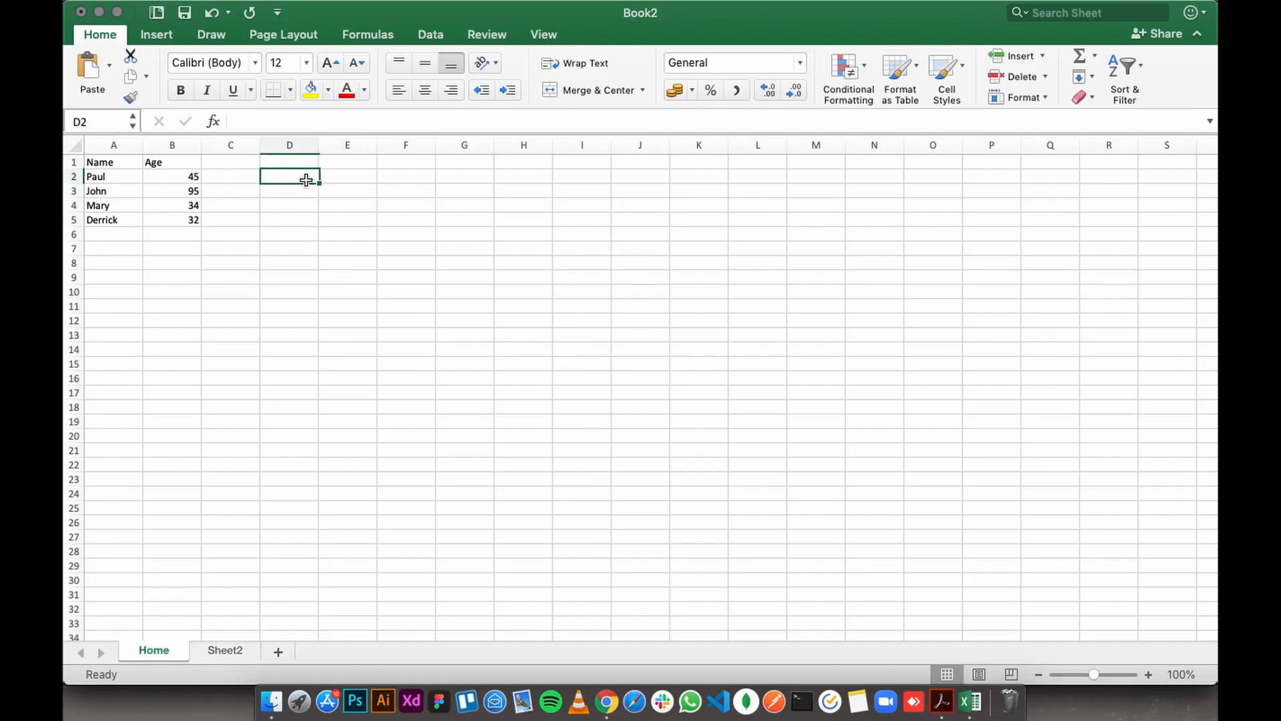
click(334, 163)
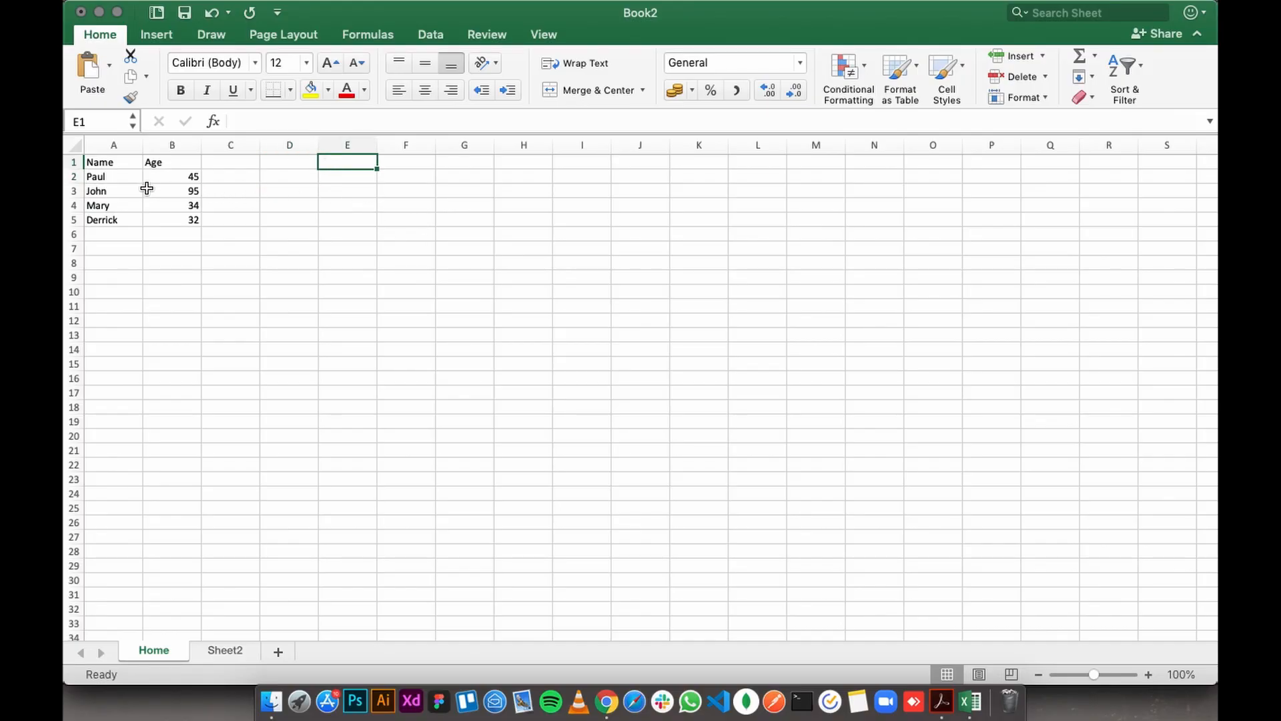
- Change the first person's age in B2 to 25
click(178, 178)
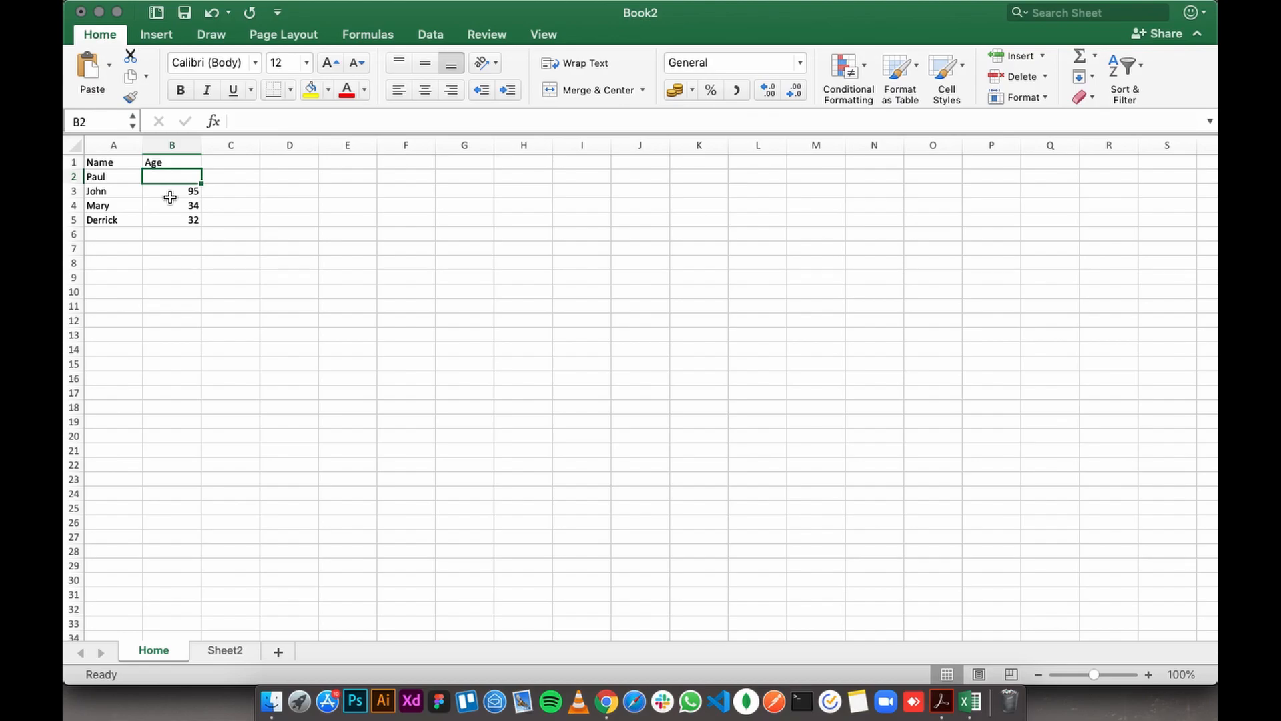
text(25)
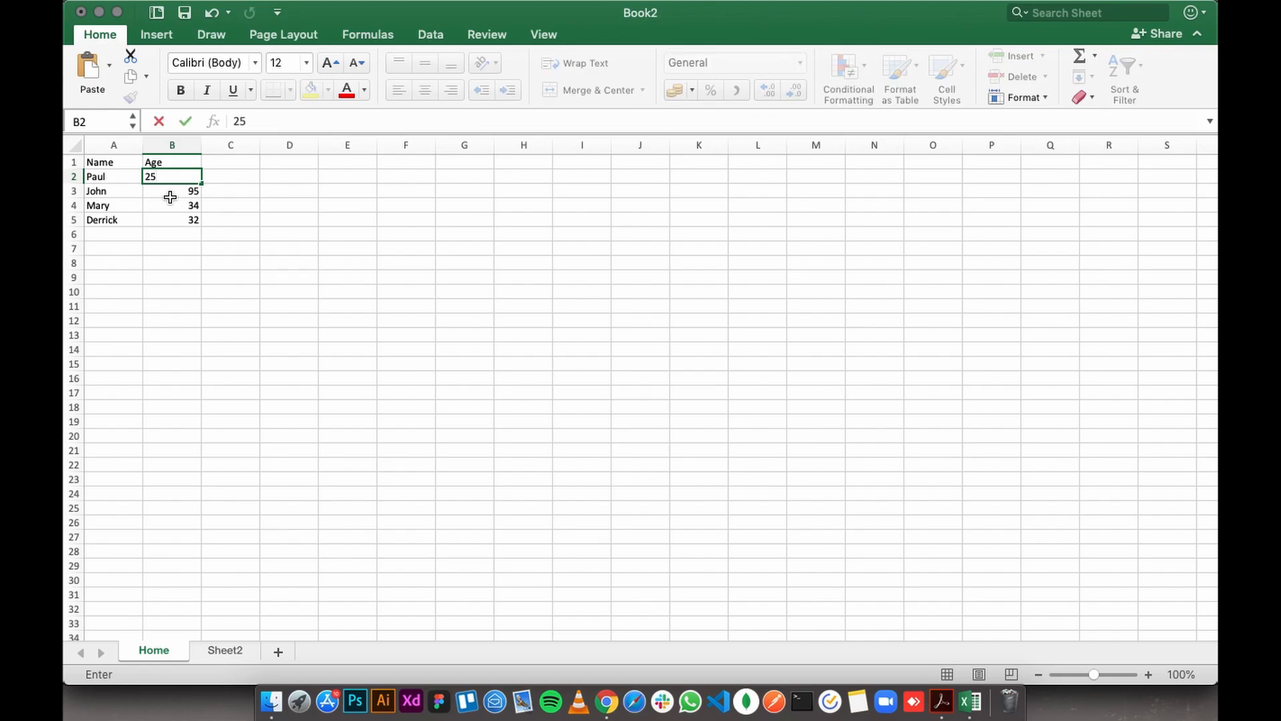
key(Return)
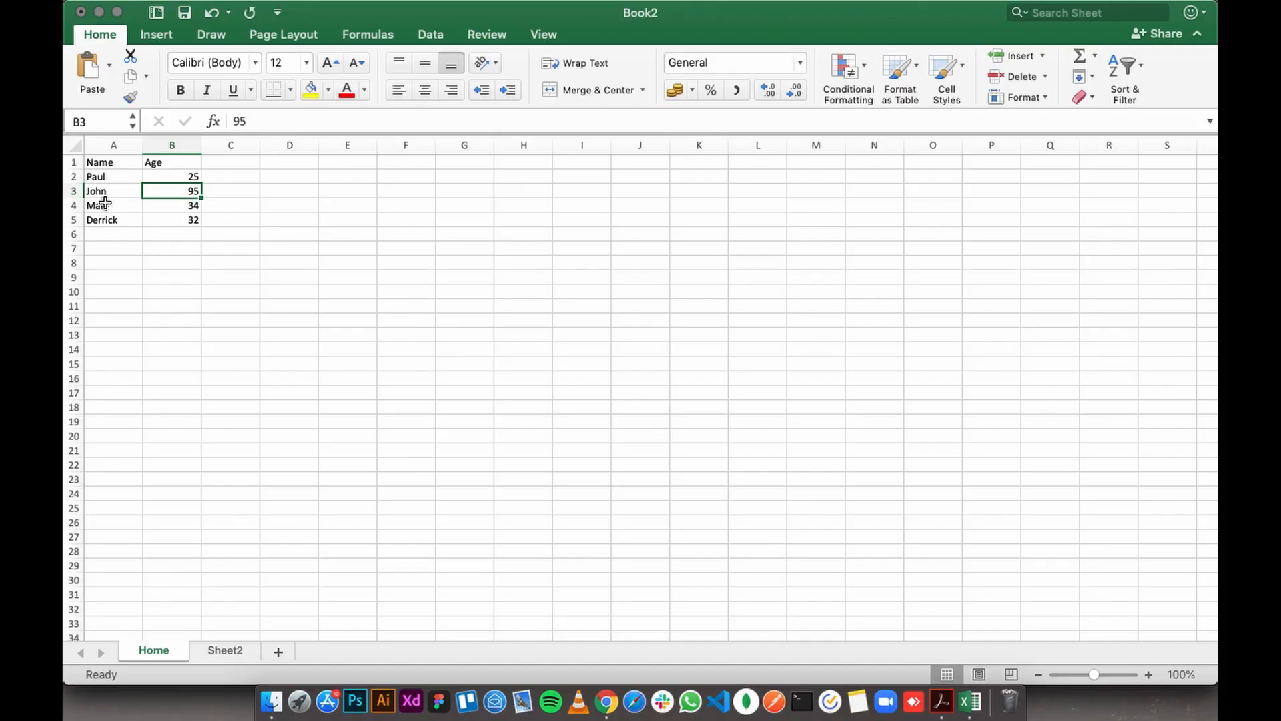
- Add a fifth person in row 6, with the name in A6 and the age 21 in B6
click(105, 236)
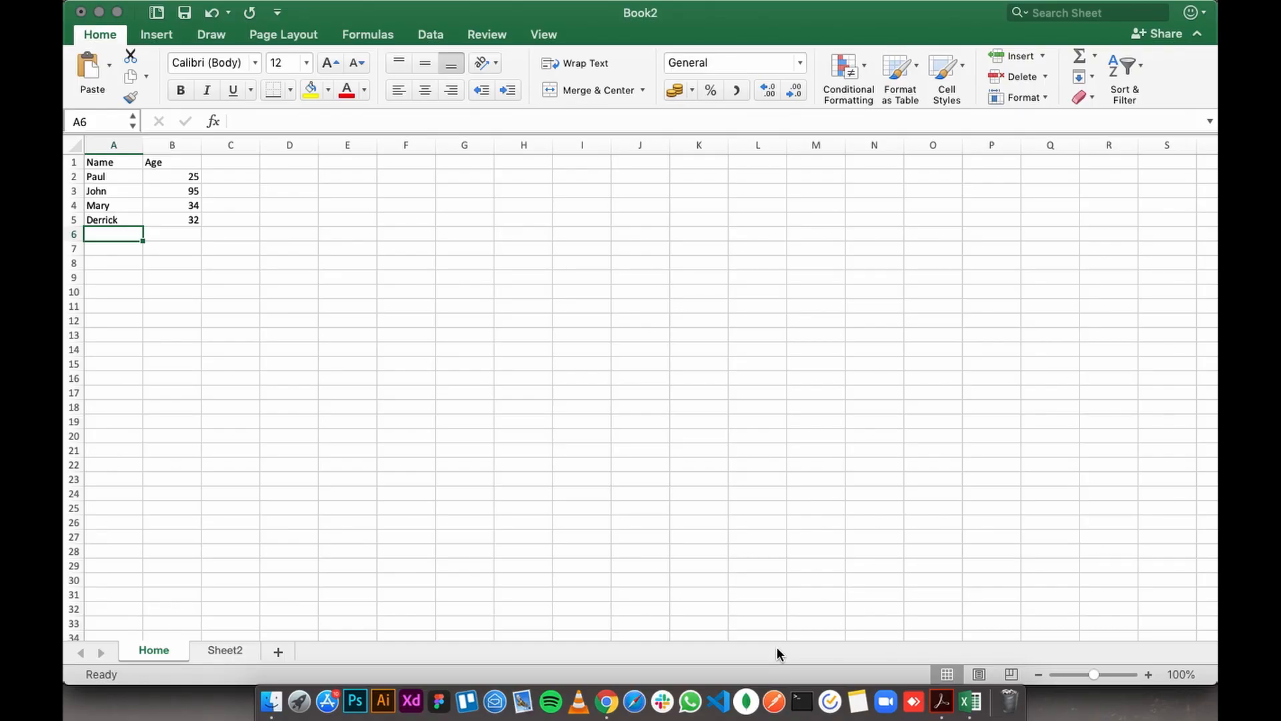
text(Petr)
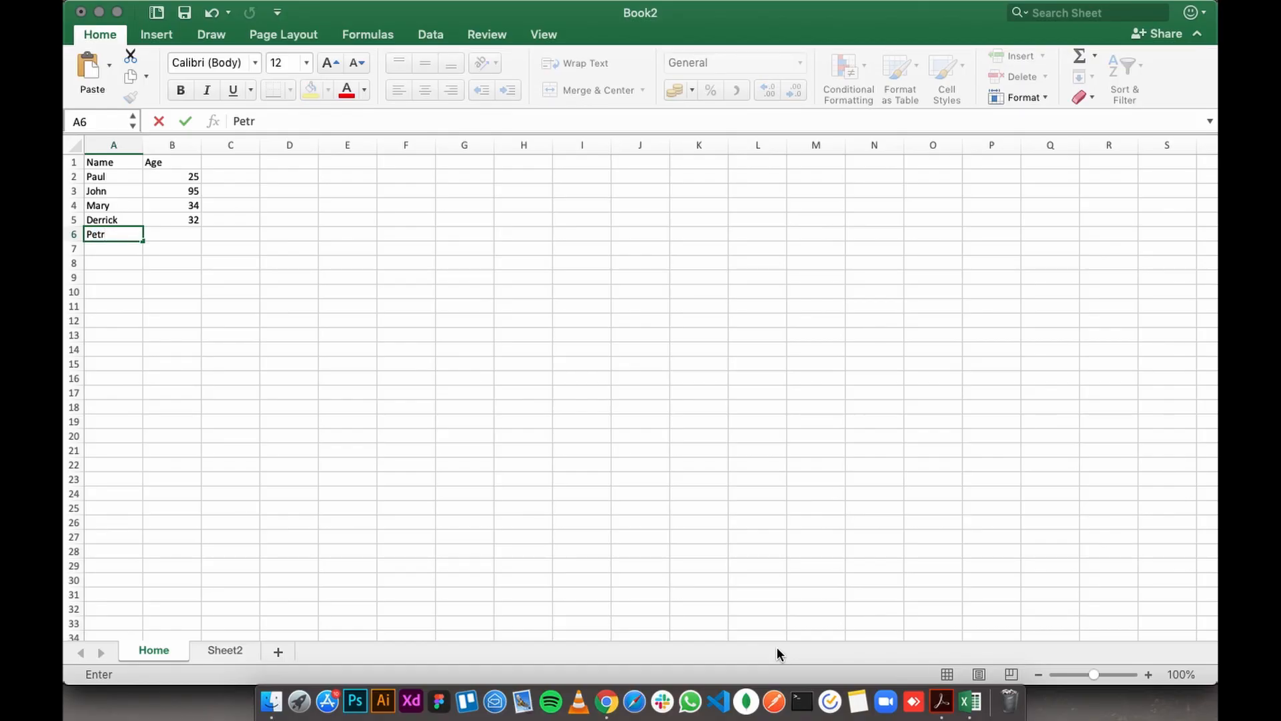
key(Tab)
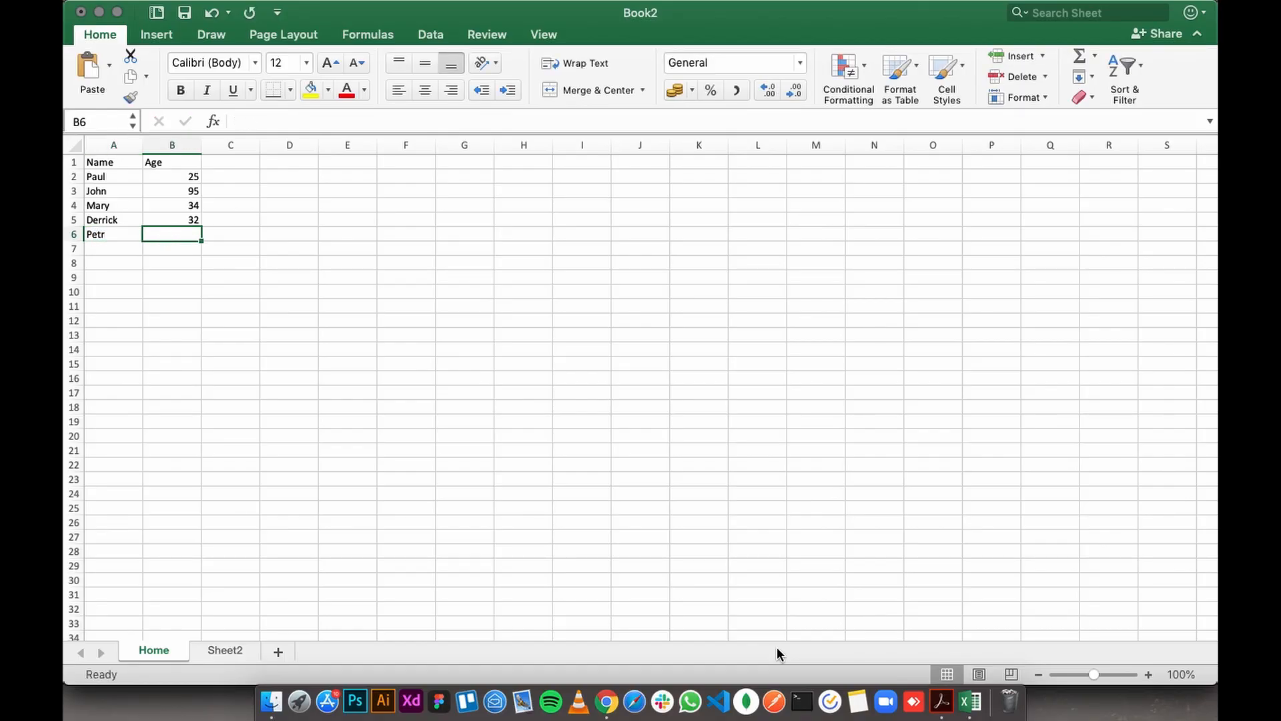
text(21)
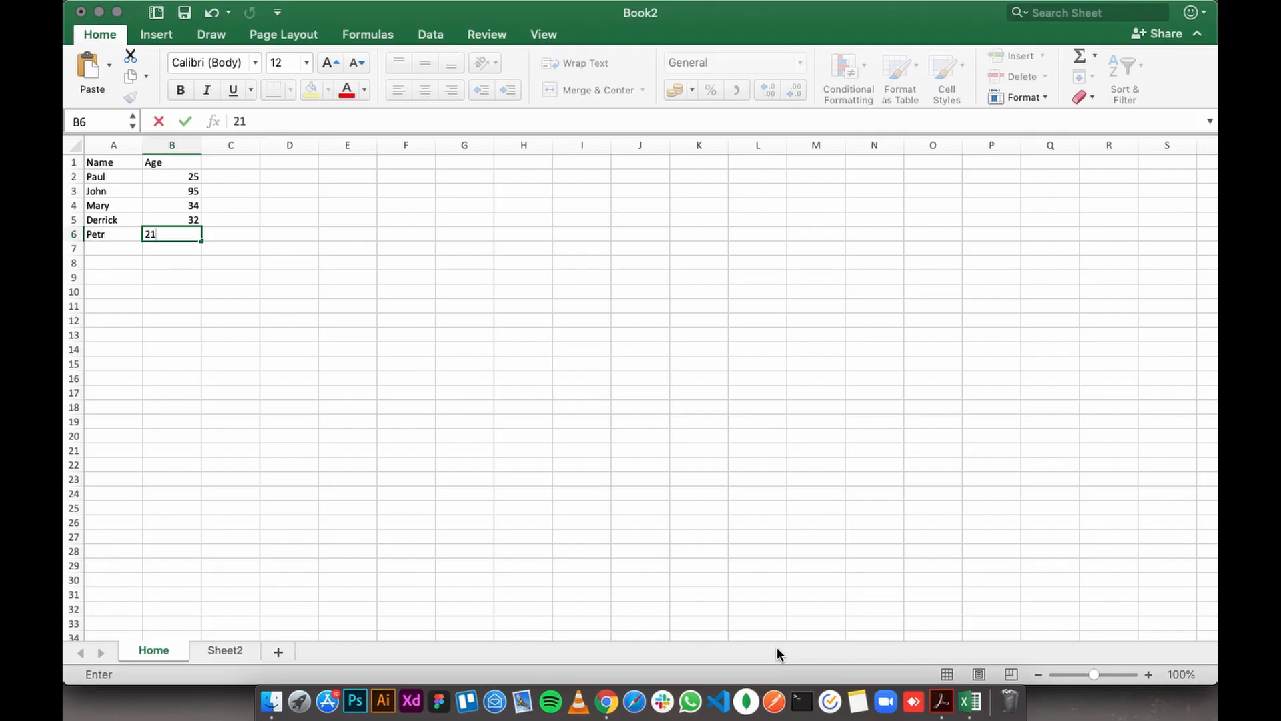
click(344, 276)
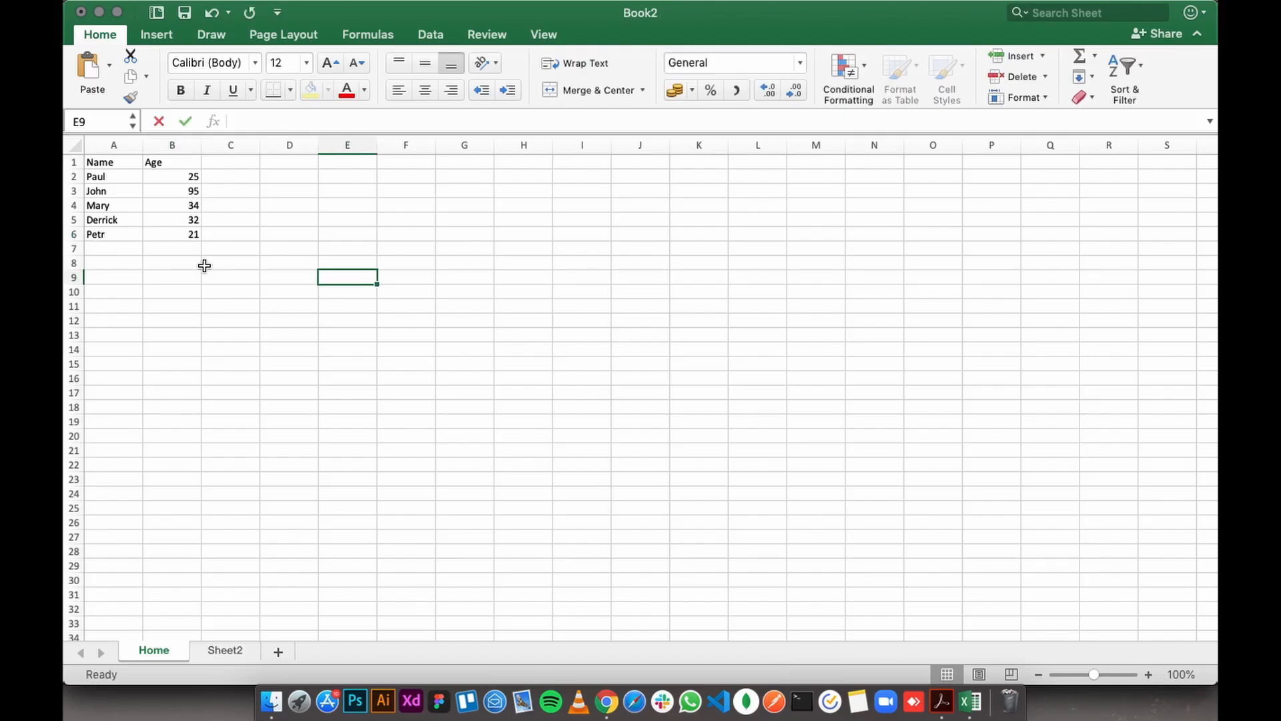
- Overwrite the whole name in A6 with a different first name
click(104, 237)
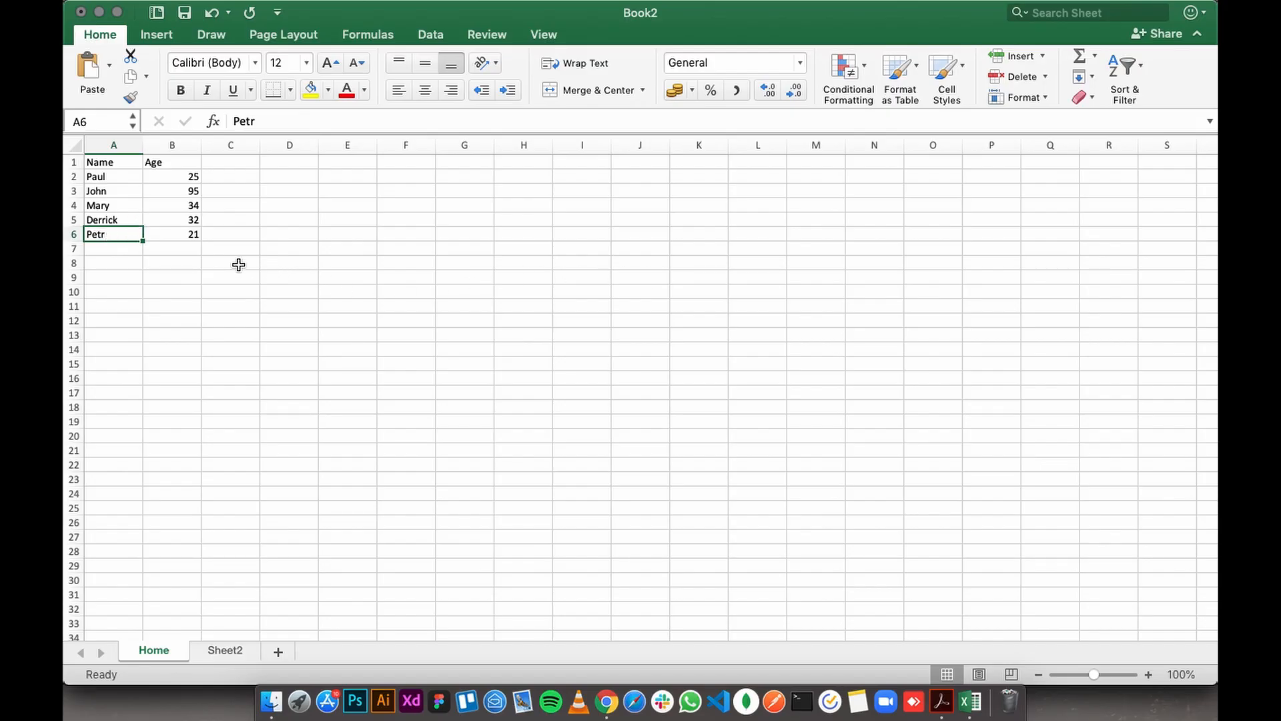
click(126, 276)
click(115, 238)
text(Mark)
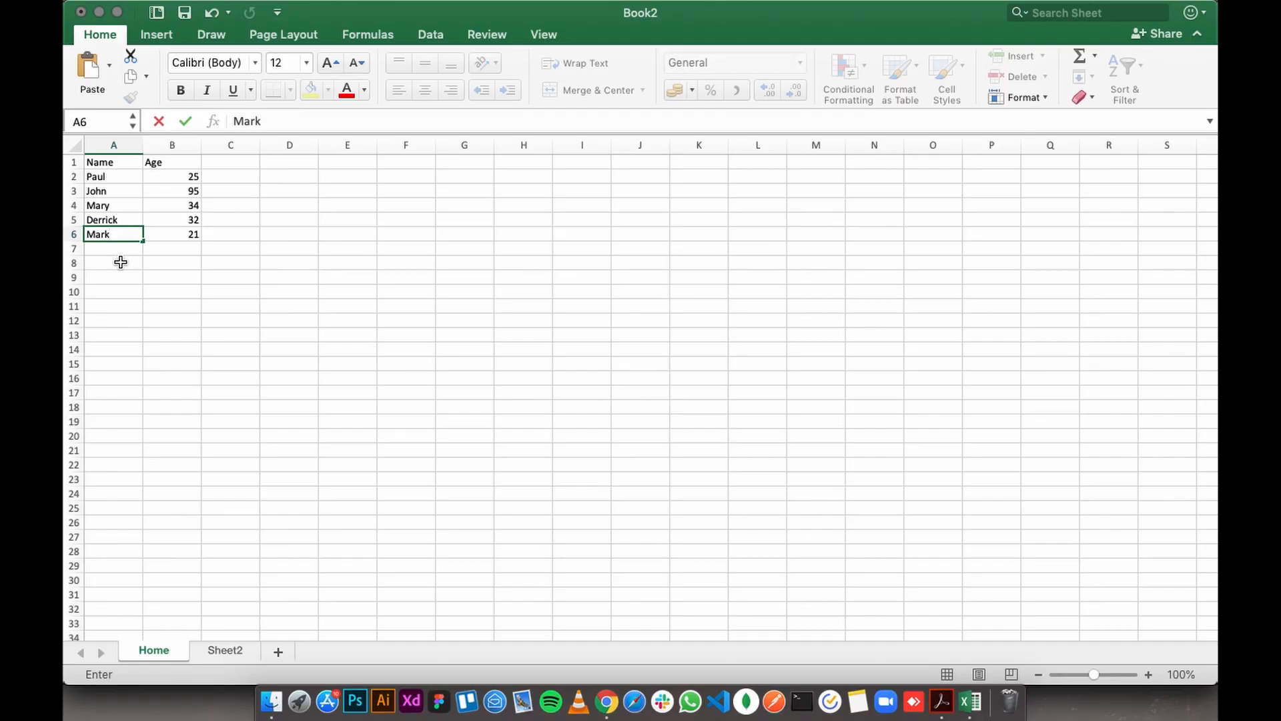
key(Return)
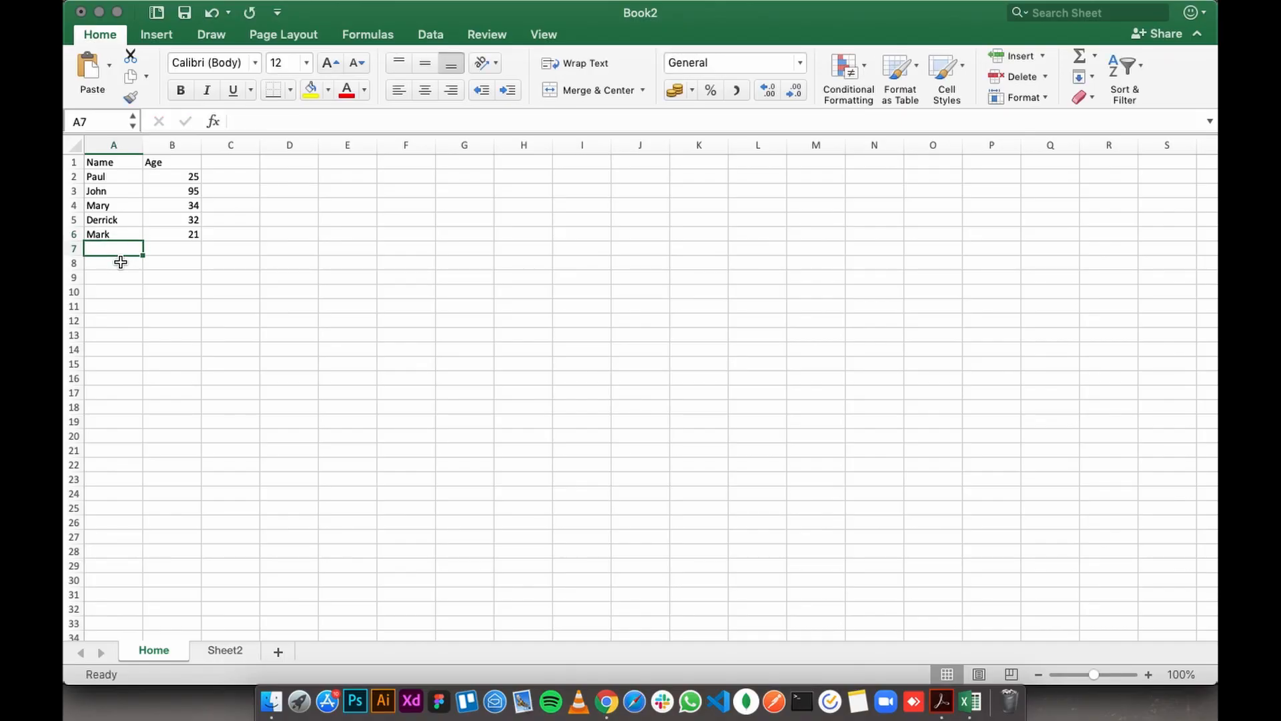
click(121, 232)
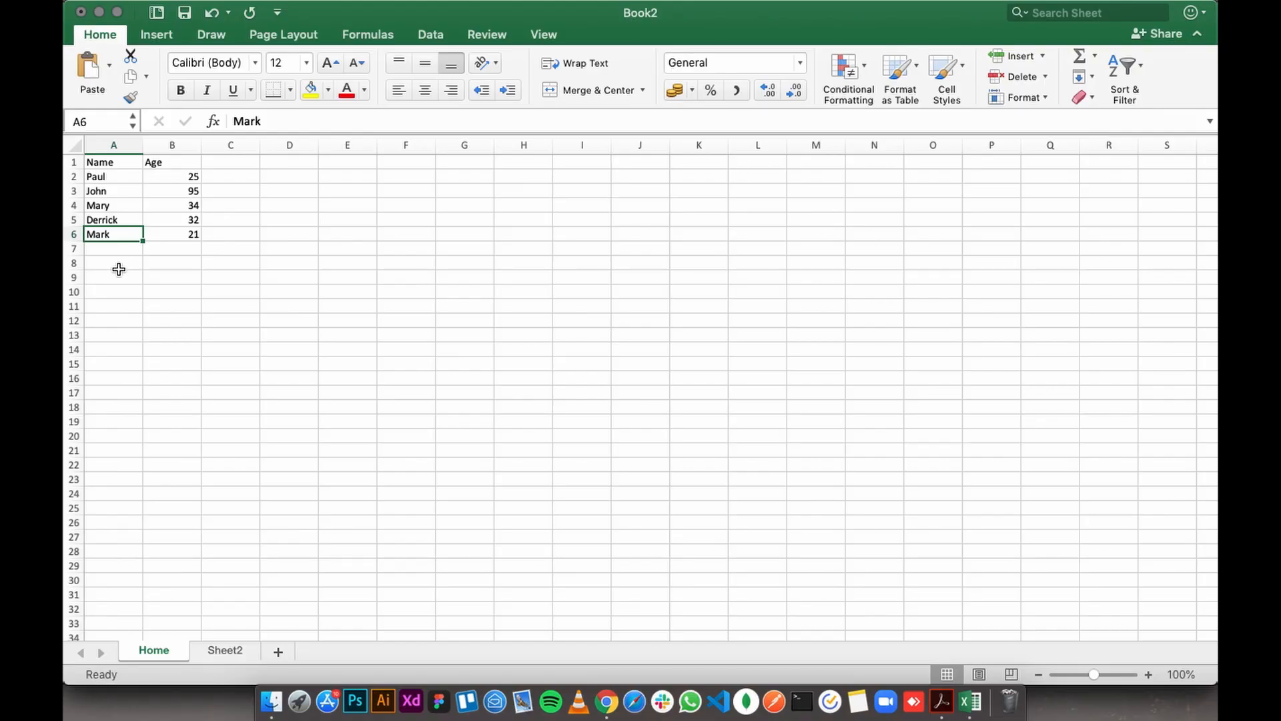
click(175, 234)
click(184, 220)
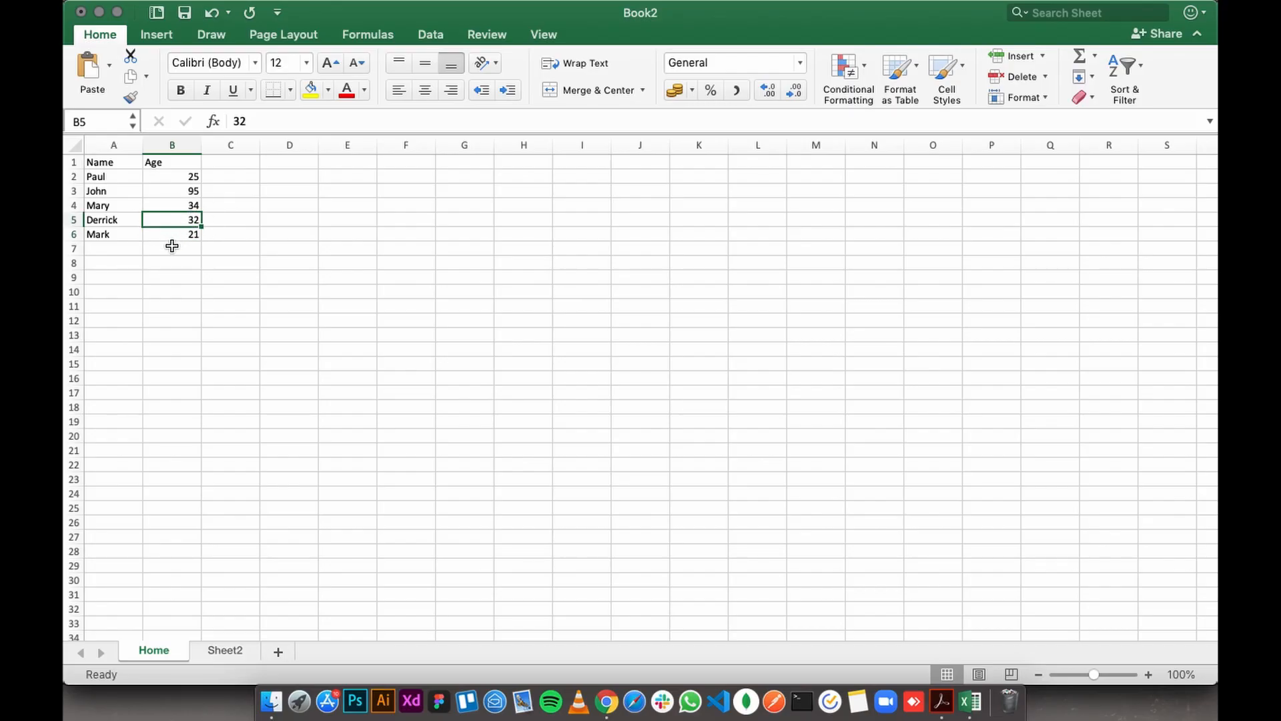
click(107, 234)
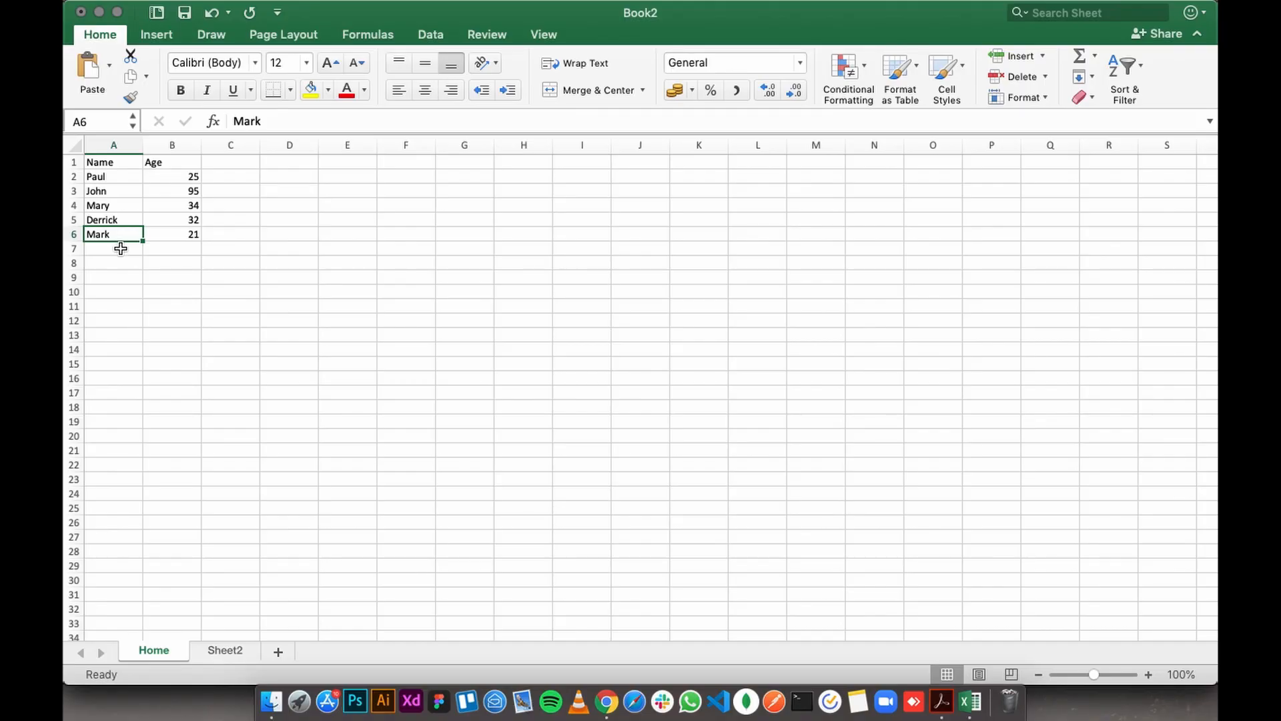
click(119, 250)
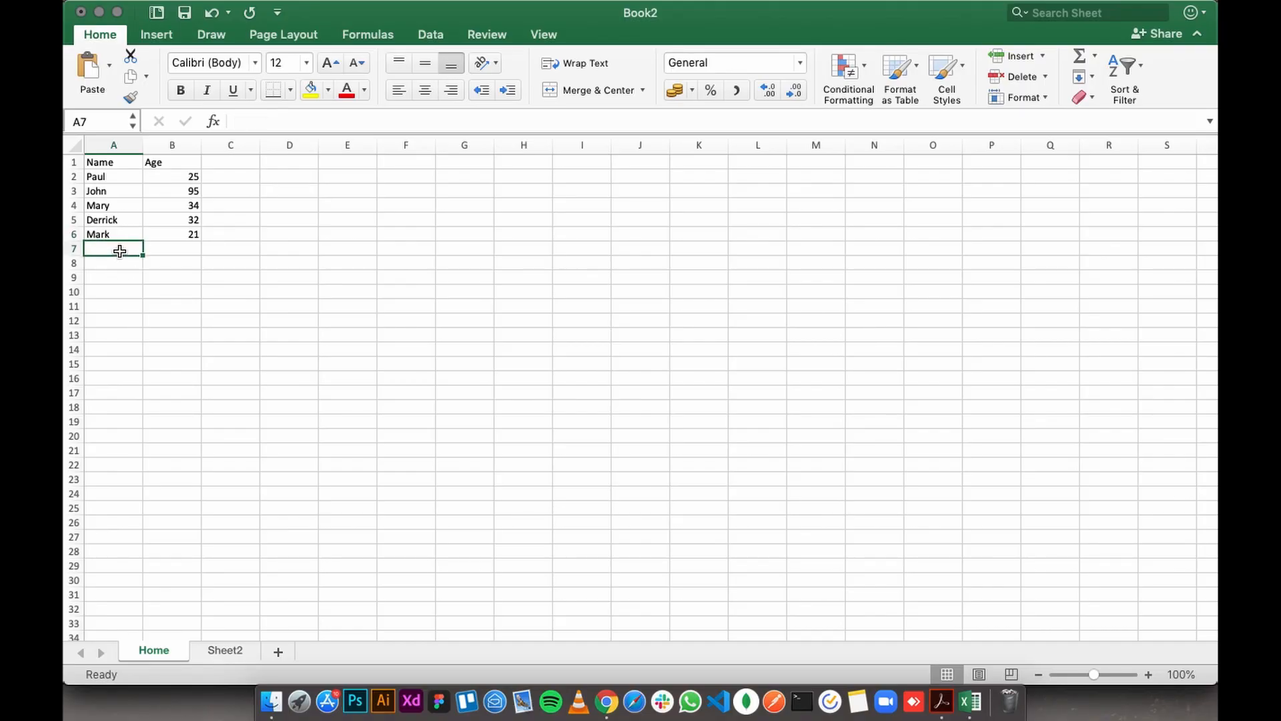
- Edit A6 in place, erasing the existing name and entering the new first name
click(114, 236)
double_click(113, 235)
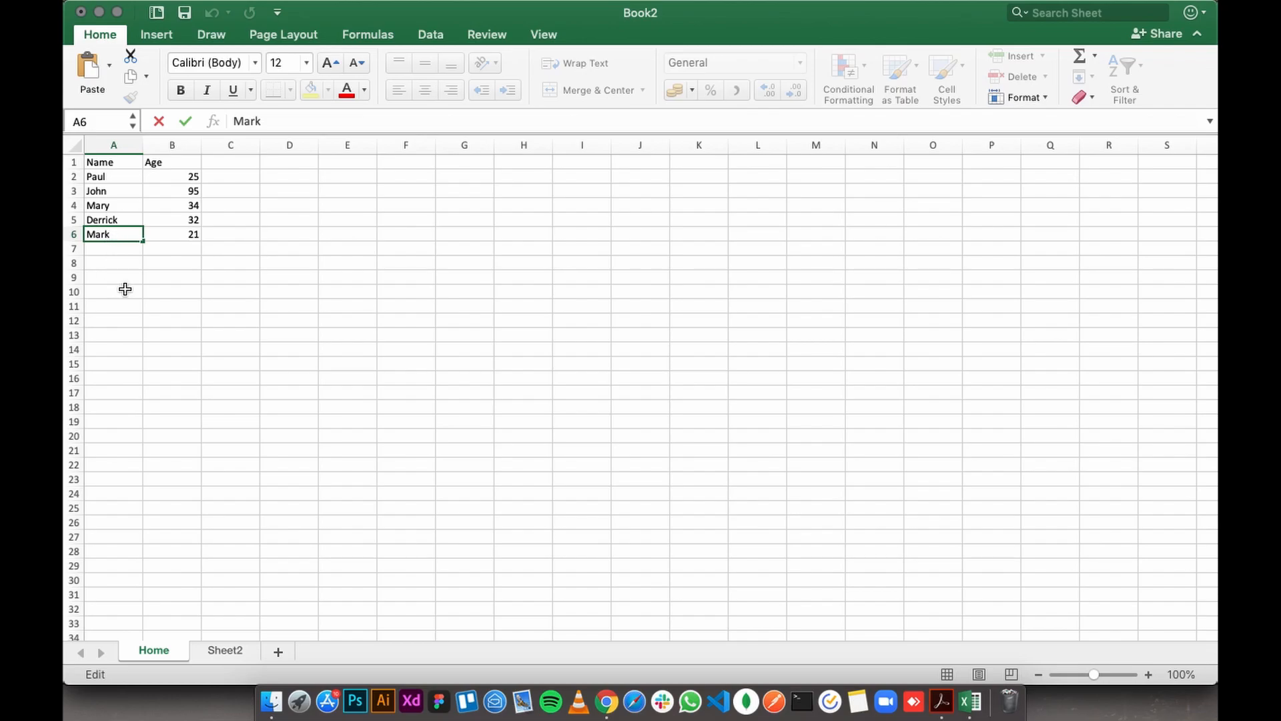
key(BackSpace)
key(BackSpace)
key(BackSpace)
text(Peter)
key(Return)
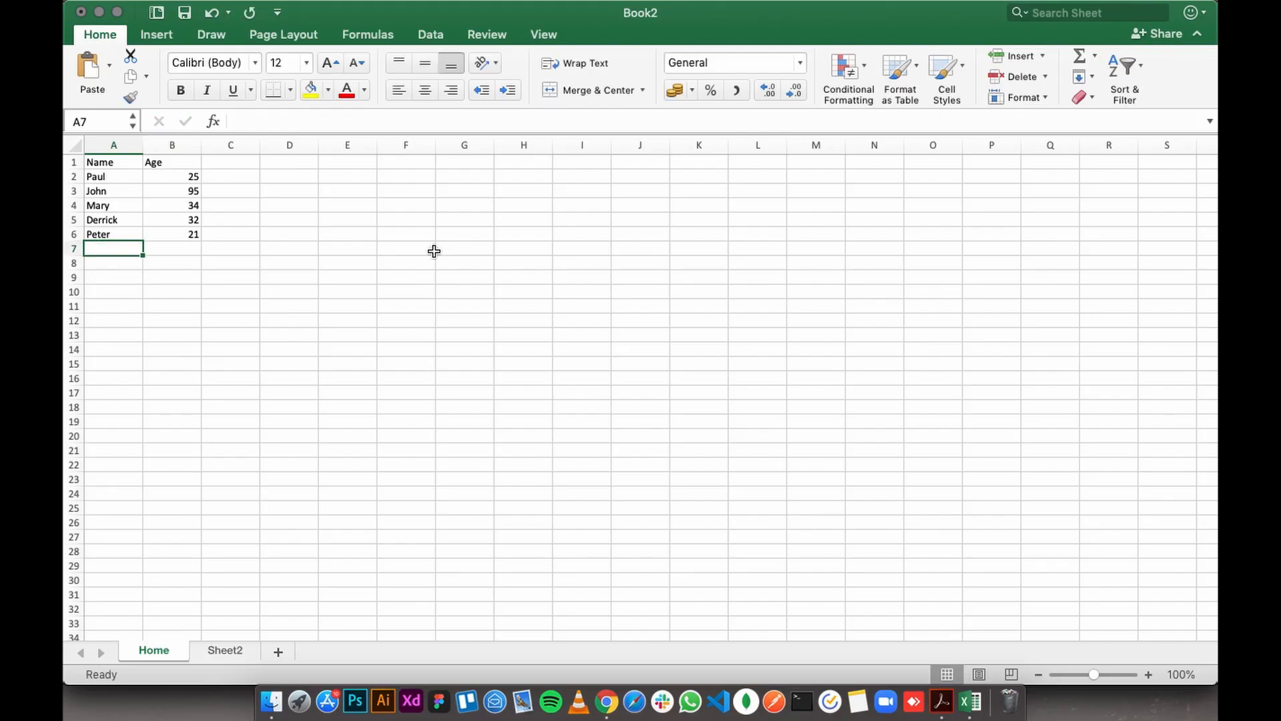
- Extend the heading in A1 to read "Names of Patients"
double_click(116, 167)
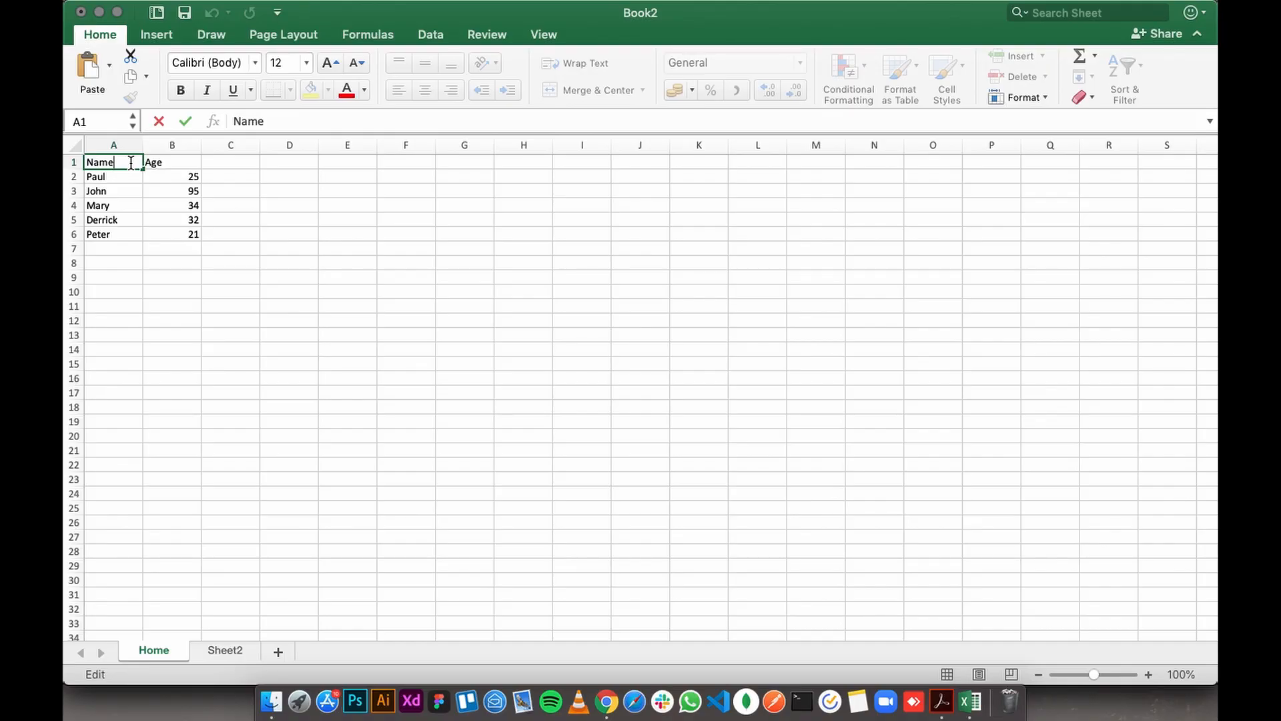
text(s of Patients)
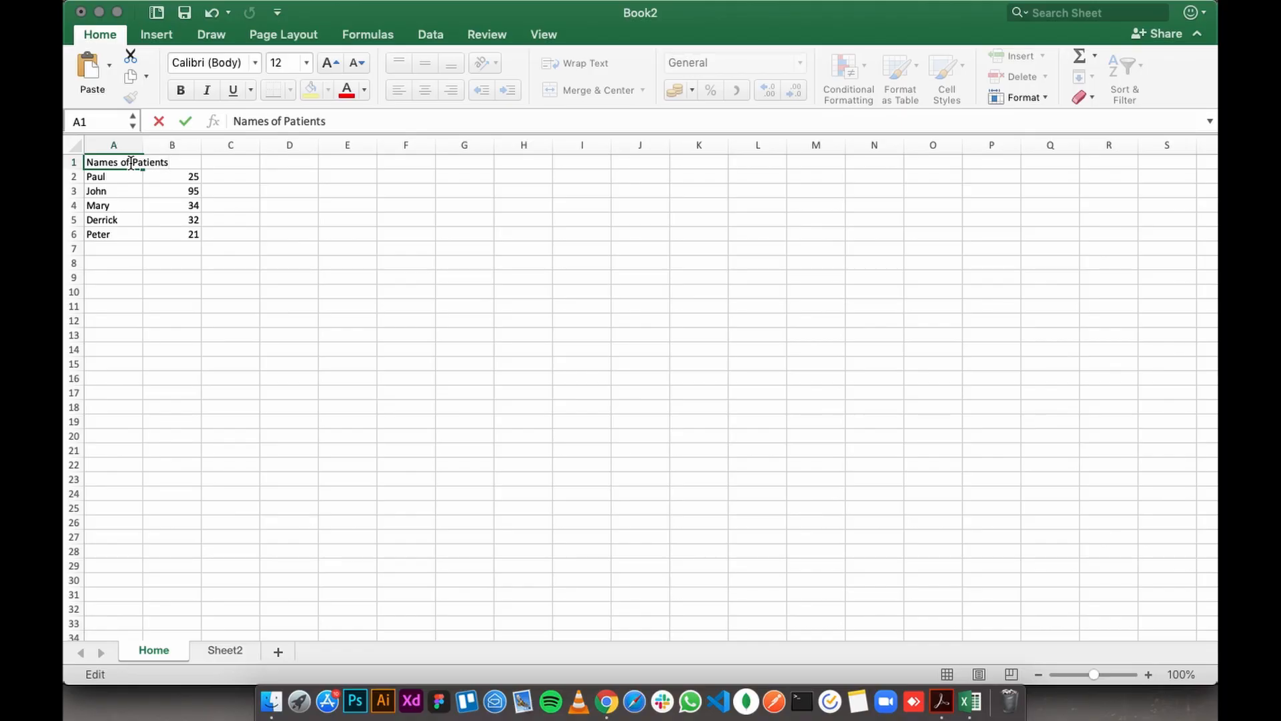
key(Return)
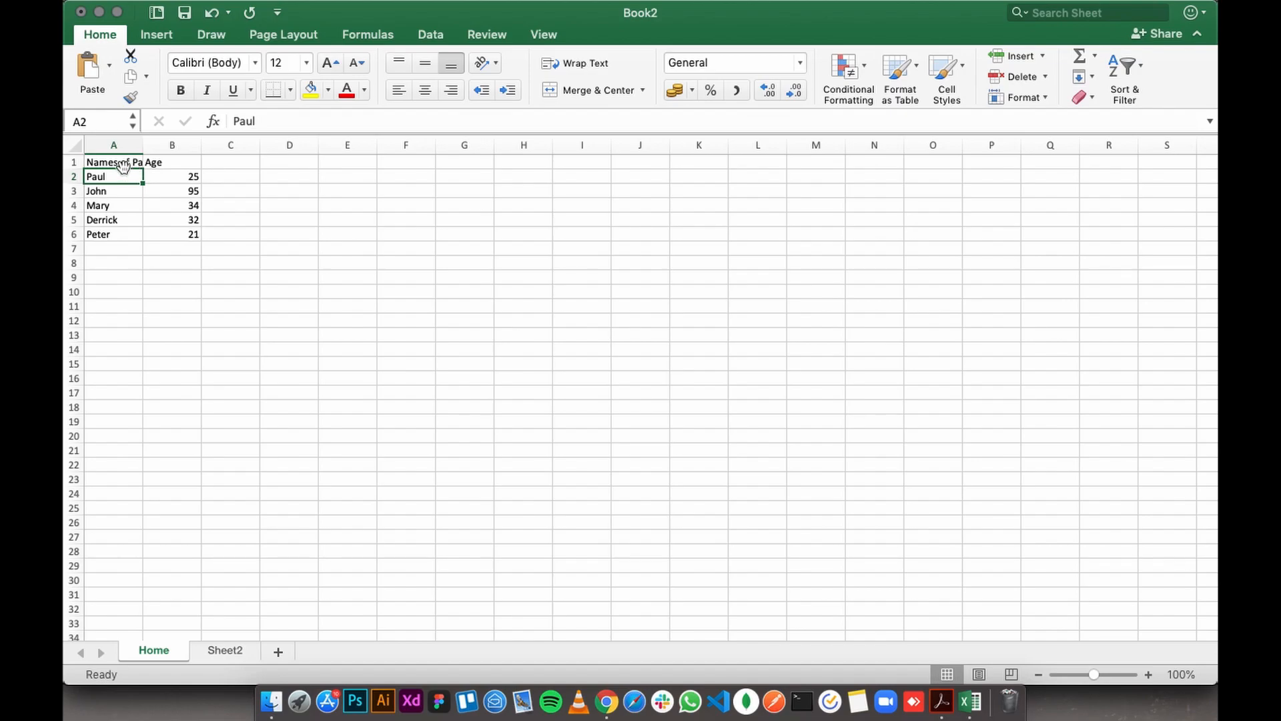
- Try a wider and a narrower column A, and autofit the column to the "Names of Patients" heading
click(126, 164)
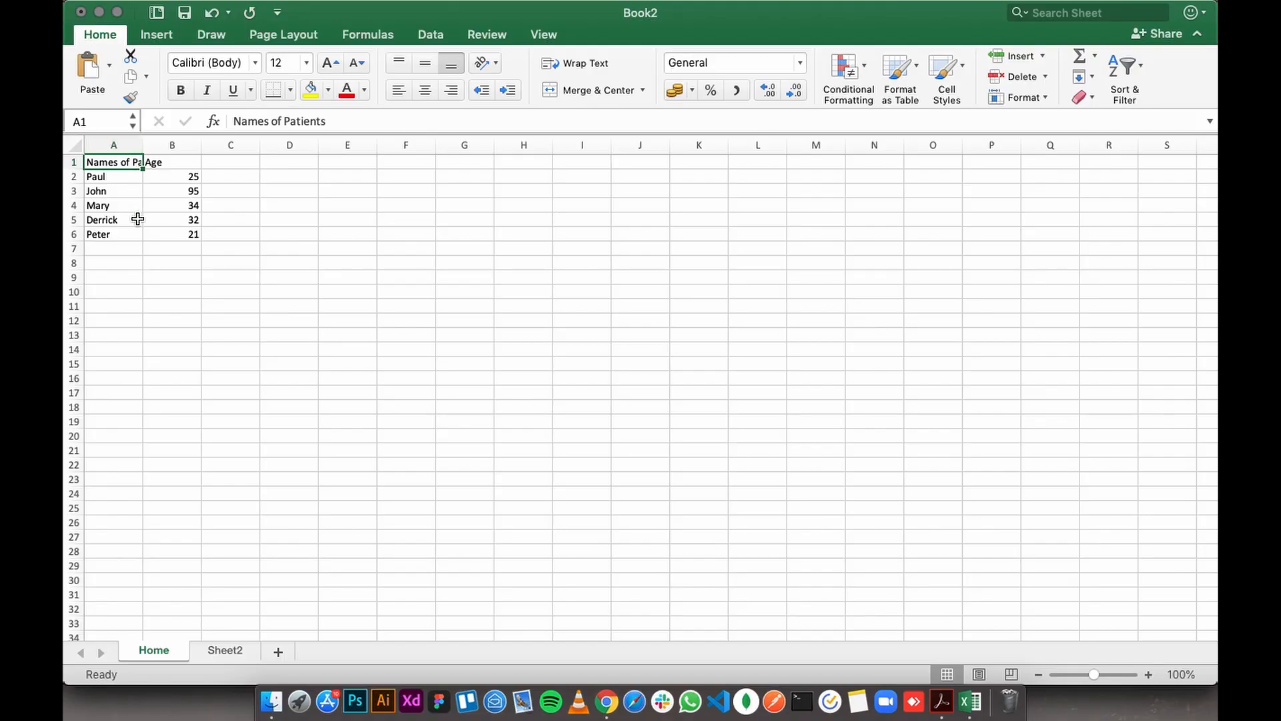
click(155, 191)
click(165, 163)
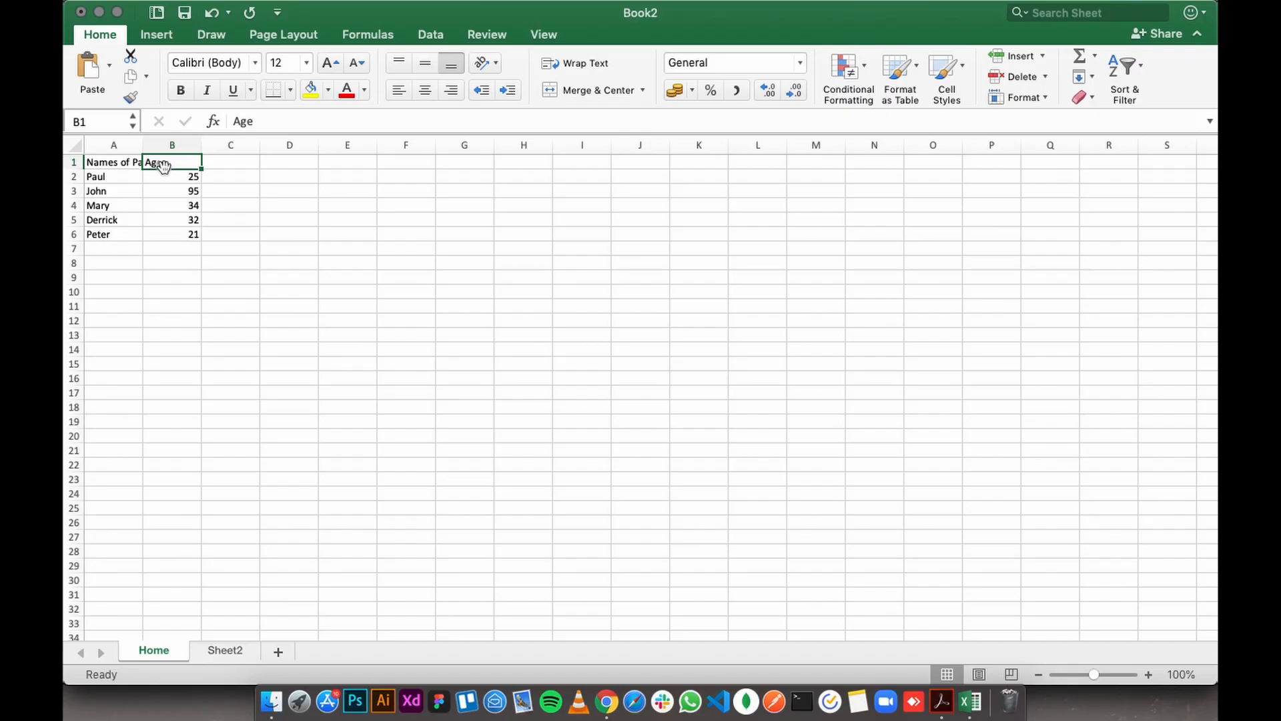
click(118, 164)
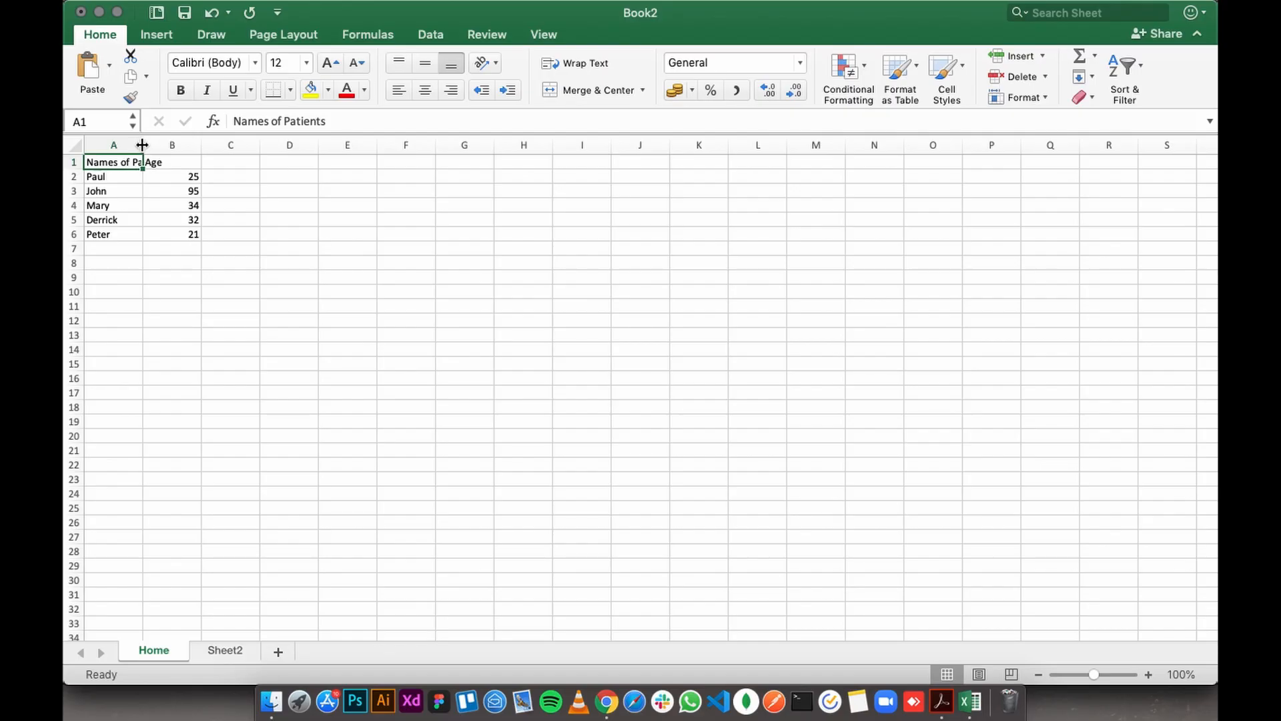
drag(142, 145, 177, 145)
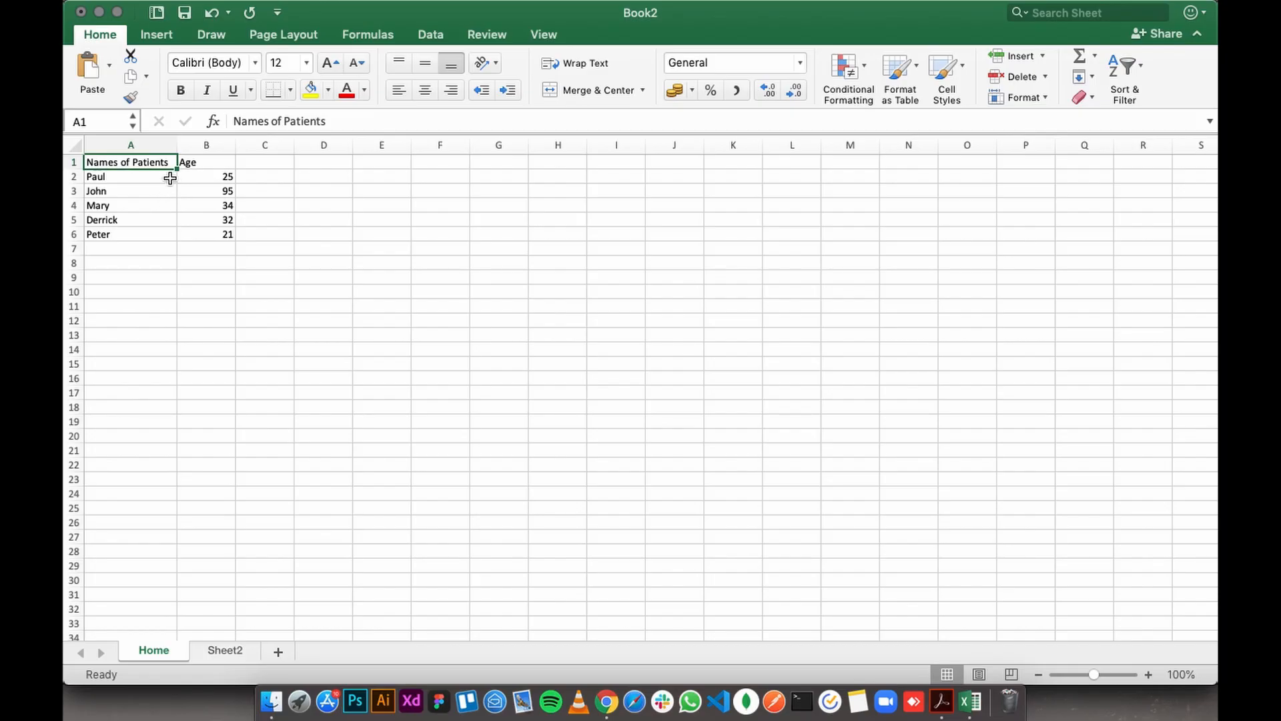
drag(178, 145, 125, 145)
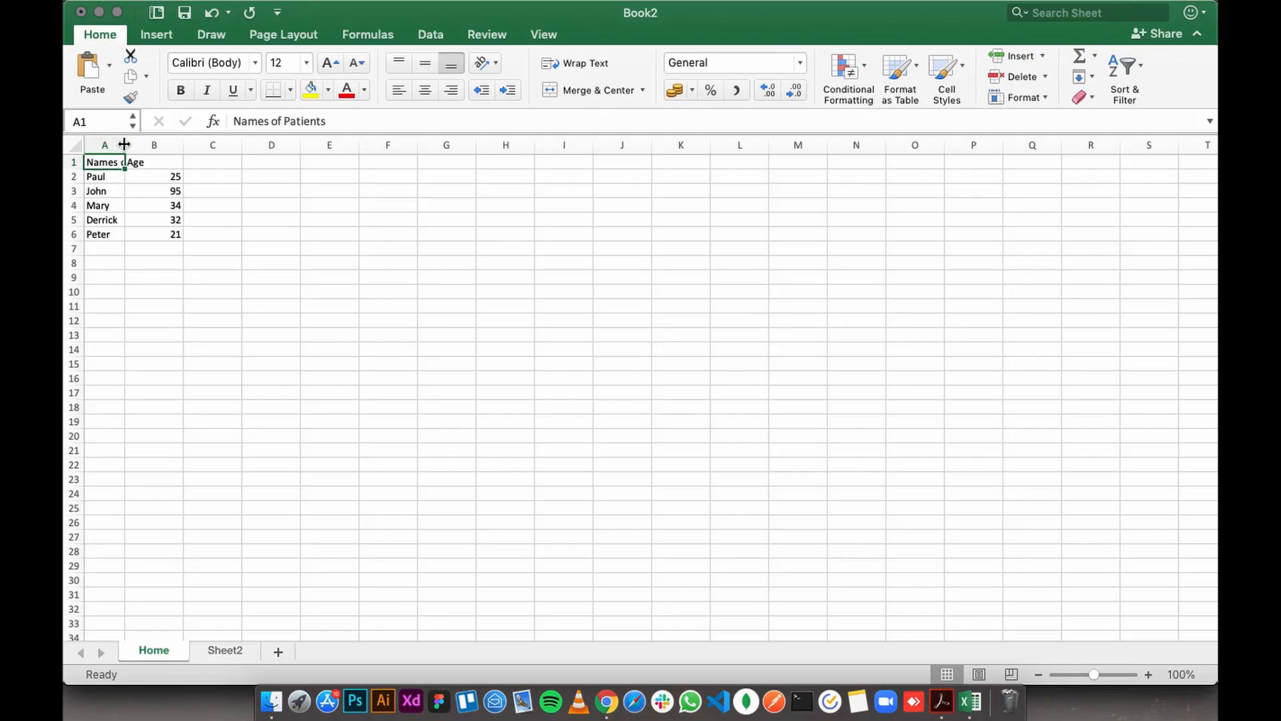
double_click(124, 144)
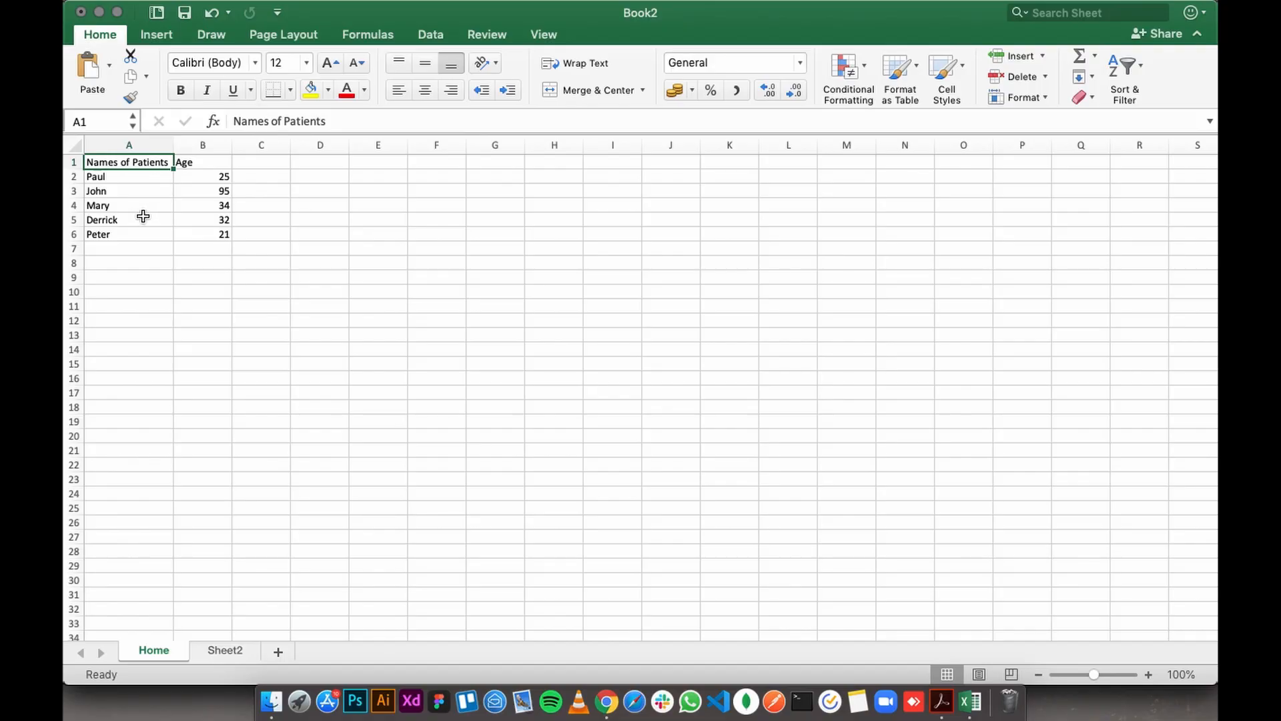
- Move the whole table A1:B6 down one row so that it starts in A2
click(213, 163)
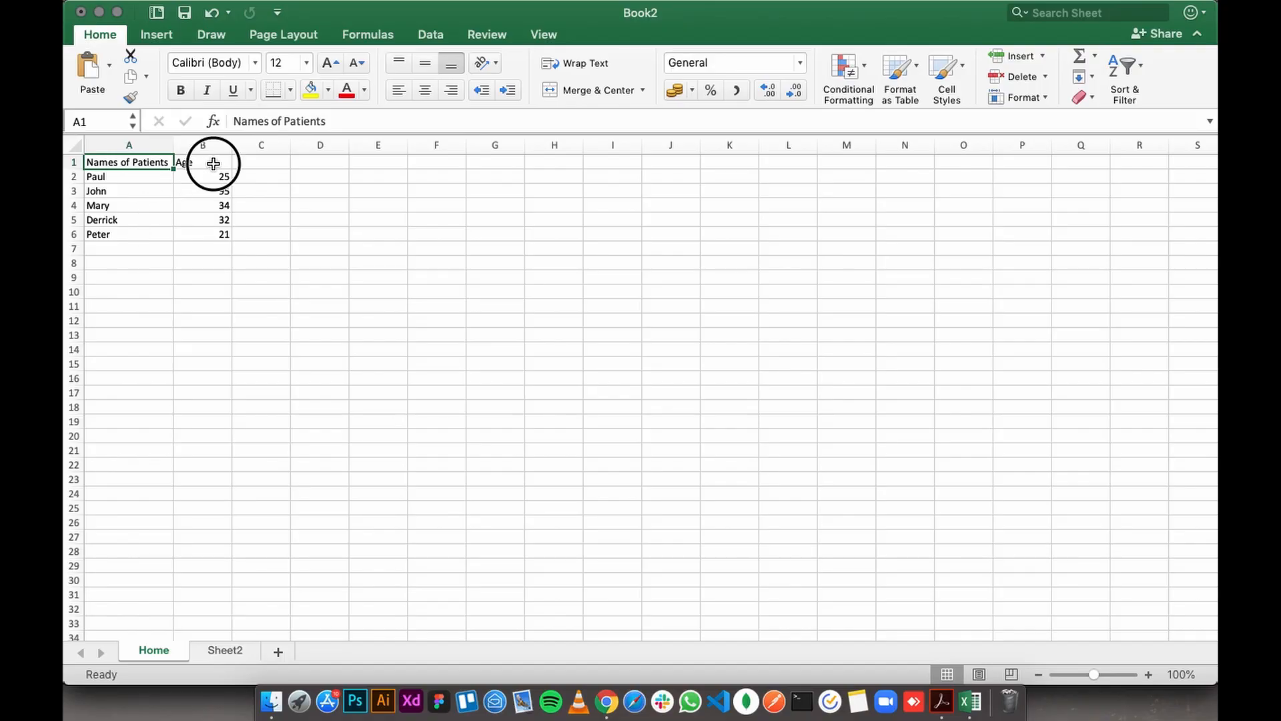
click(100, 162)
drag(150, 170, 201, 239)
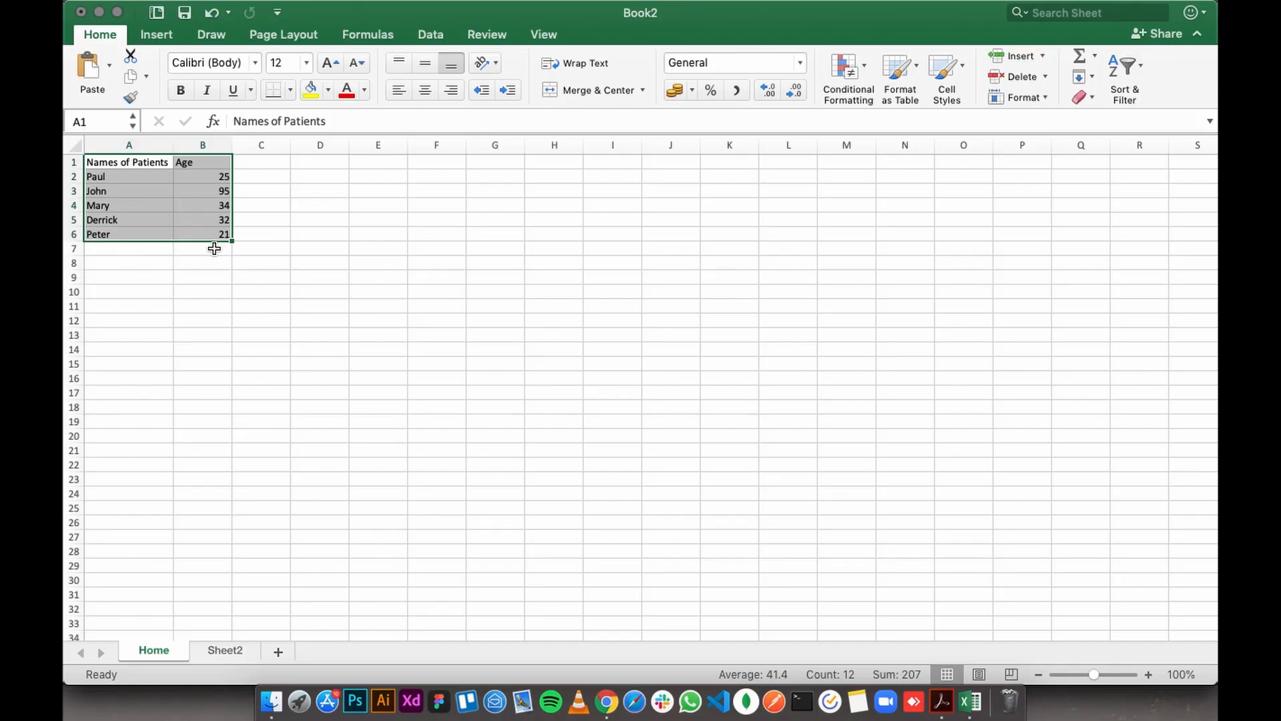
key(cmd+c)
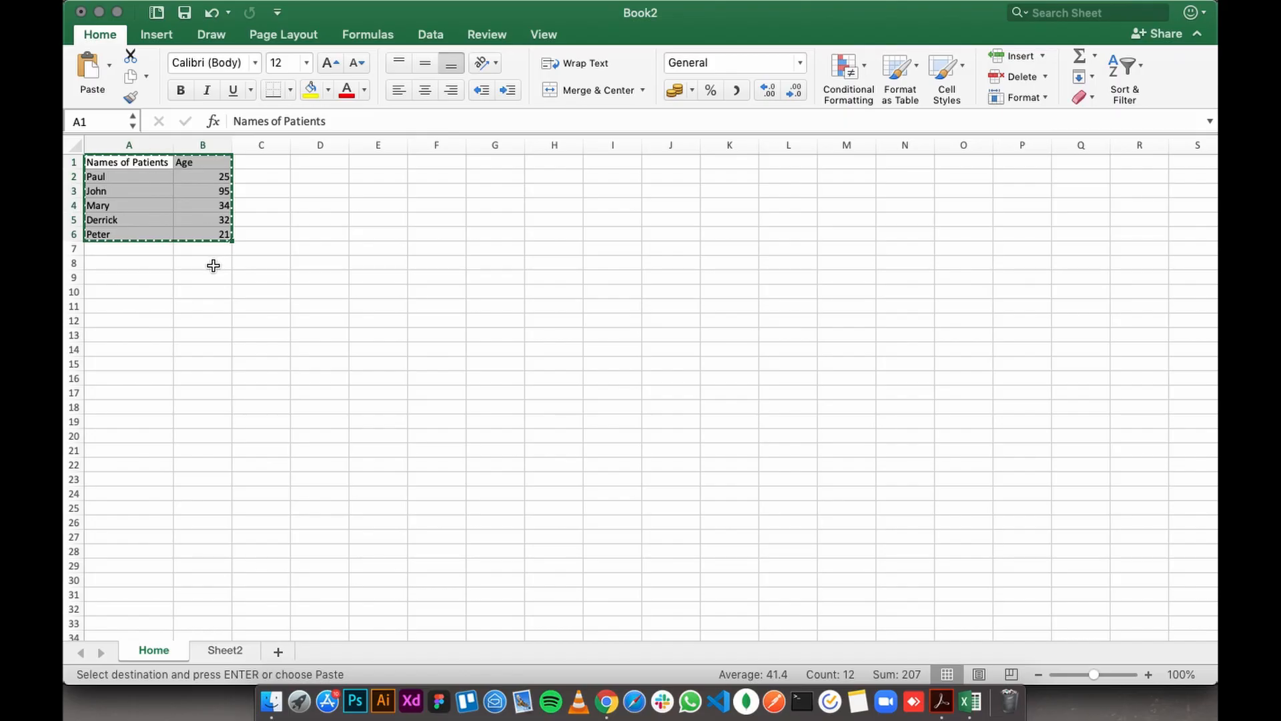
click(96, 177)
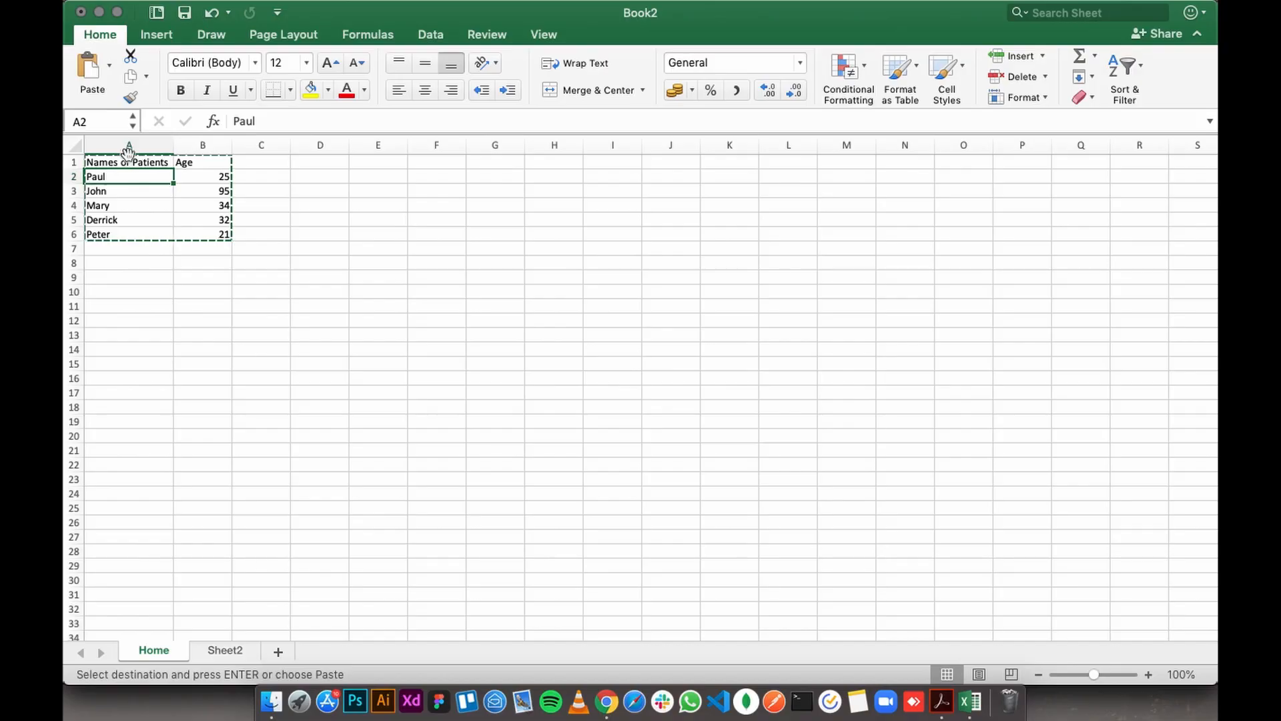
key(Return)
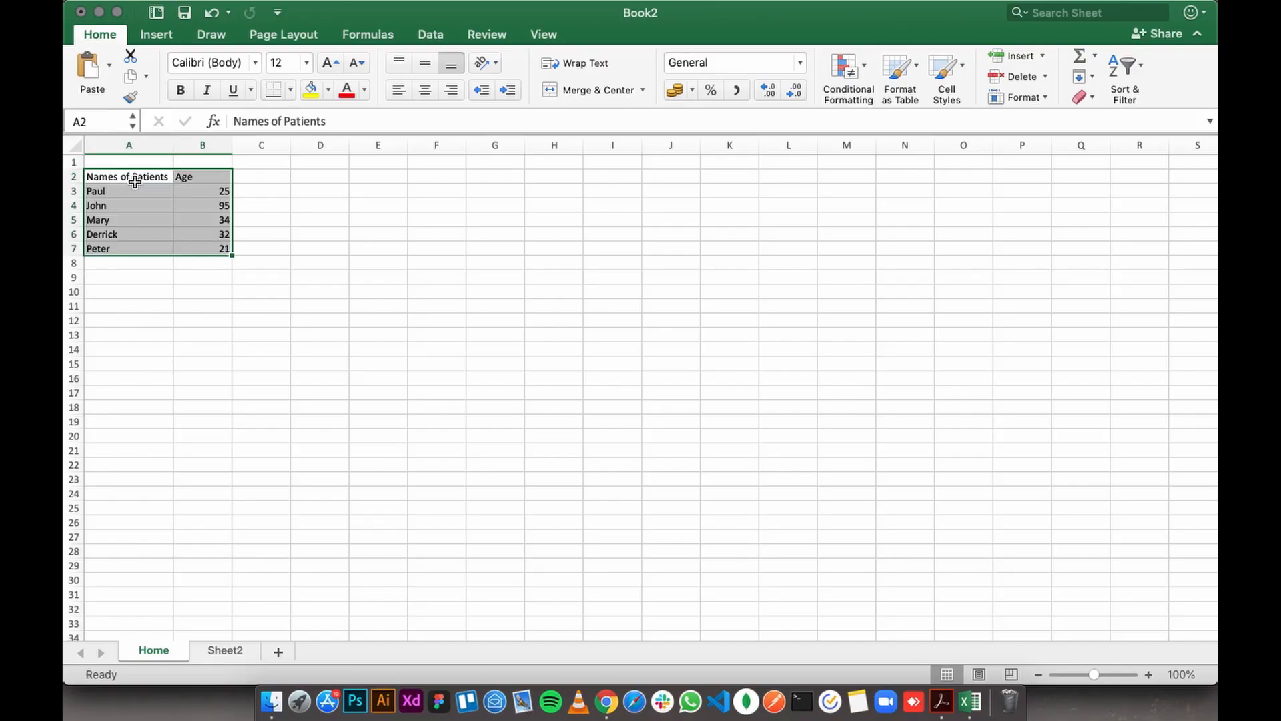
- Enter the title text "Patient's Rec" in the empty cell A1 above the table
click(93, 162)
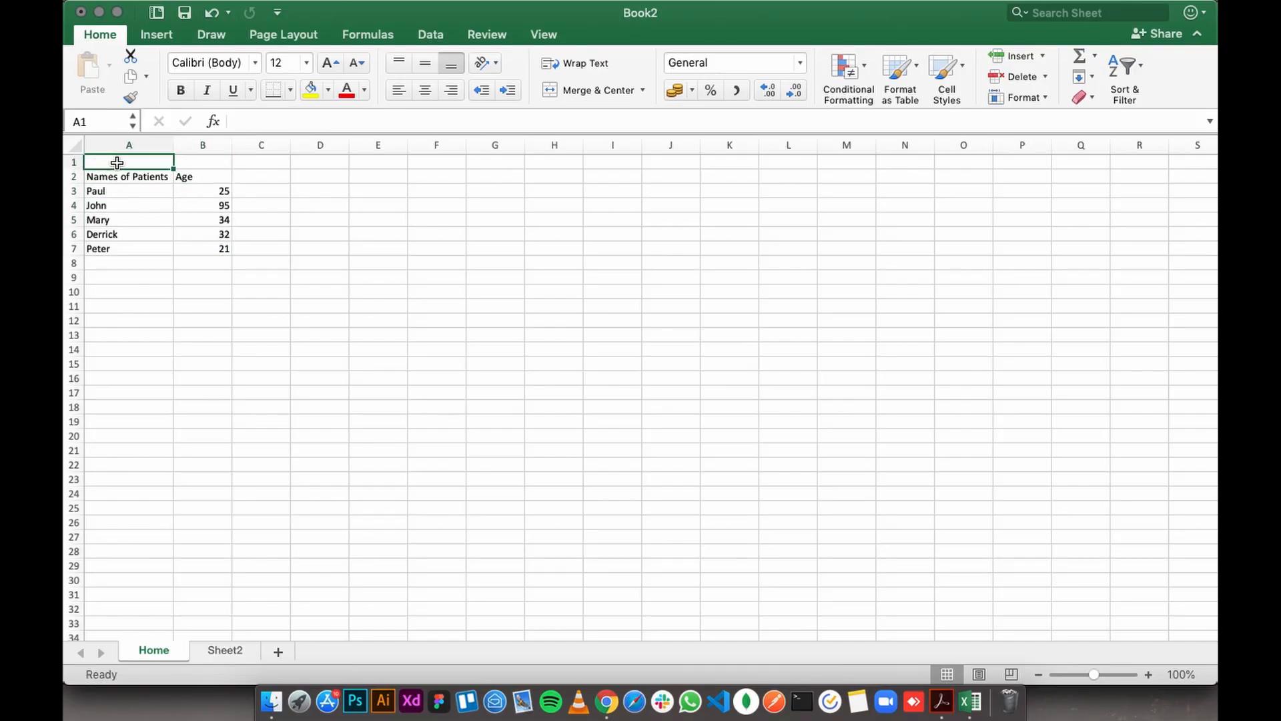
drag(149, 162, 211, 162)
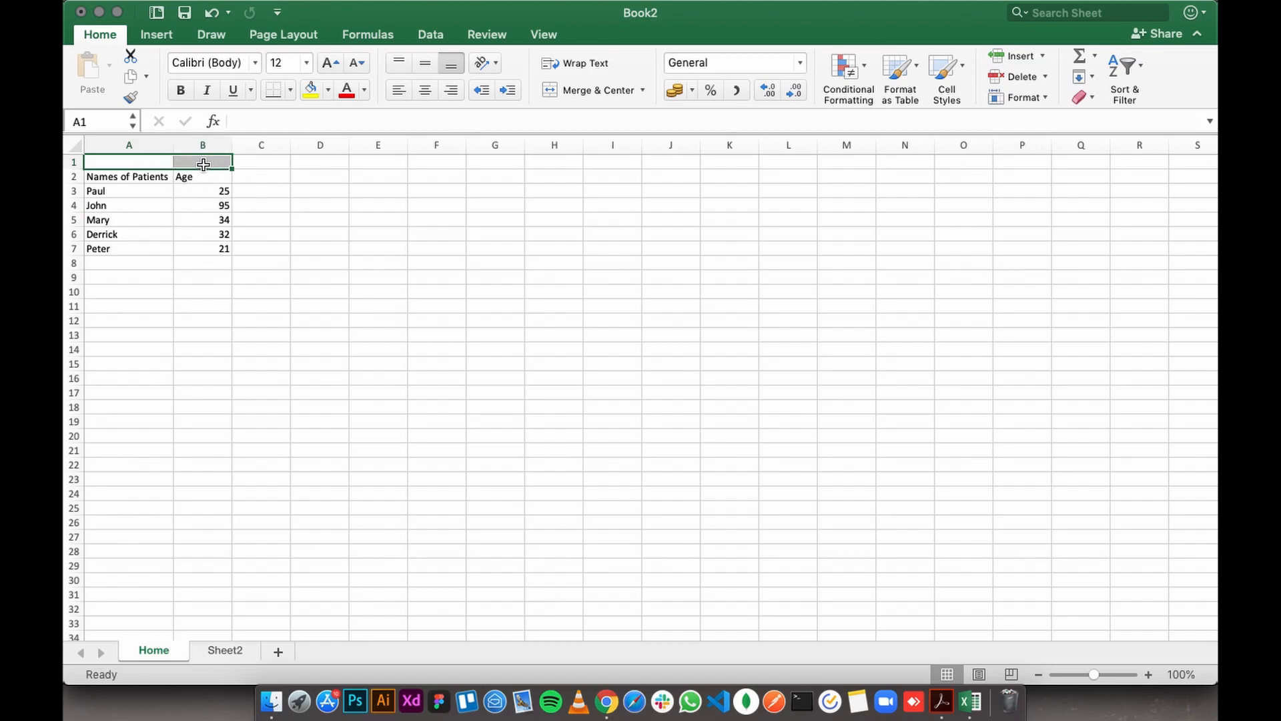
click(257, 163)
click(130, 165)
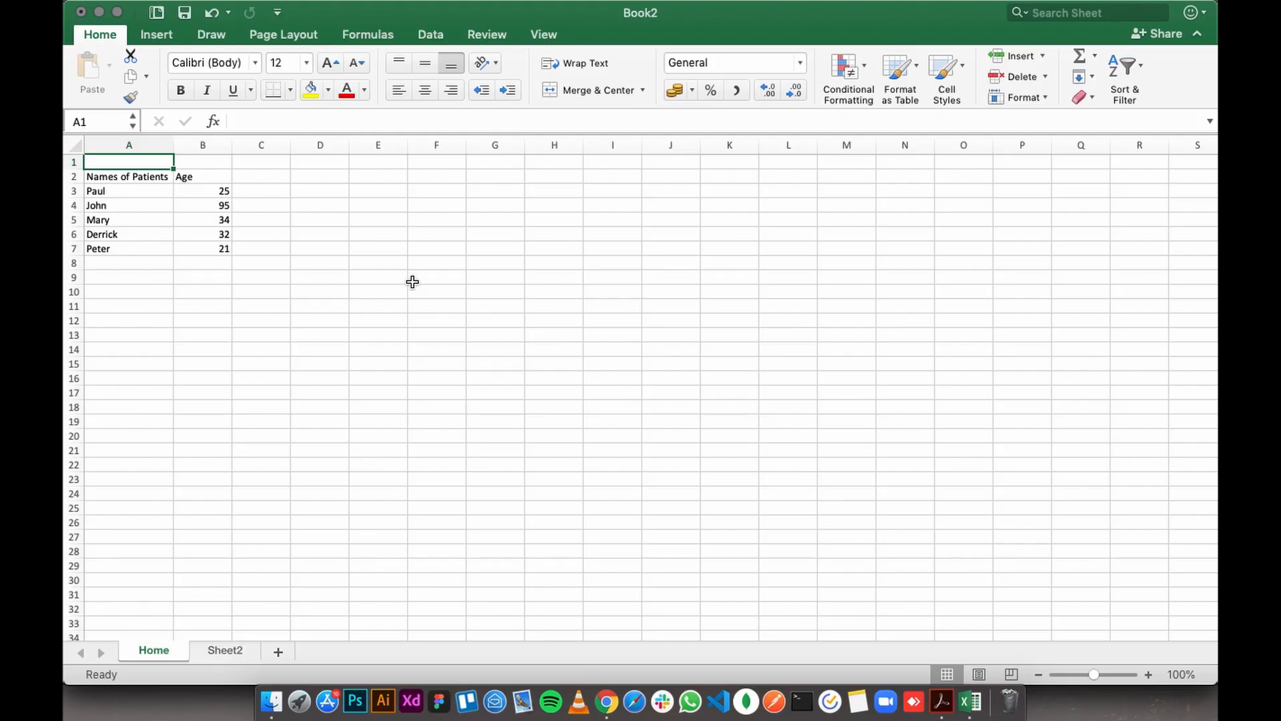
text(Pat)
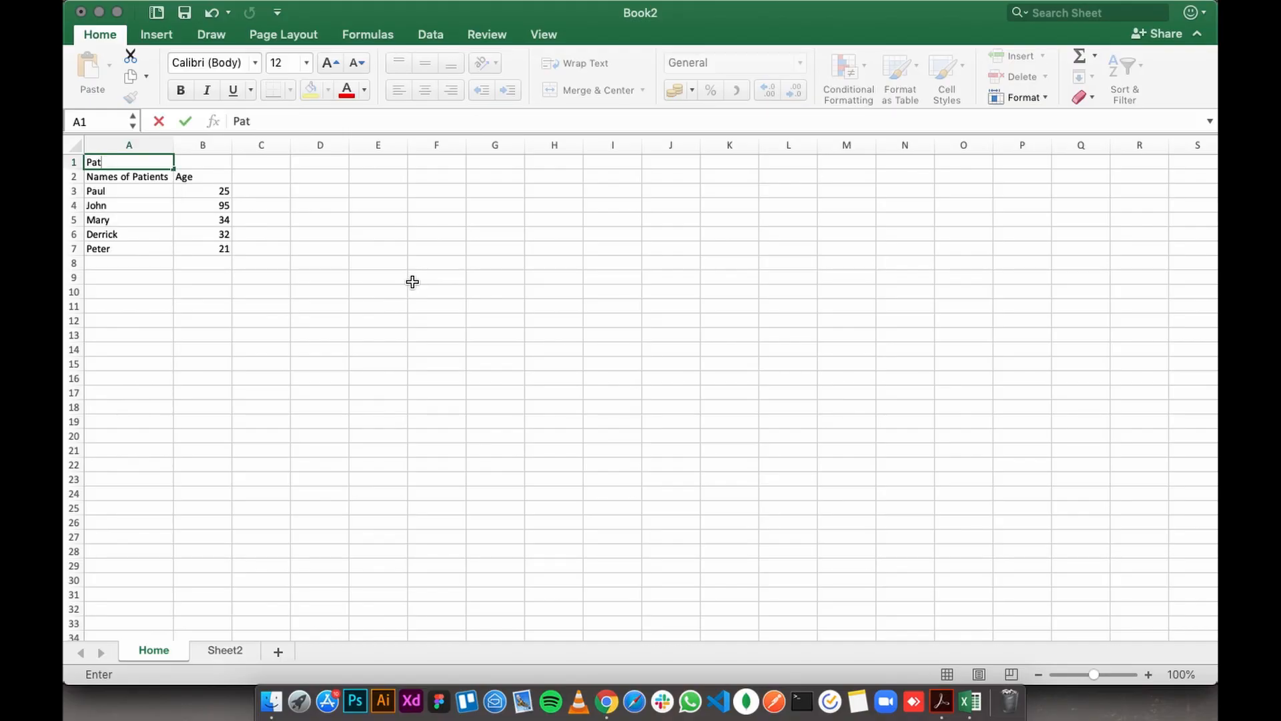
text(ient's Rec)
key(Left)
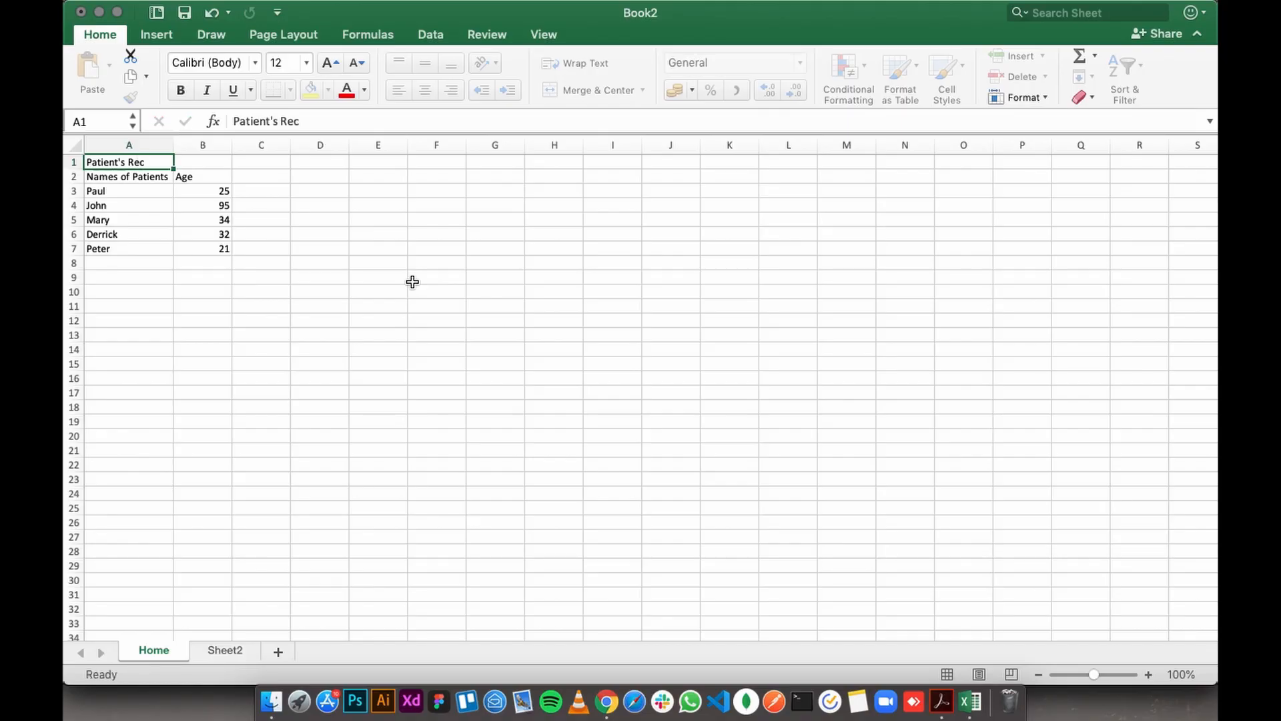
- Edit the title in A1 to read "Patients Record", removing the apostrophe and completing the last word
double_click(125, 162)
key(BackSpace)
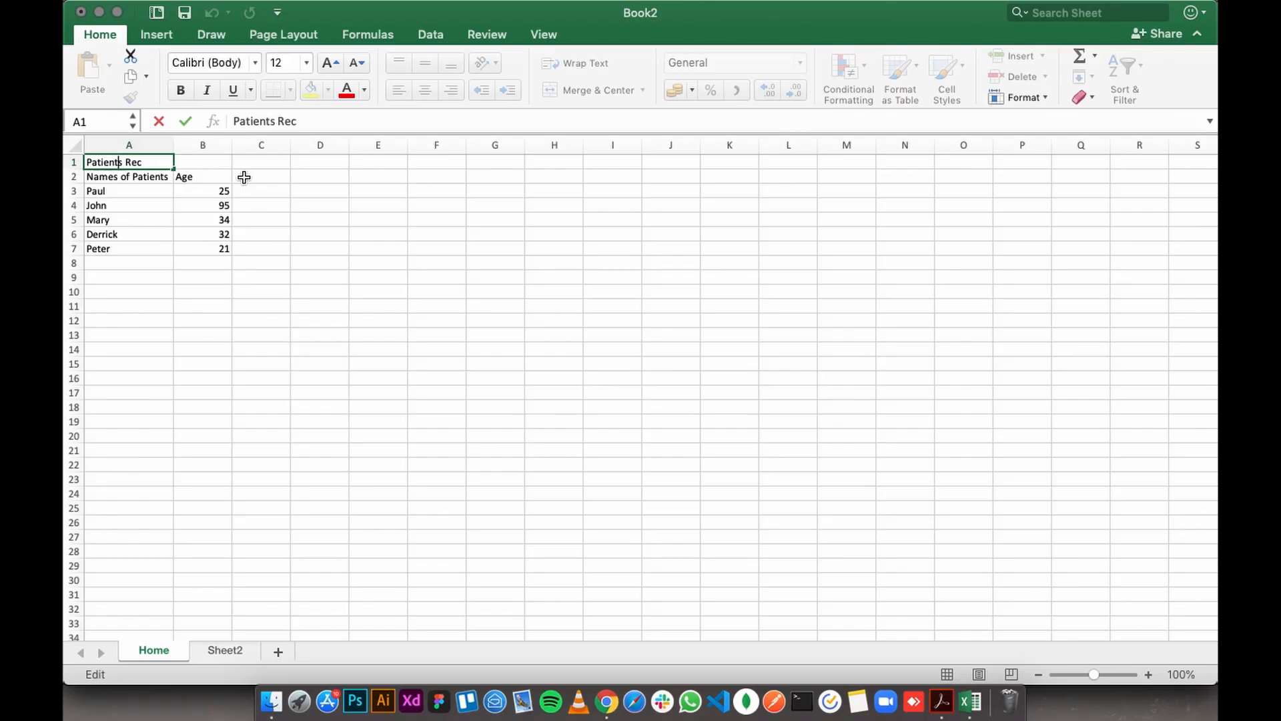
text(ord)
key(Return)
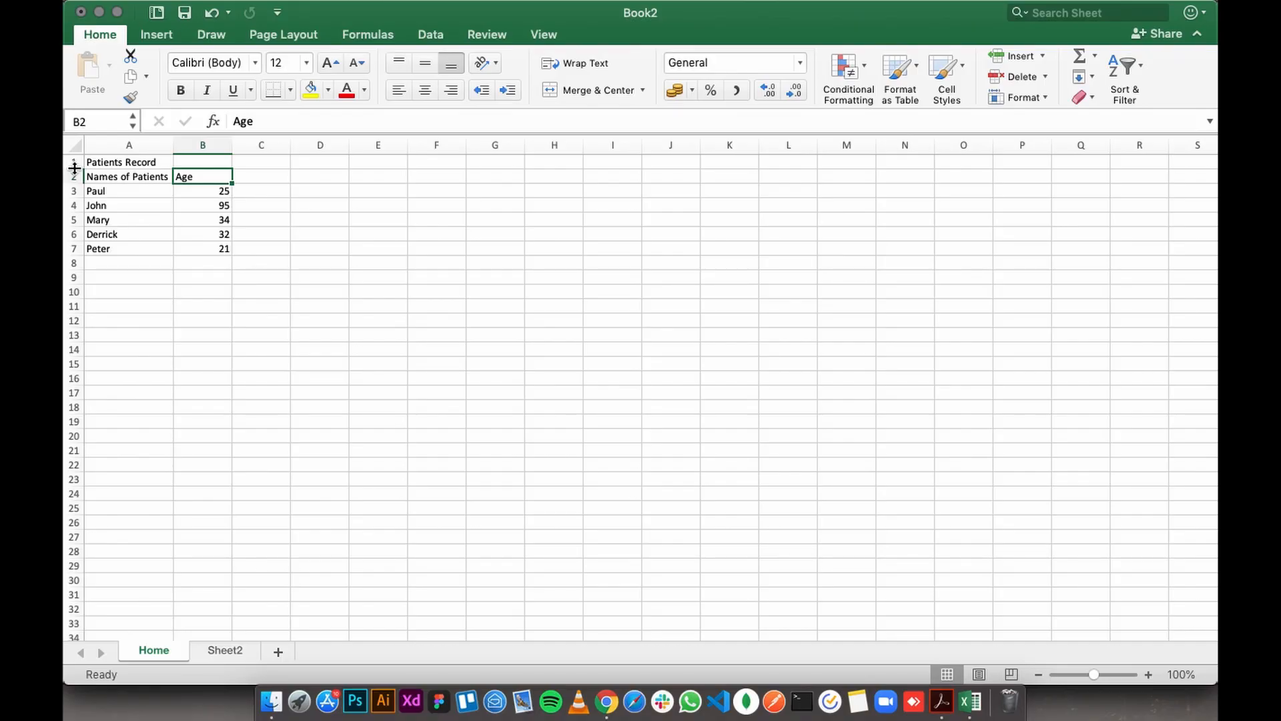
- Make row 1 about twice as tall, and merge and center the title across A1:B1
drag(75, 168, 76, 184)
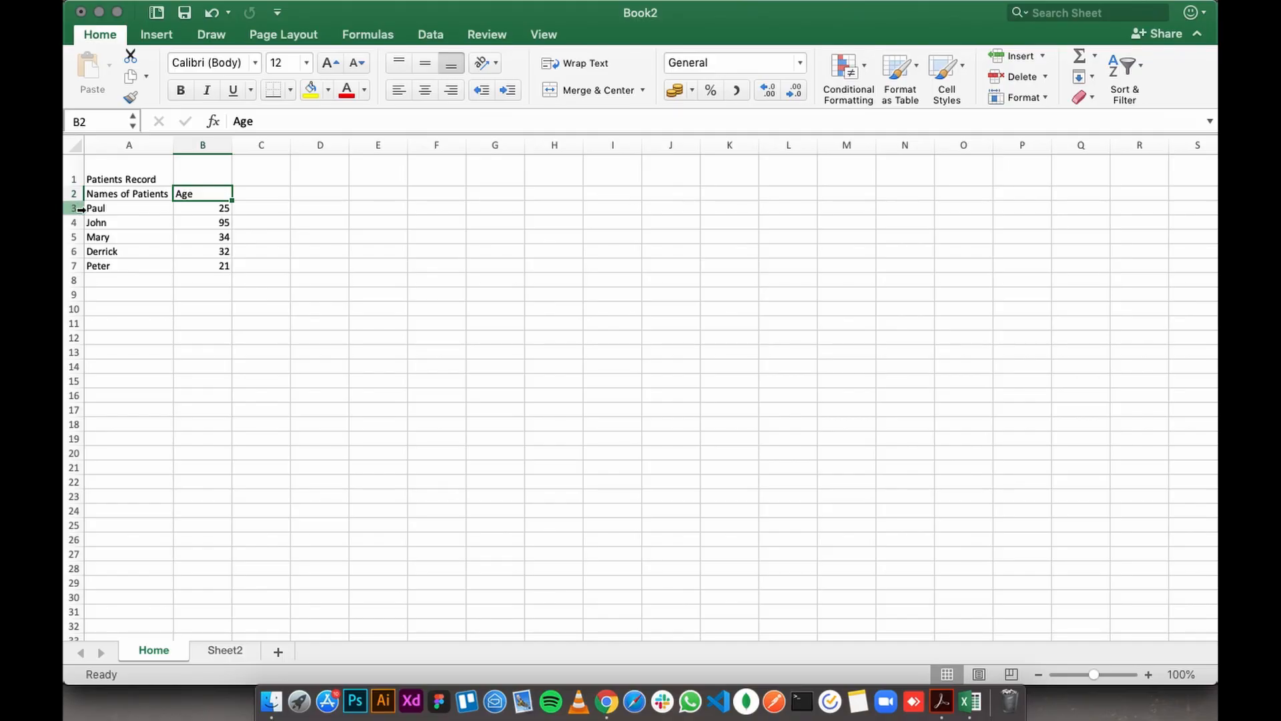
click(123, 172)
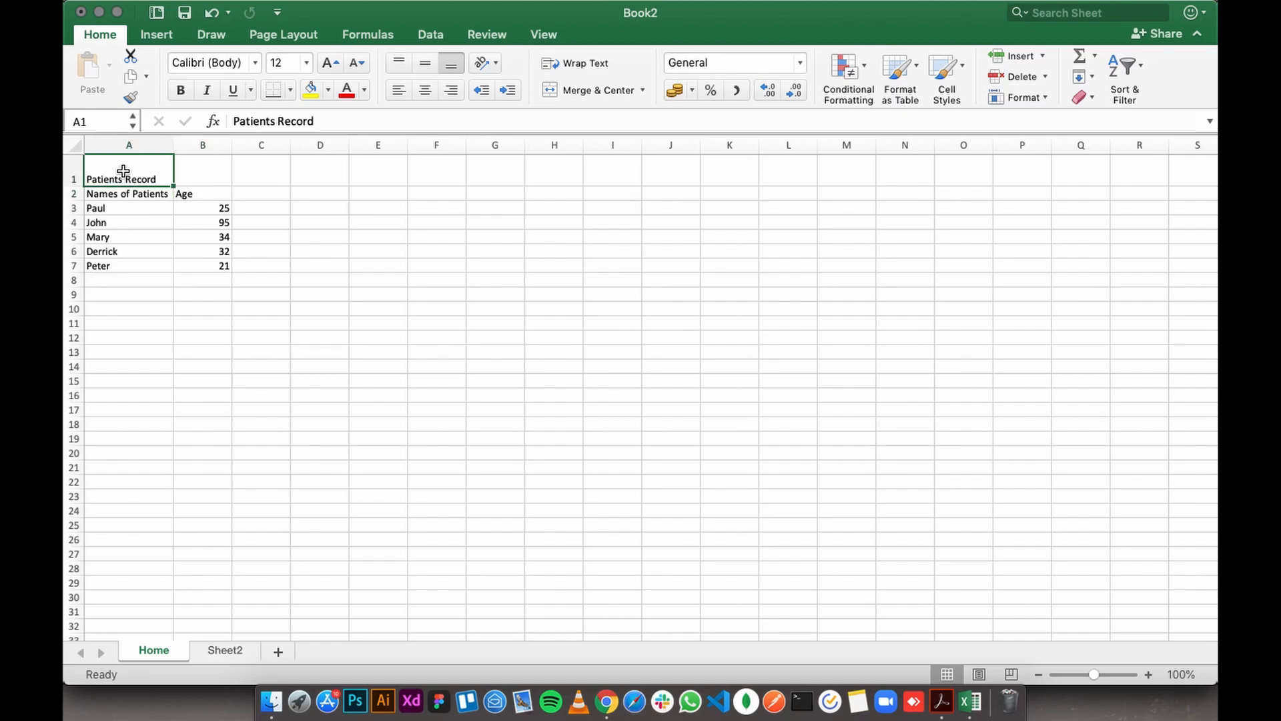
click(187, 171)
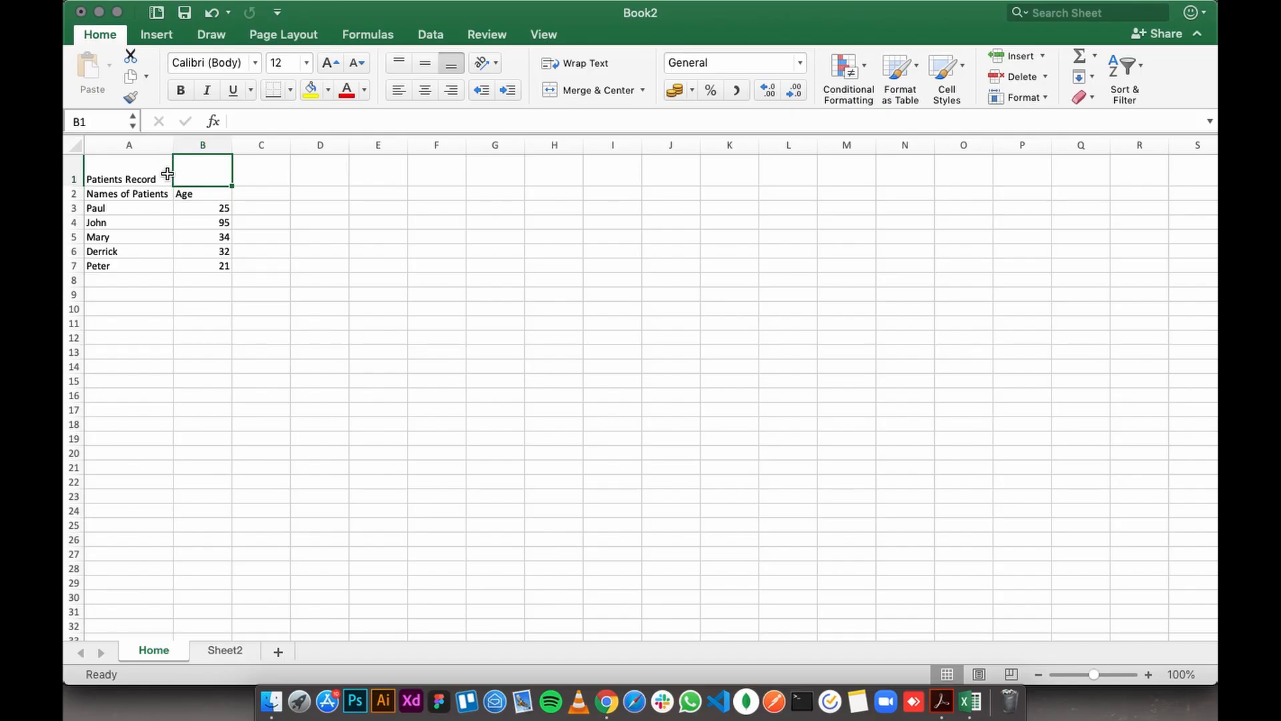
click(104, 170)
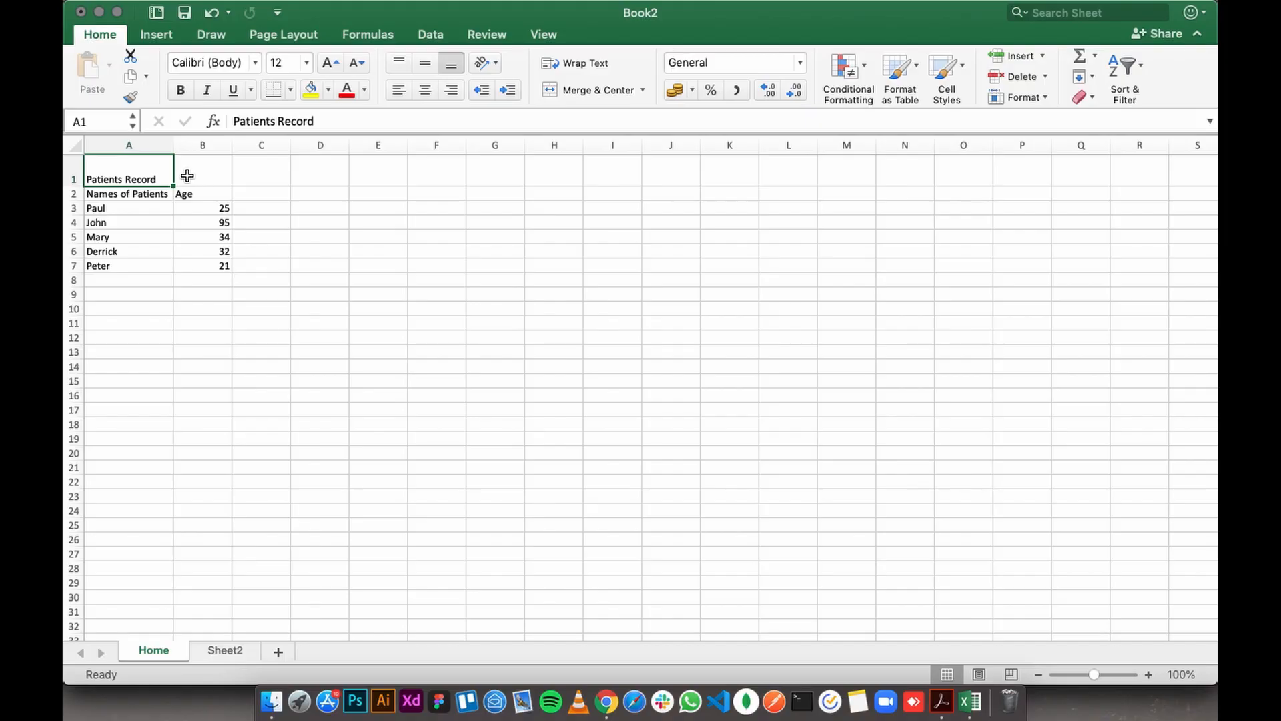
click(110, 172)
drag(114, 170, 196, 172)
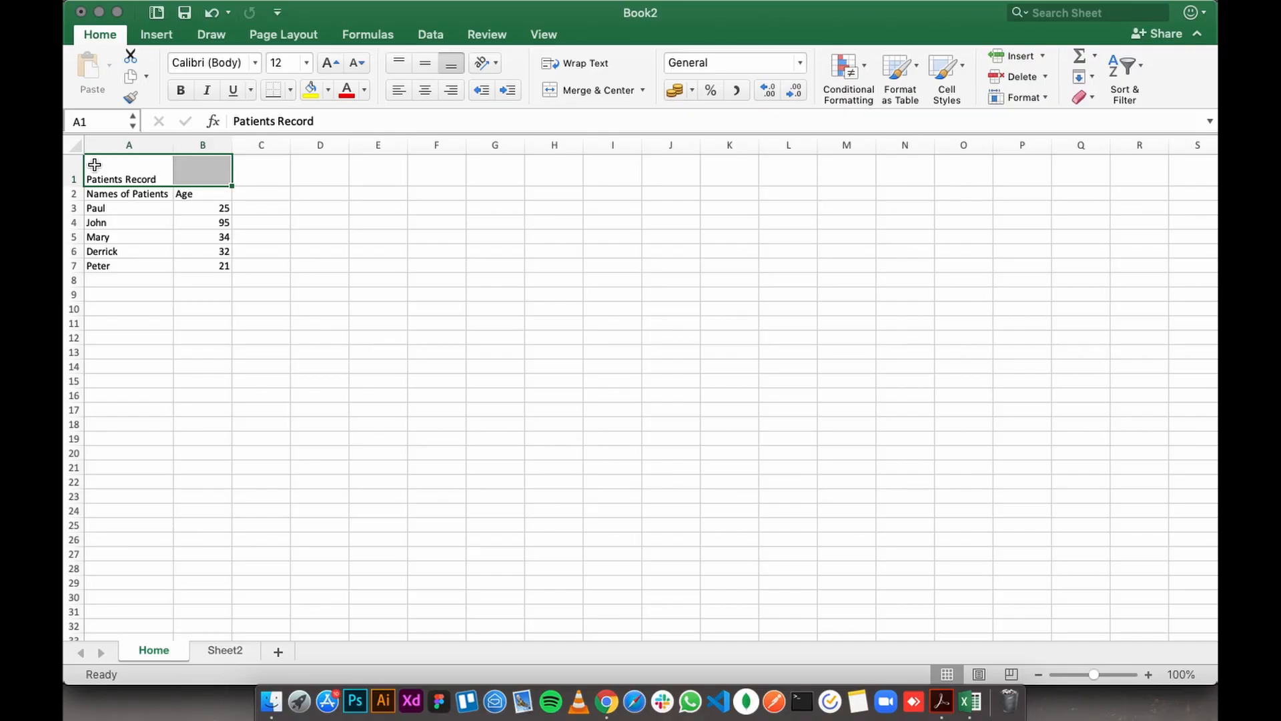
click(110, 195)
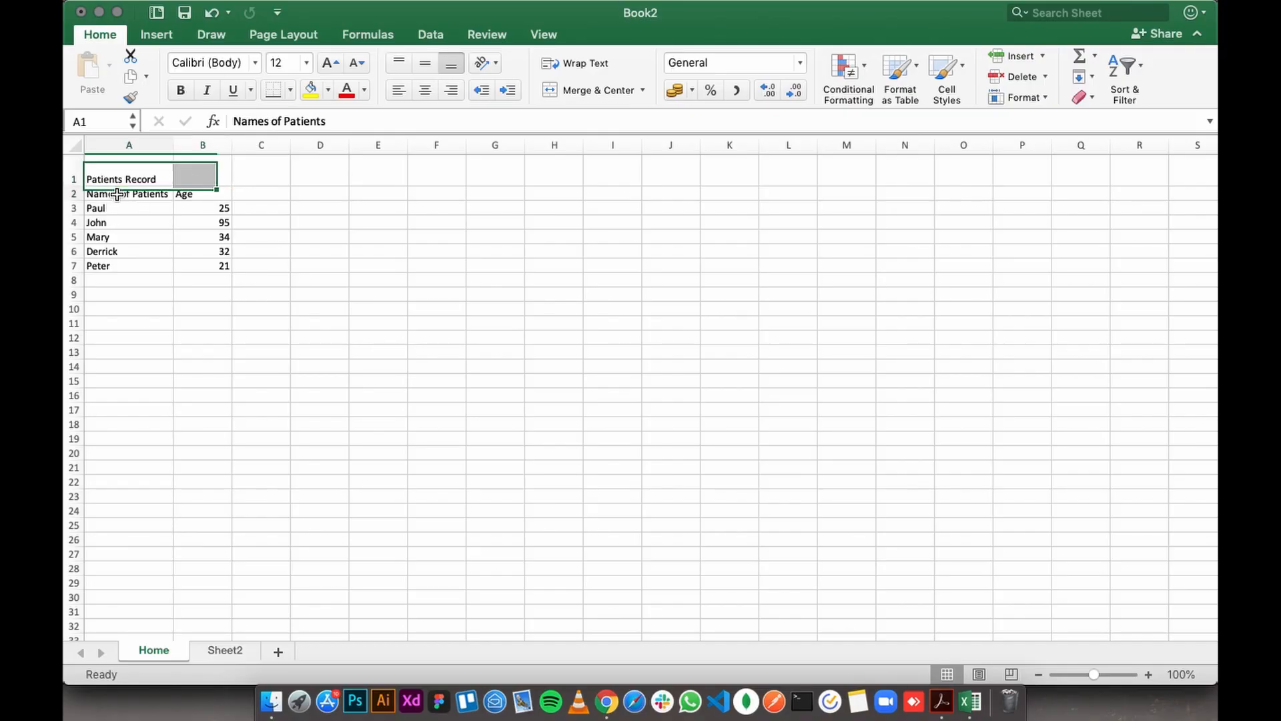
drag(93, 163, 190, 176)
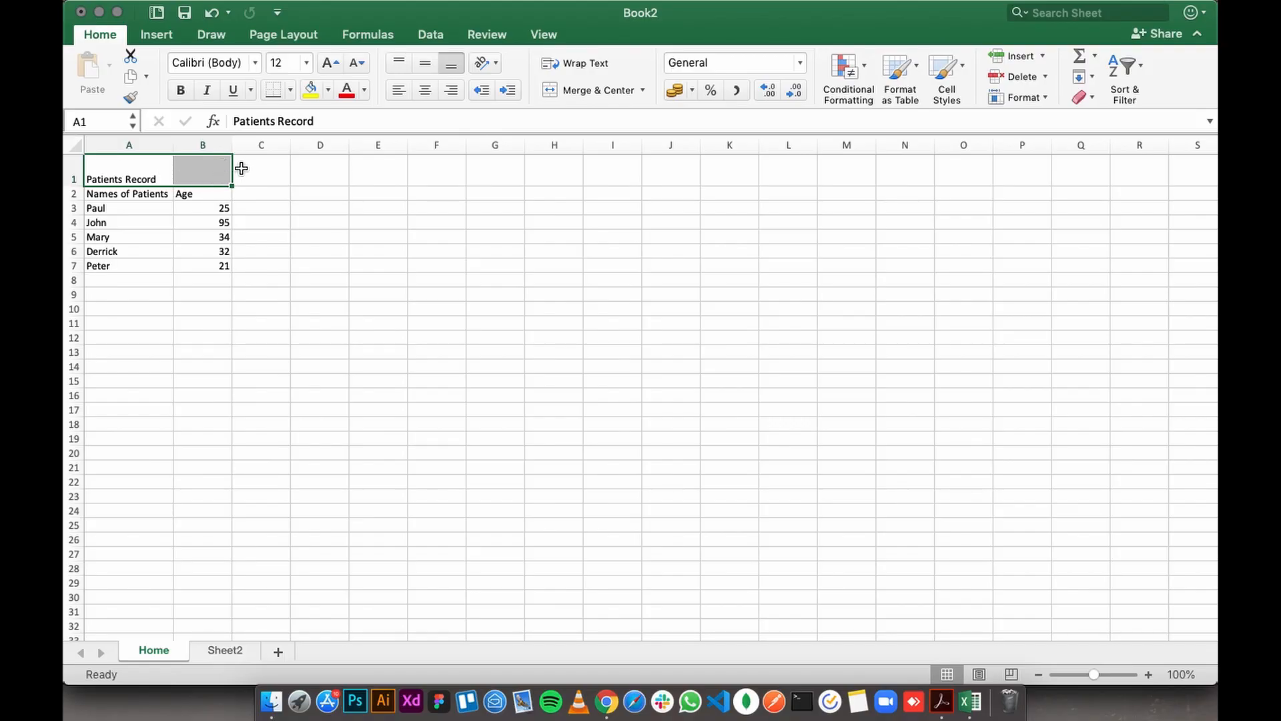
click(584, 94)
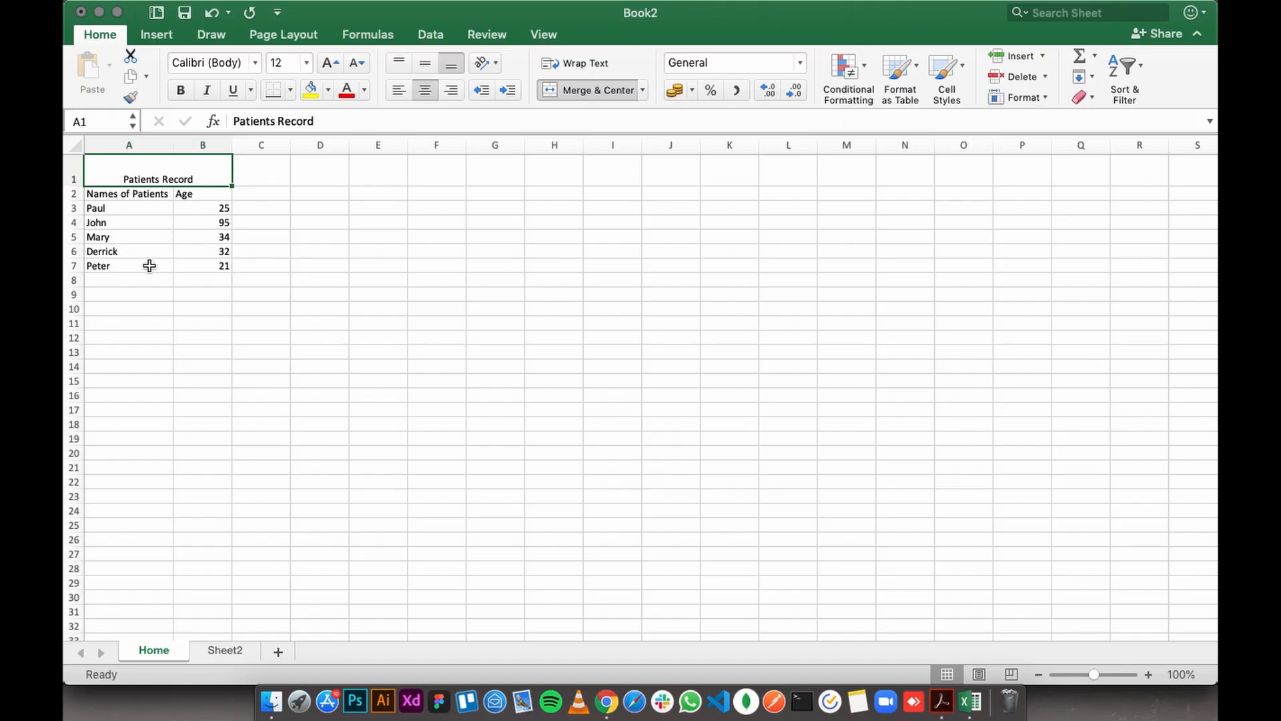
click(122, 280)
- Set the font size of the merged "Patients Record" title to 14
click(204, 179)
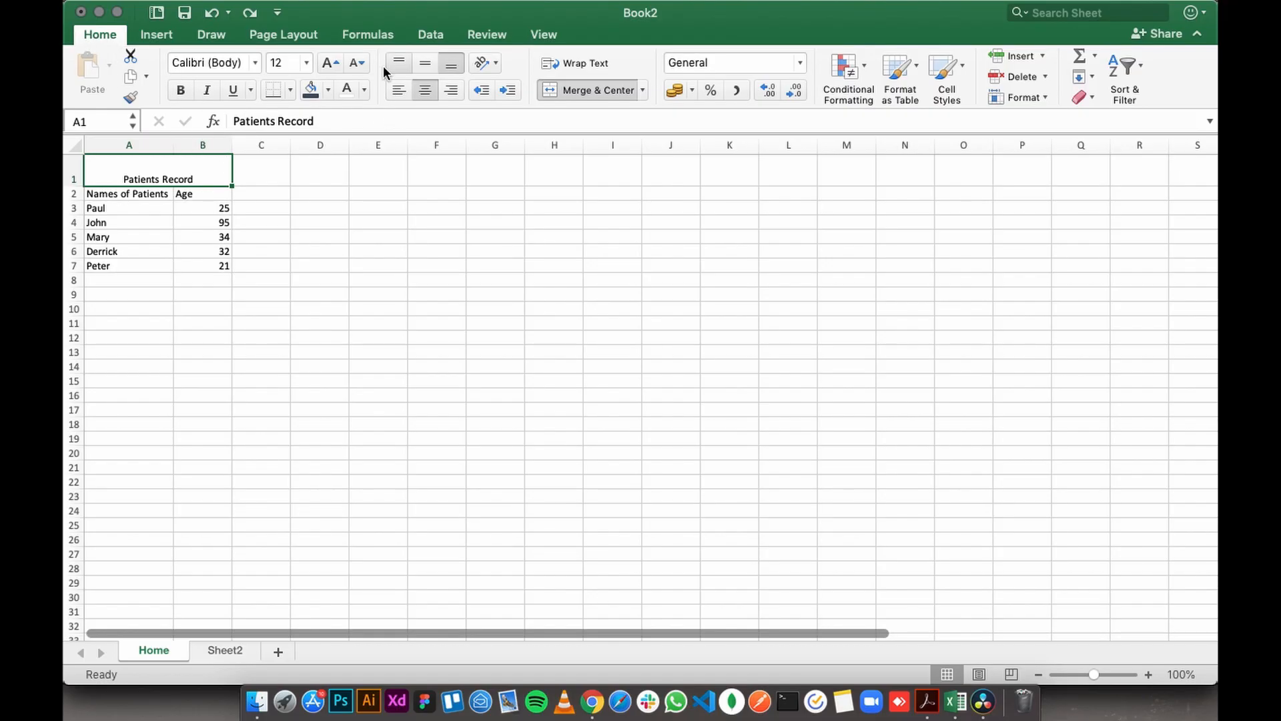
click(256, 64)
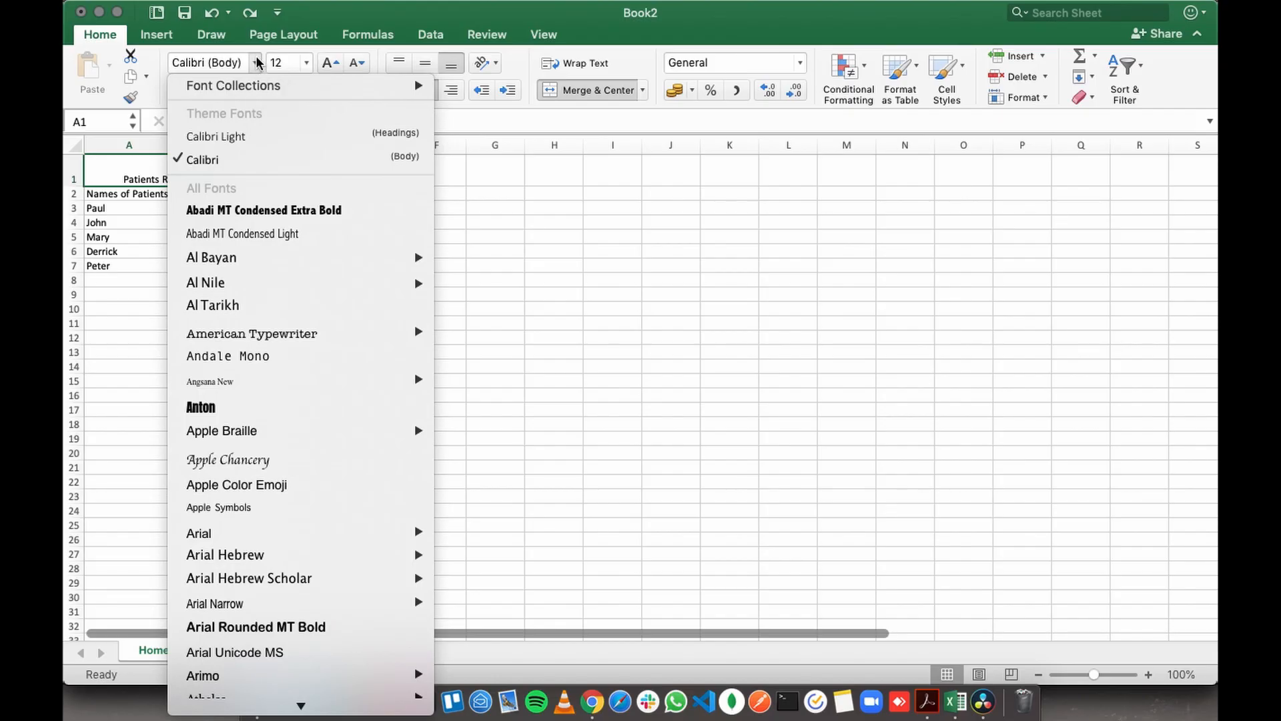
click(256, 63)
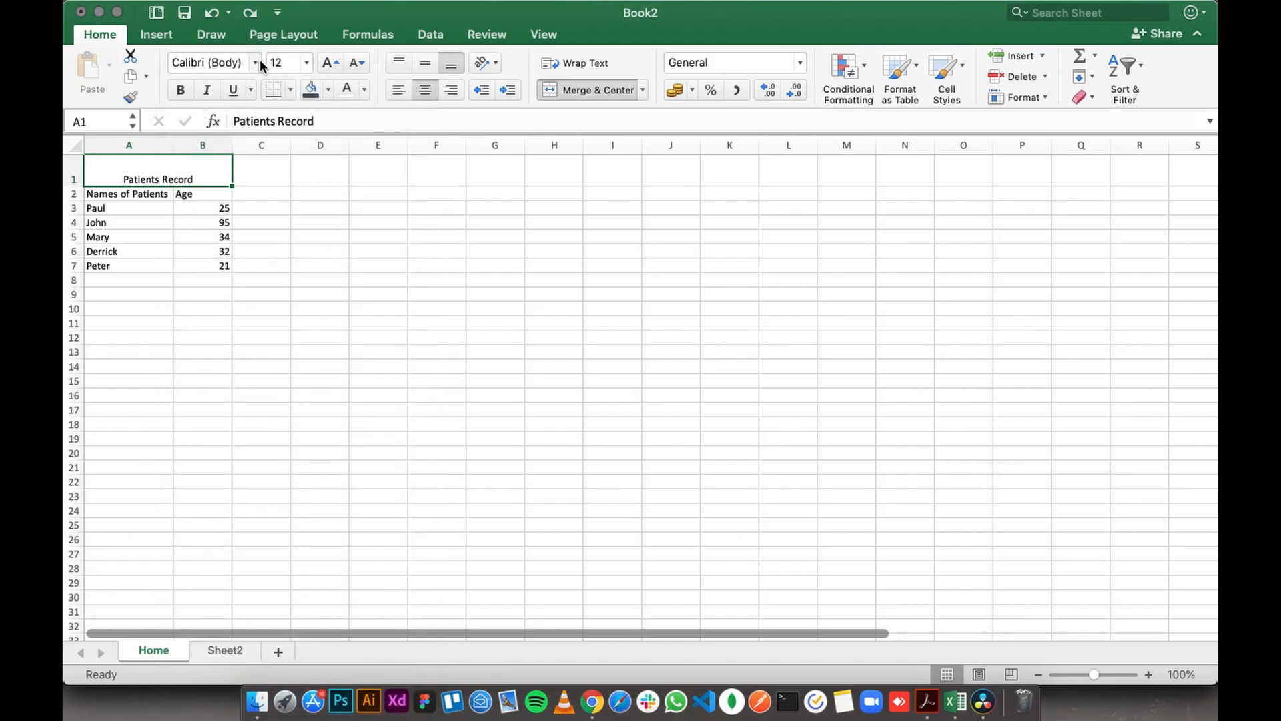
click(306, 64)
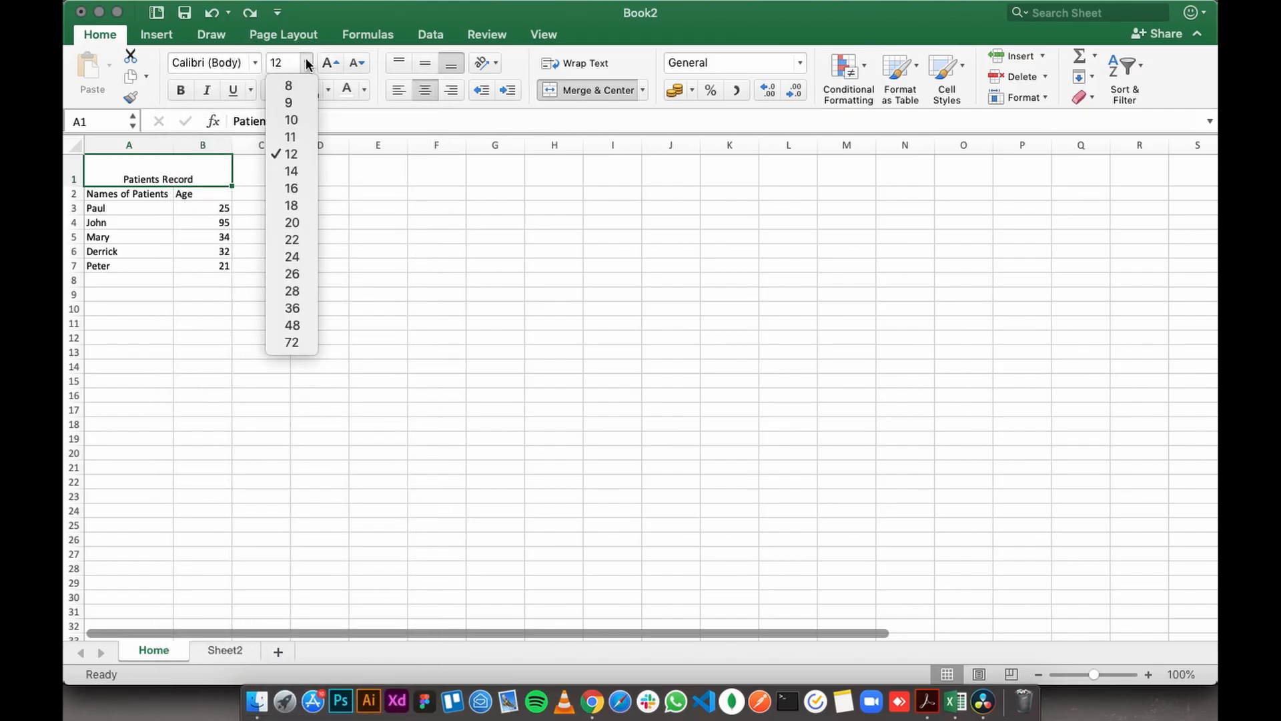
click(293, 171)
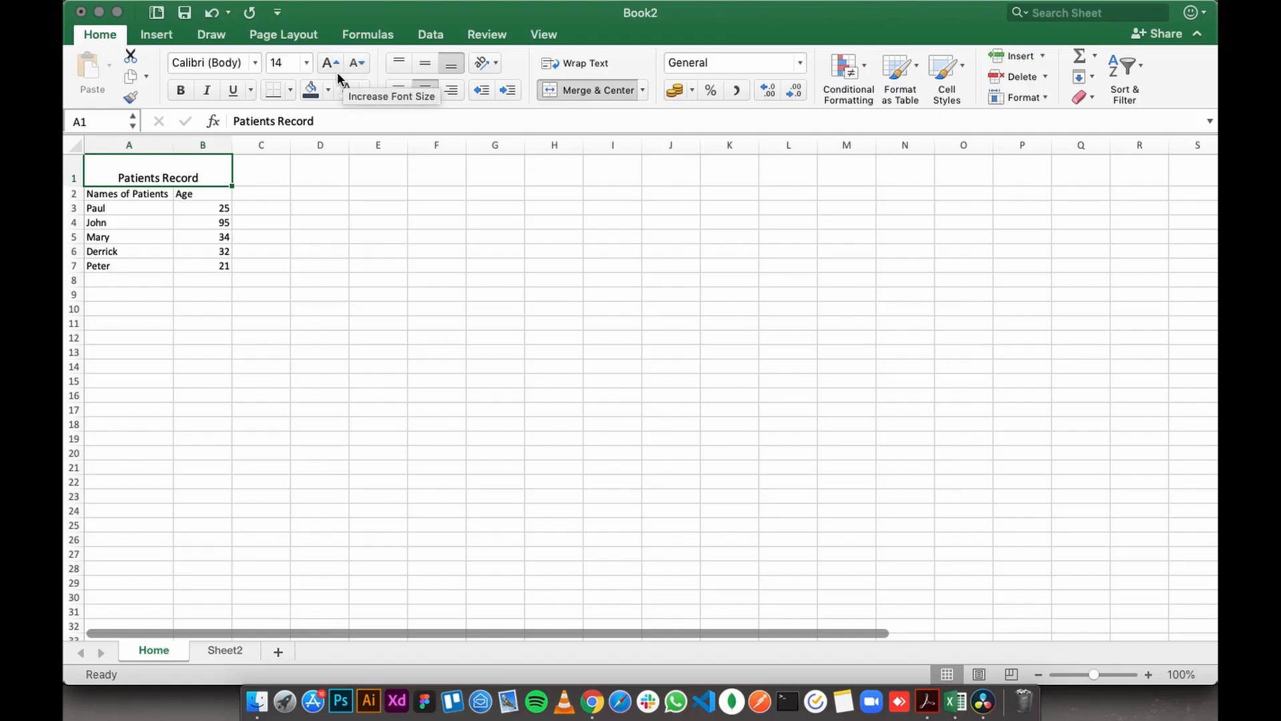
- Try bold, italic and underline on the title, switching each one off again
click(180, 92)
click(182, 93)
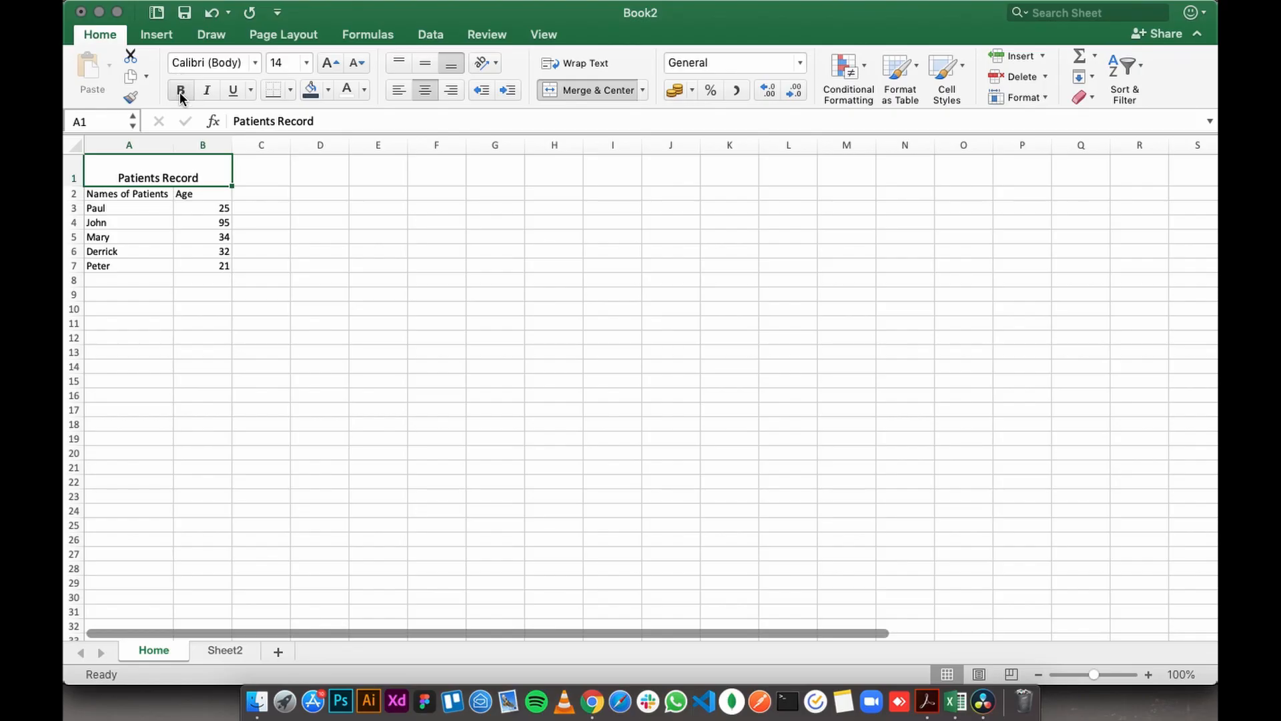
click(207, 93)
click(207, 97)
click(230, 93)
click(229, 95)
- Format the title cell with a dark blue-grey fill and white text, aligned vertically to the middle
click(326, 90)
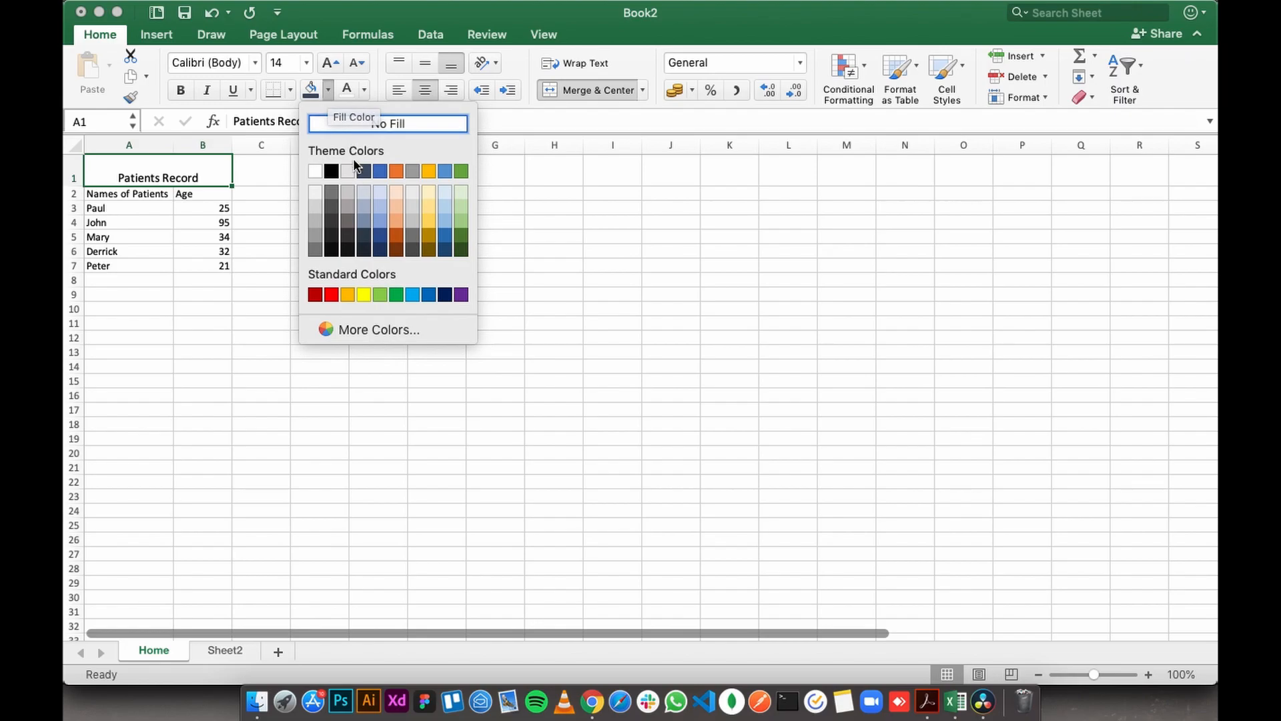
click(362, 172)
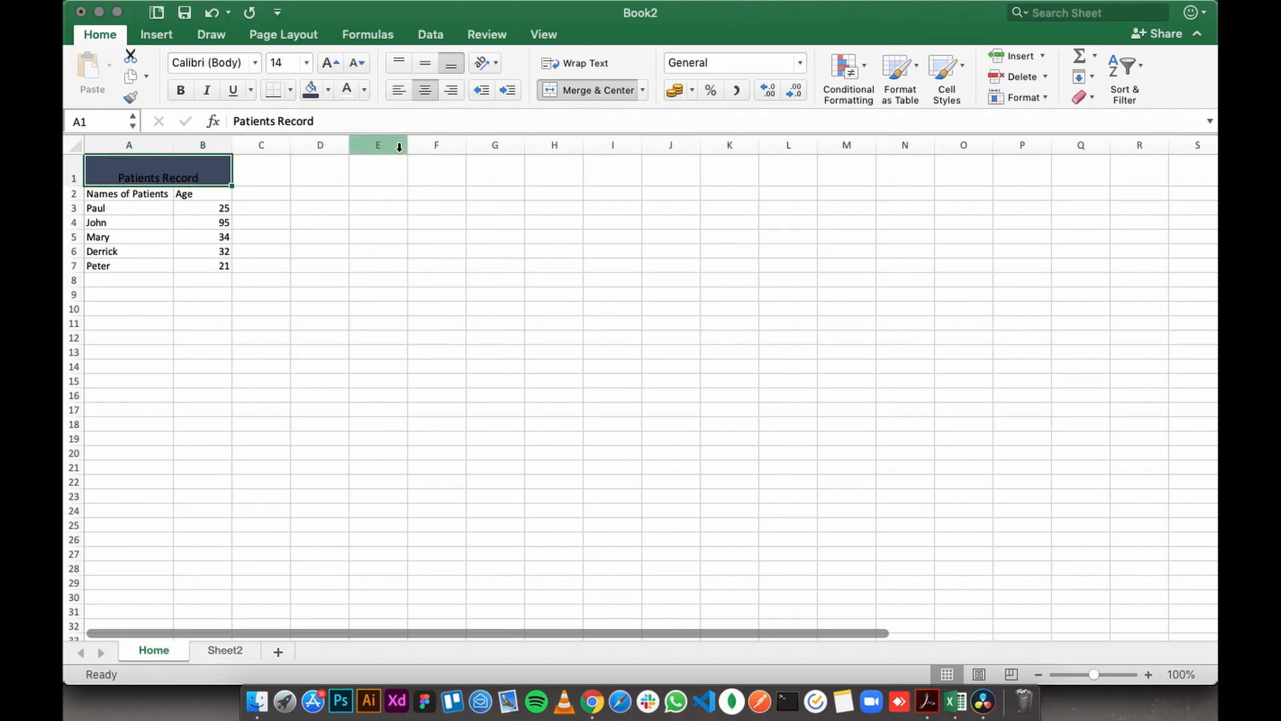
click(363, 92)
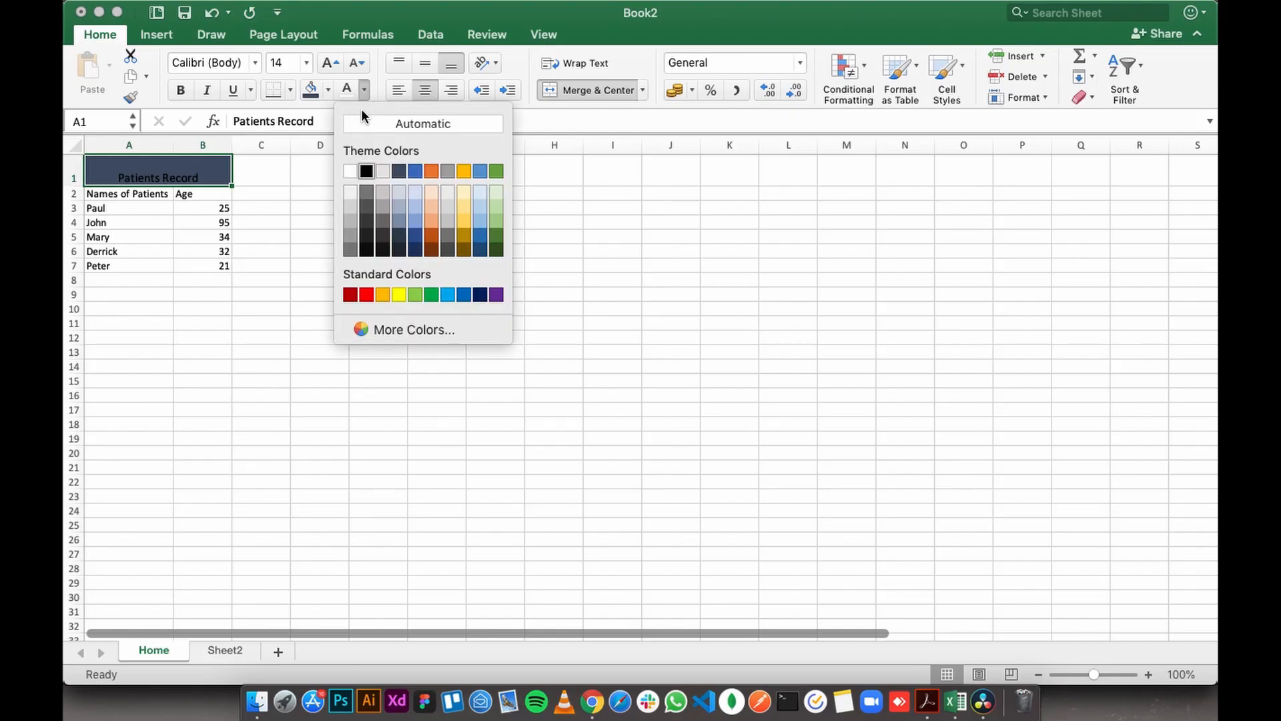
click(351, 172)
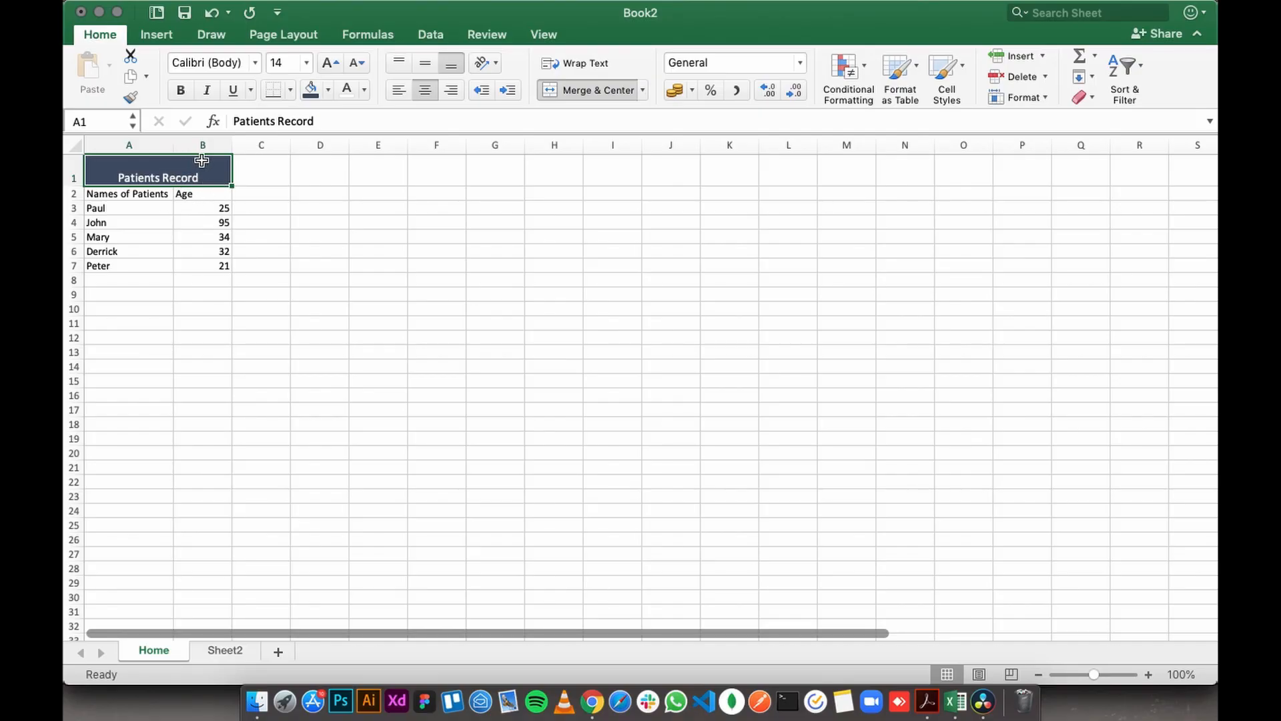
click(422, 65)
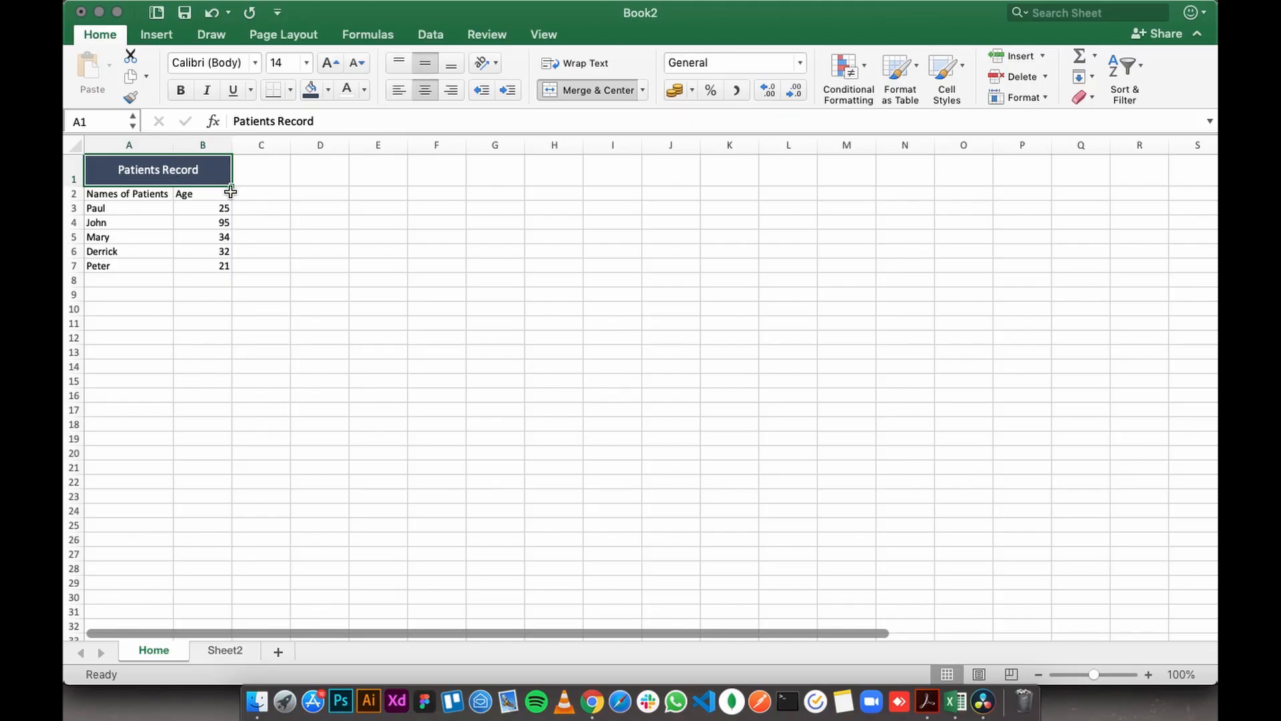
- Make the column headings "Names of Patients" and "Age" in A2:B2 bold
click(96, 195)
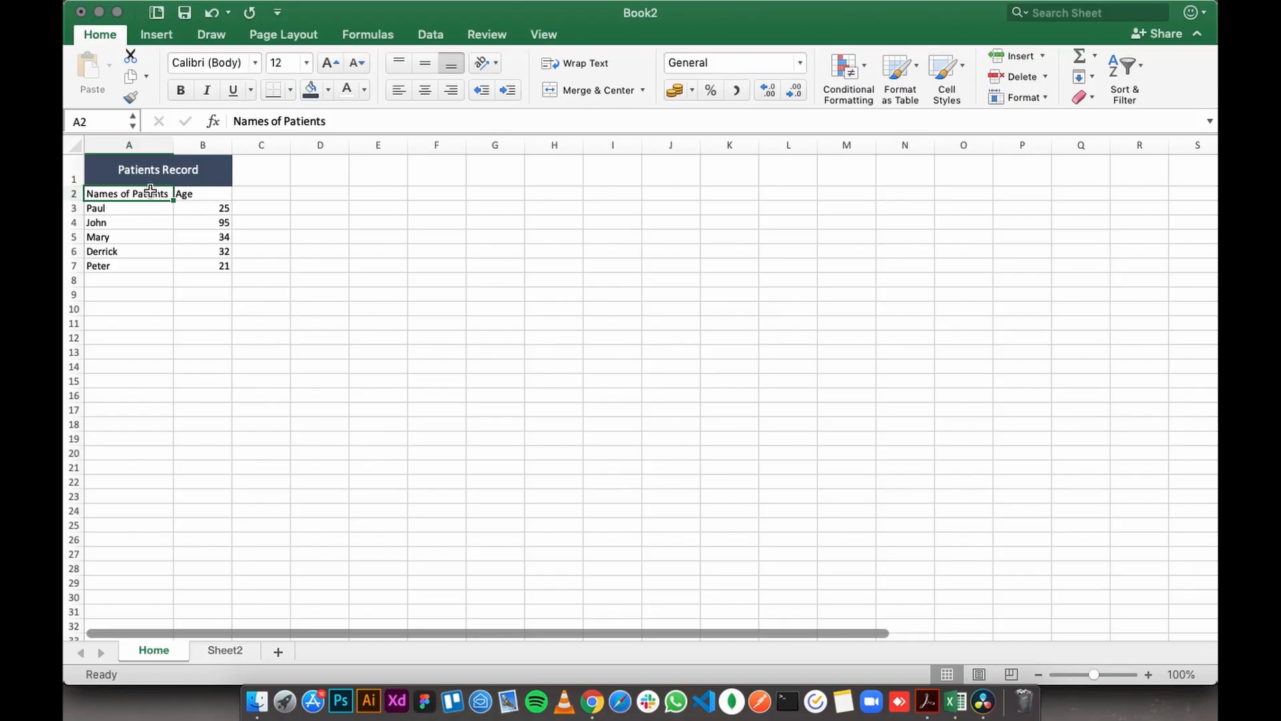
drag(112, 199, 194, 195)
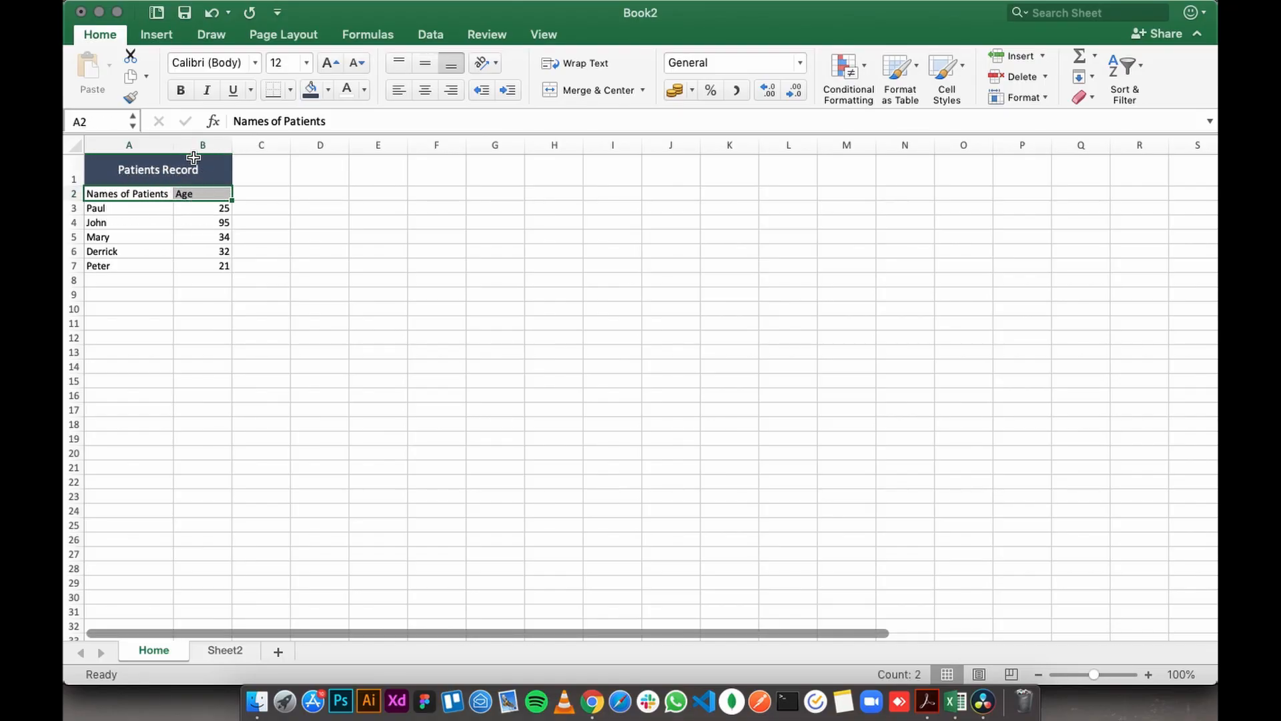
click(180, 93)
click(202, 209)
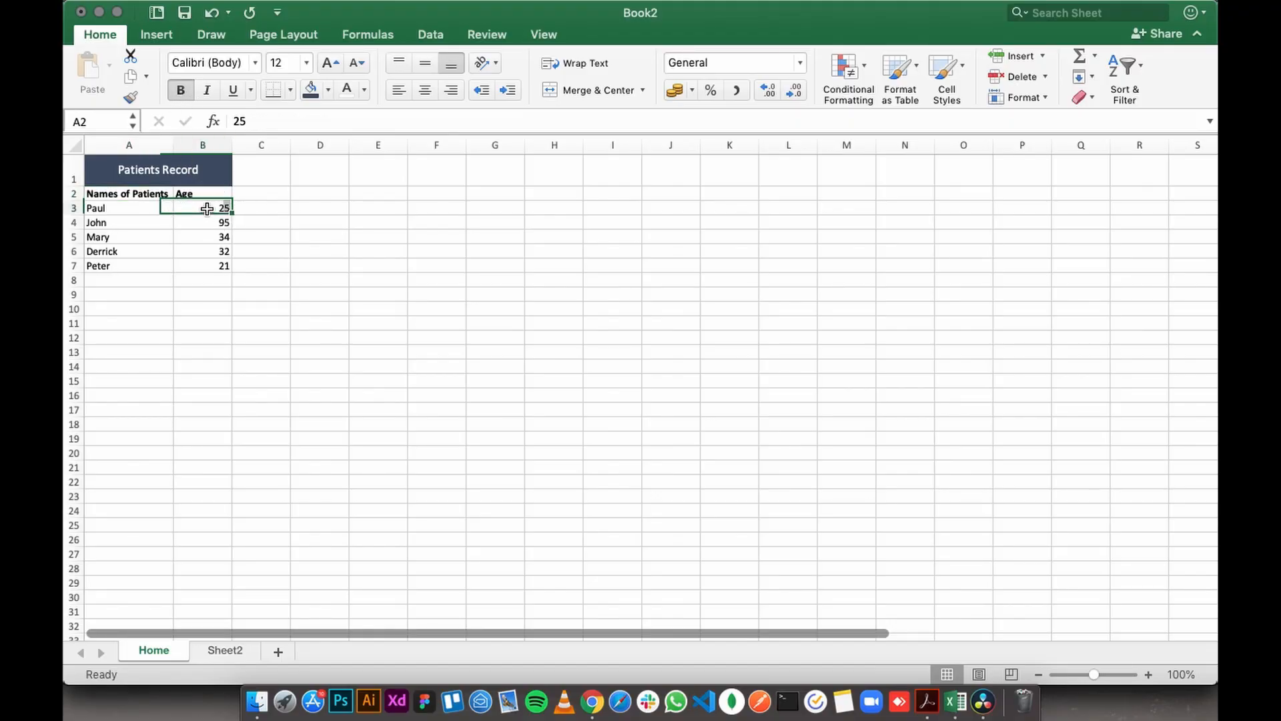
click(212, 281)
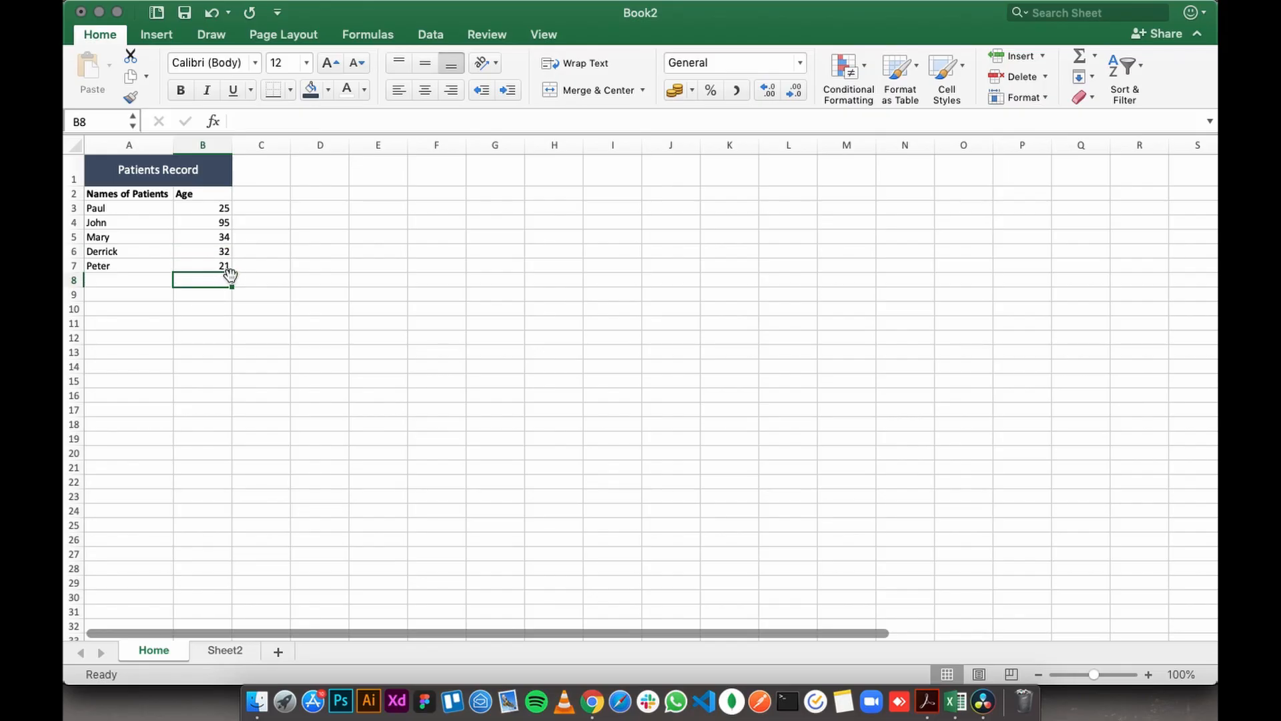